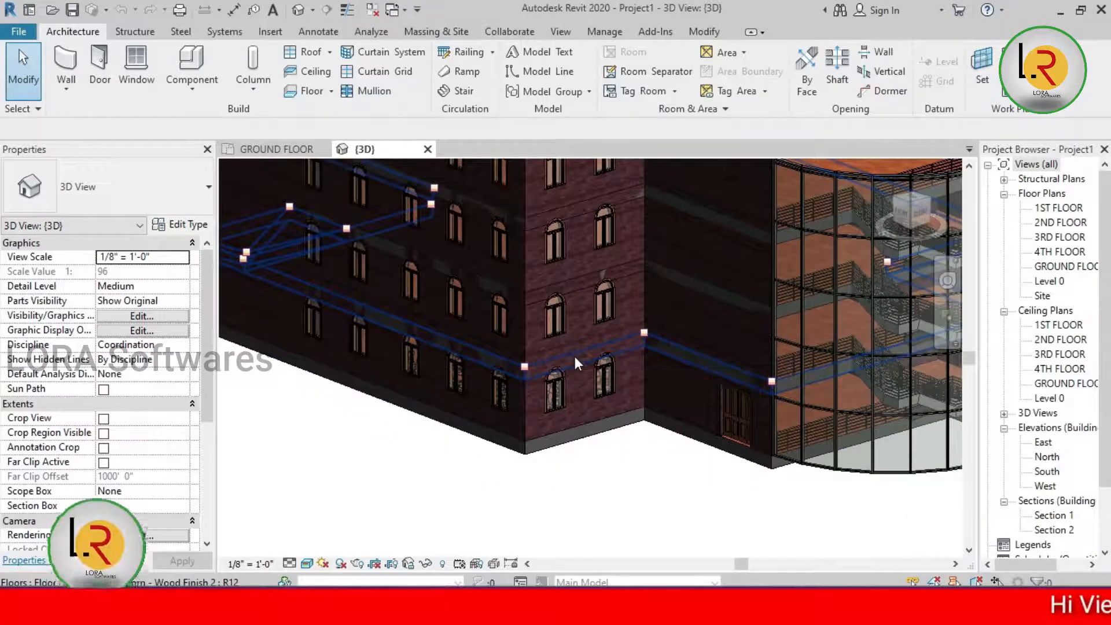
{"action": "left_click", "coordinate": [589, 444]}
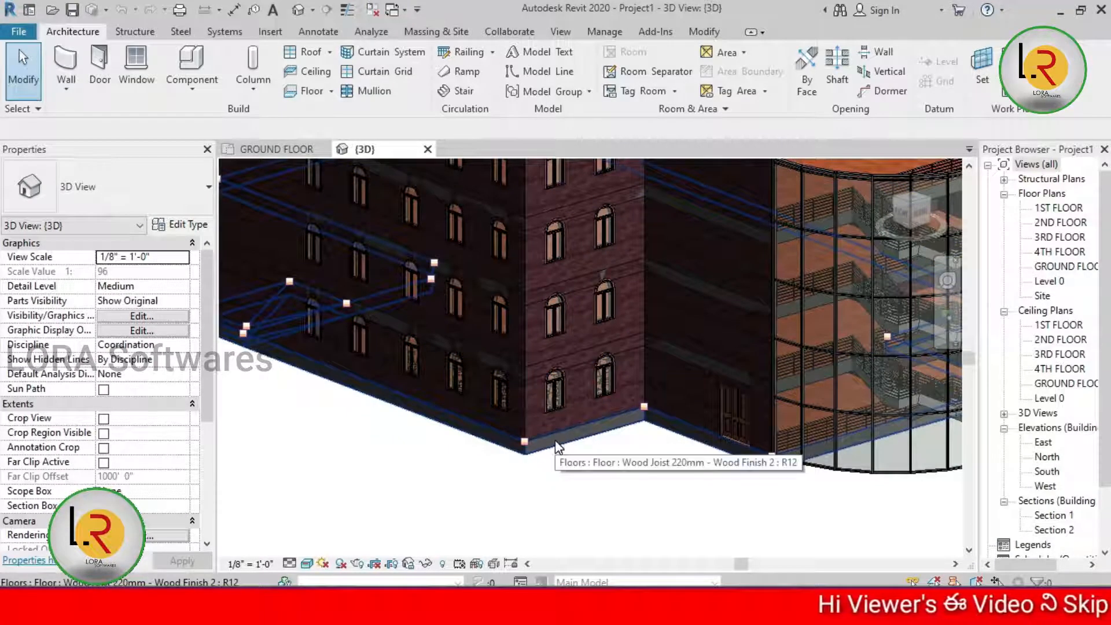
{"action": "left_click", "coordinate": [592, 361]}
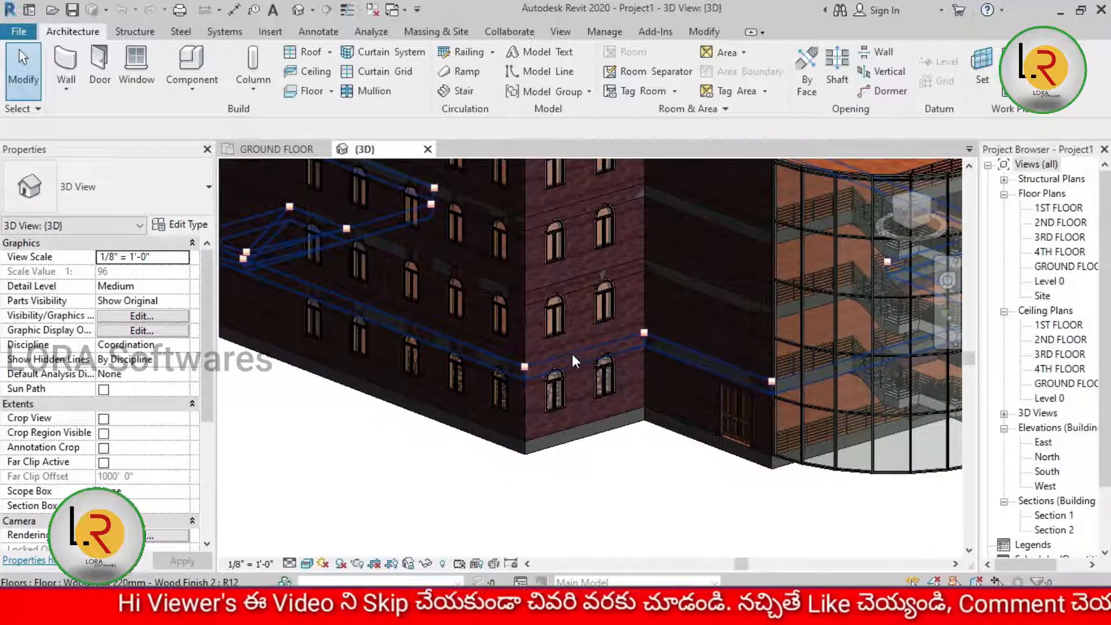
{"action": "scroll", "coordinate": [561, 373], "scroll_direction": "up", "scroll_amount": 5}
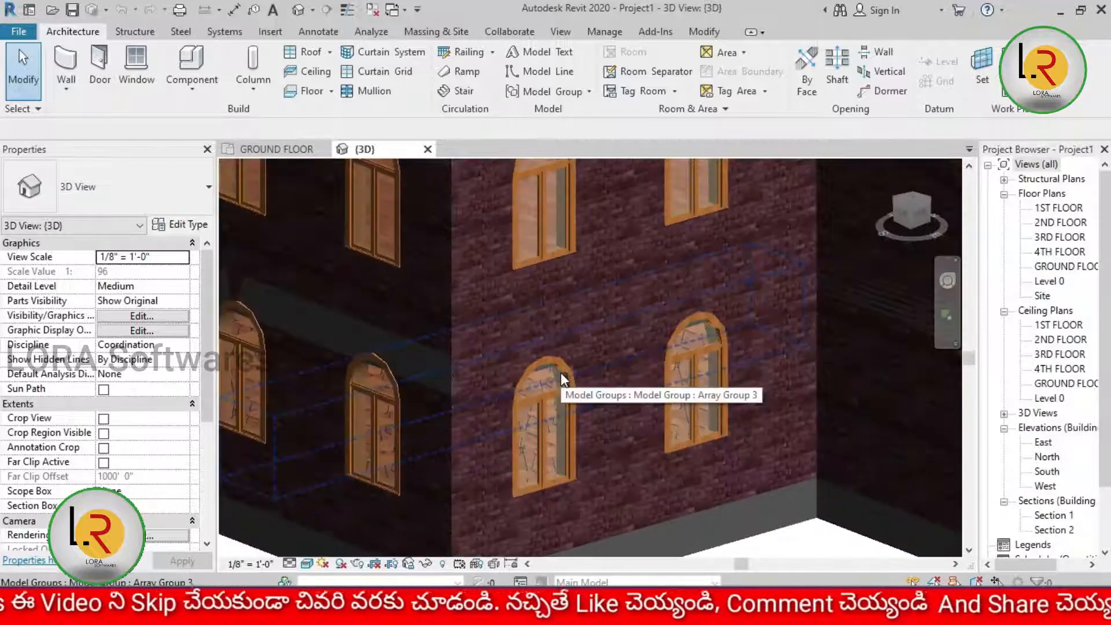
{"action": "scroll", "coordinate": [552, 364], "scroll_direction": "down", "scroll_amount": 3}
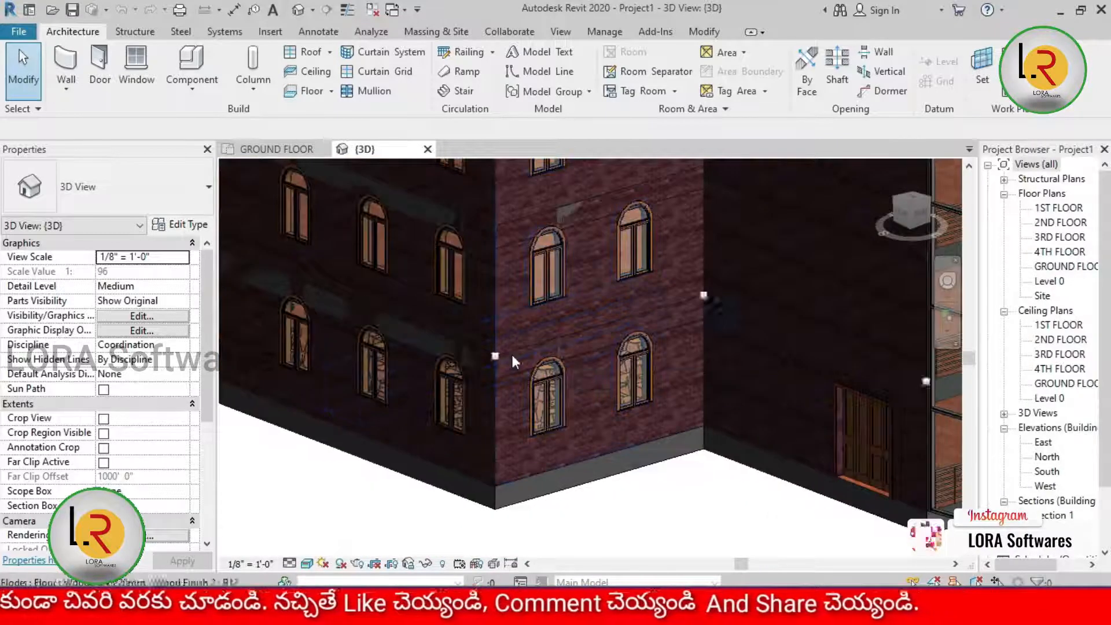
{"action": "left_click", "coordinate": [496, 357]}
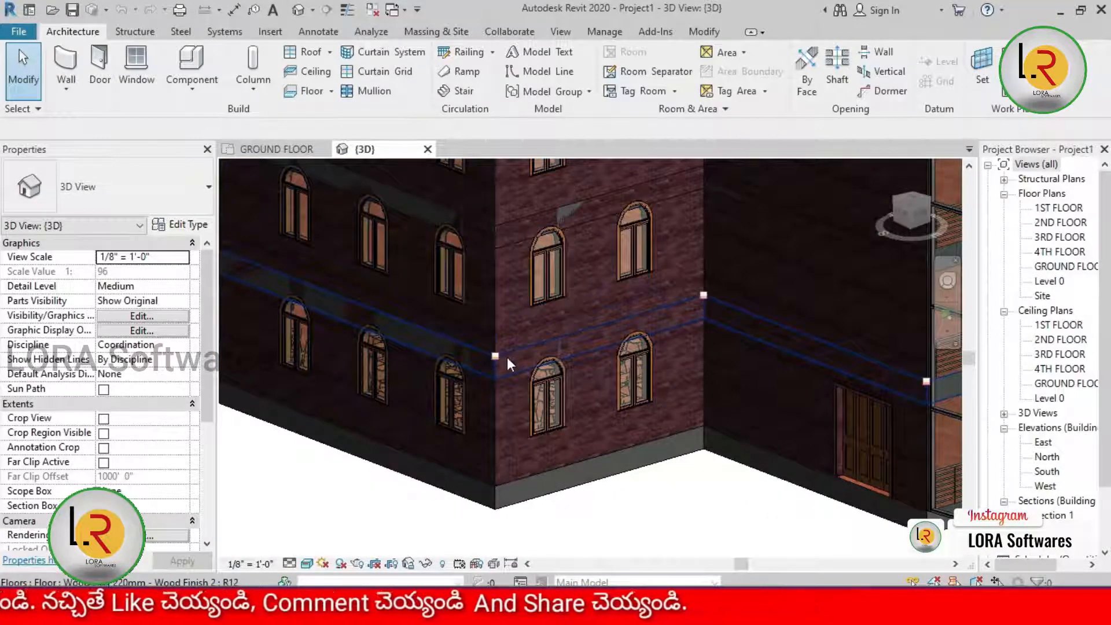
{"action": "left_click", "coordinate": [492, 355]}
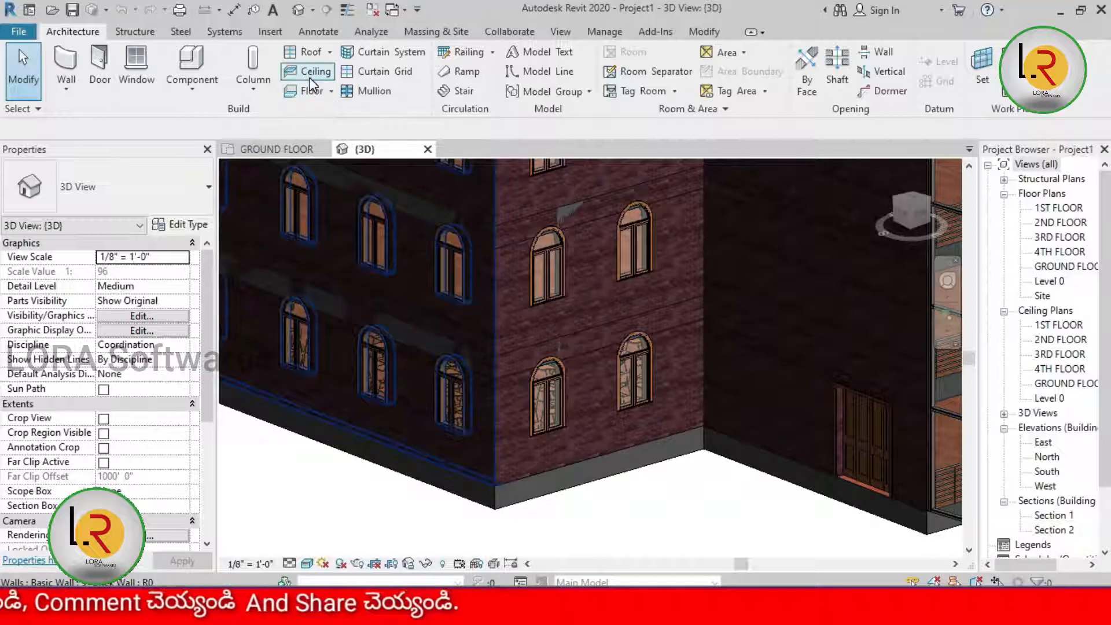
- Change the three floor slabs from the 1ST FLOOR level upward to the Wood Joist 220mm - Wood Finish type
{"action": "left_click", "coordinate": [491, 379]}
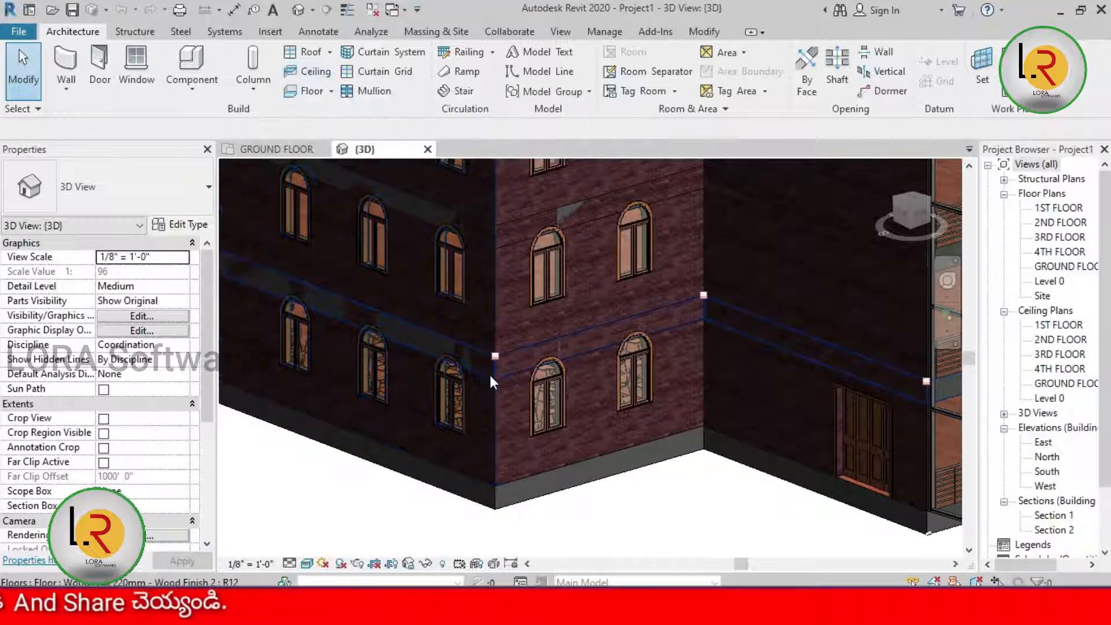
{"action": "middle_click_drag", "start_coordinate": [491, 373], "coordinate": [472, 359], "text": "shift"}
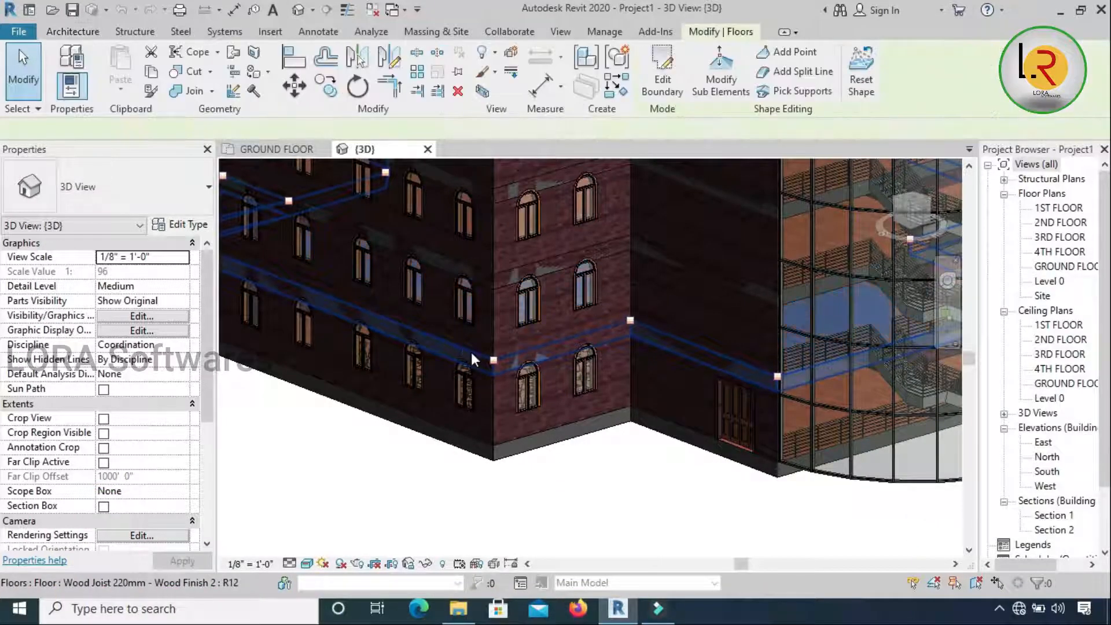
{"action": "middle_click_drag", "start_coordinate": [631, 477], "coordinate": [637, 561]}
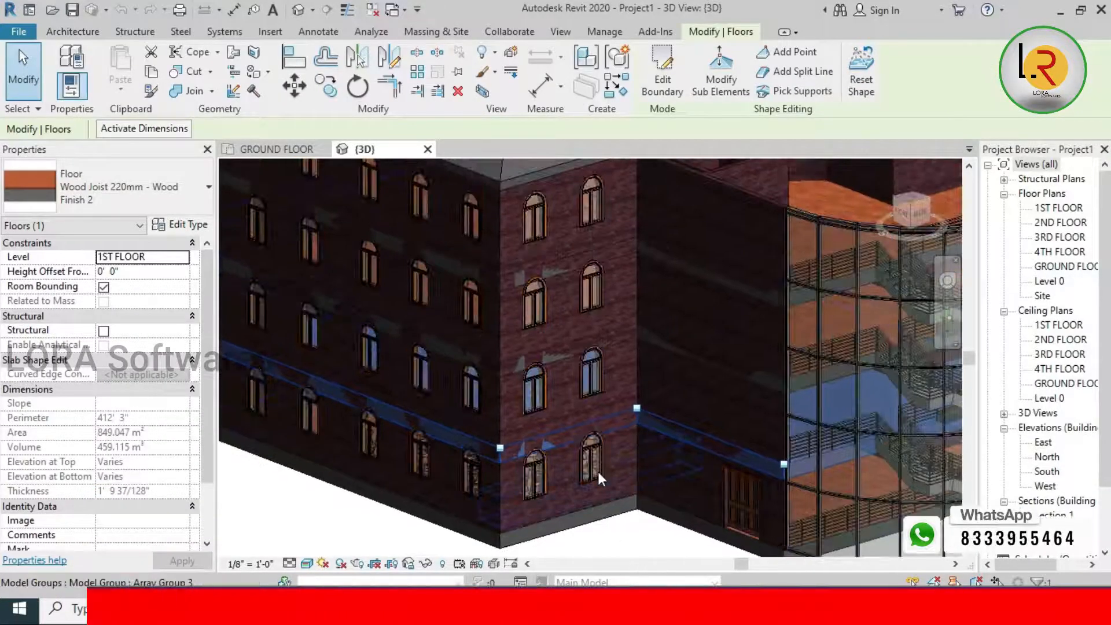
{"action": "scroll", "coordinate": [598, 471], "scroll_direction": "down", "scroll_amount": 4}
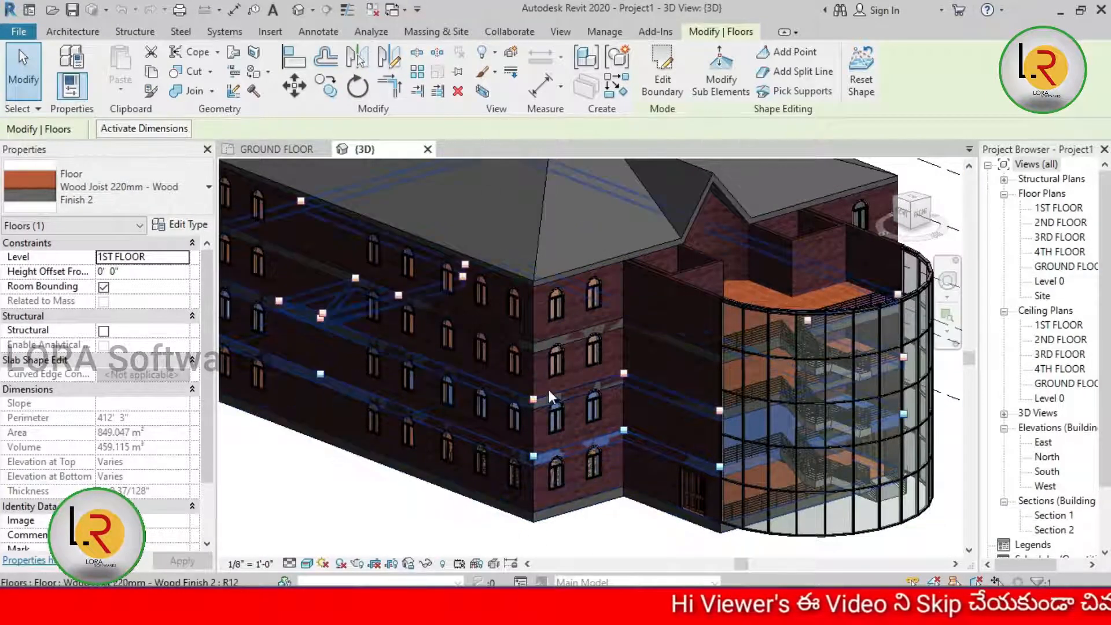
{"action": "left_click", "coordinate": [549, 342], "text": "ctrl"}
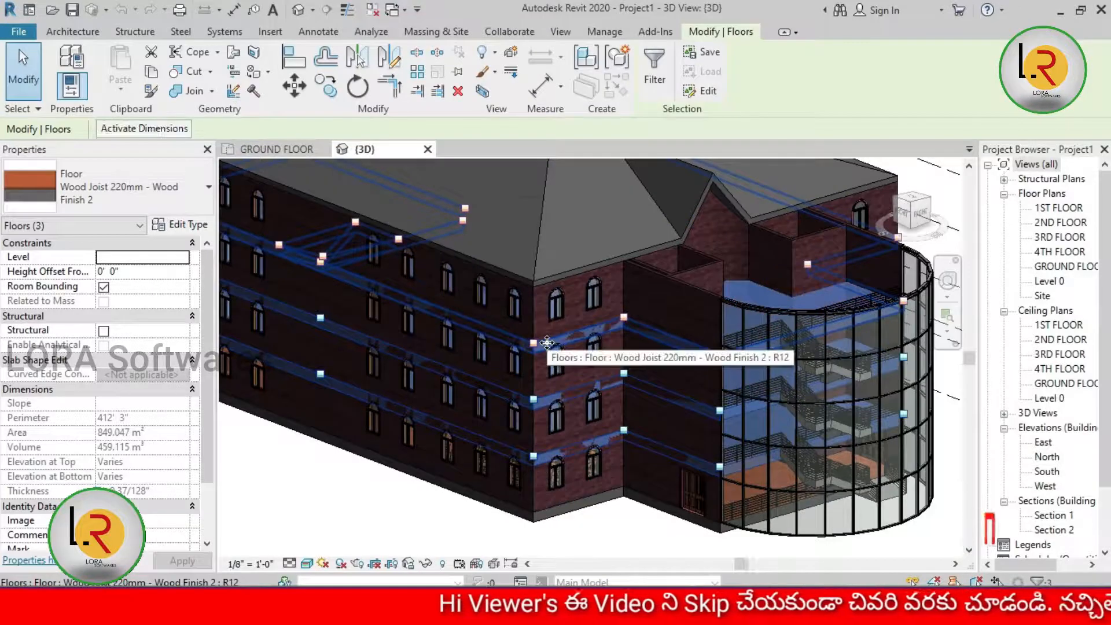
{"action": "left_click", "coordinate": [146, 197]}
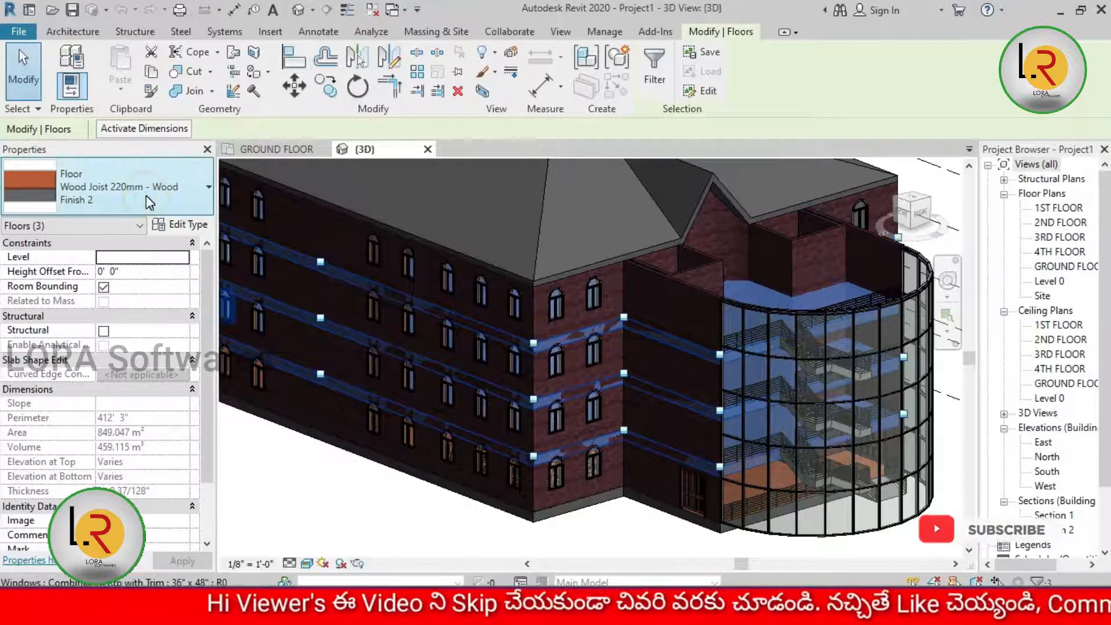
{"action": "left_click", "coordinate": [105, 394]}
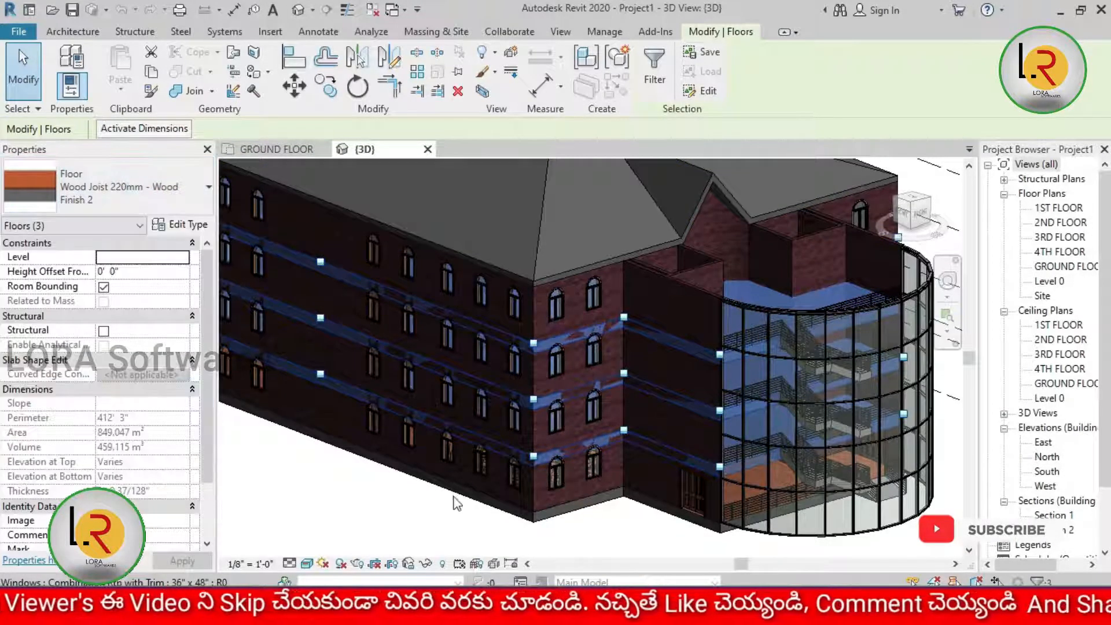
{"action": "key", "text": "Escape"}
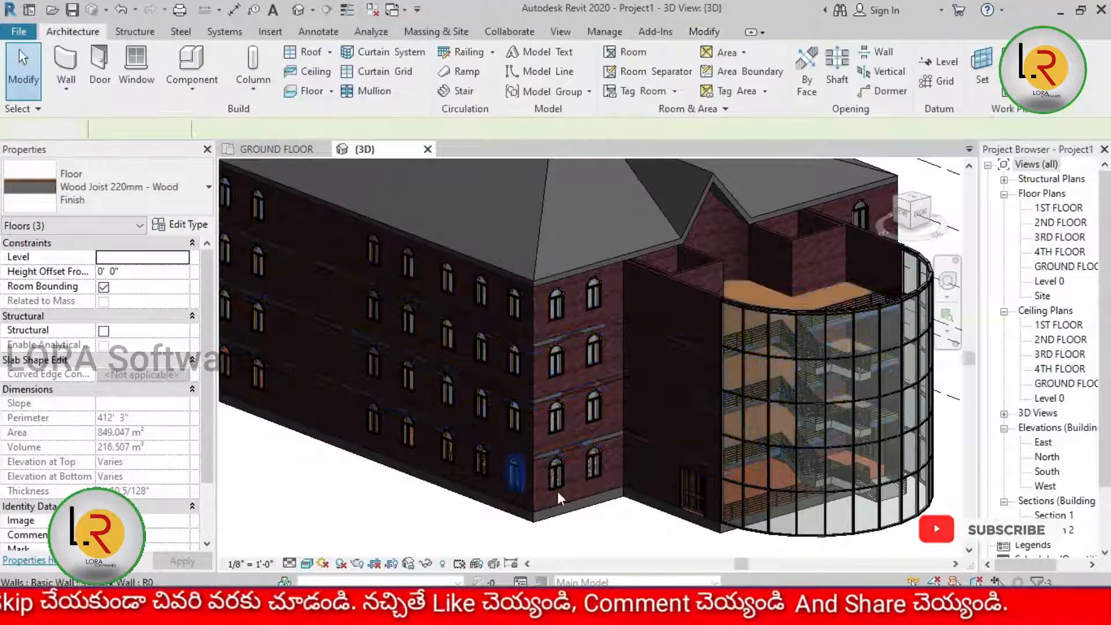
- Set the height of the arched Combination Rtp with Trim 36" x 48" window type to 3' 0"
{"action": "scroll", "coordinate": [542, 482], "scroll_direction": "up", "scroll_amount": 2}
{"action": "scroll", "coordinate": [542, 483], "scroll_direction": "up", "scroll_amount": 3}
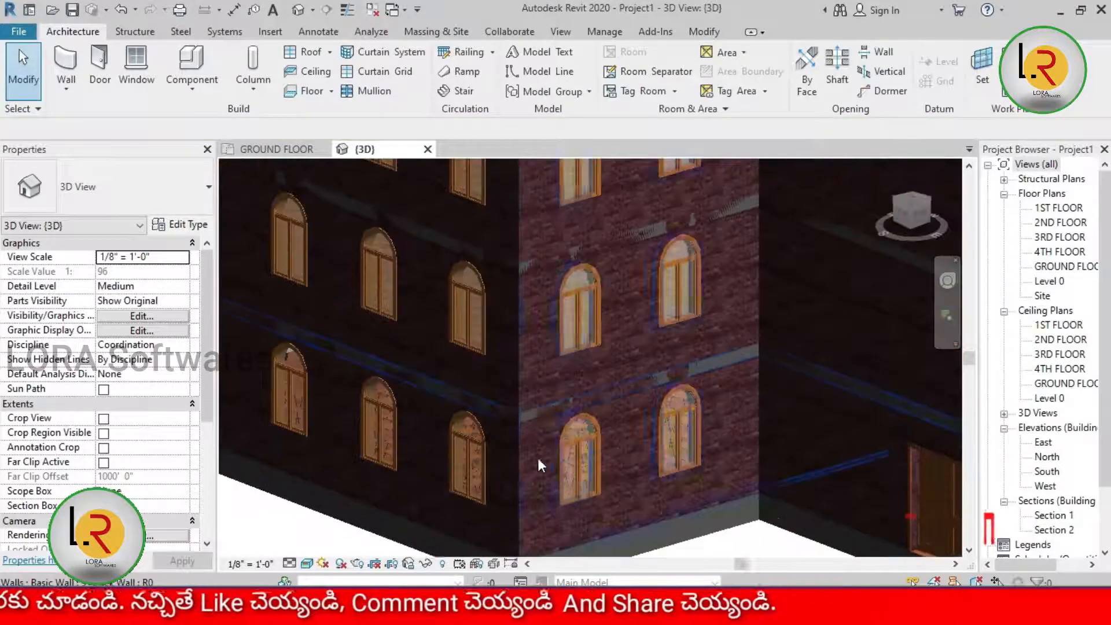
{"action": "middle_click_drag", "start_coordinate": [530, 412], "coordinate": [620, 391]}
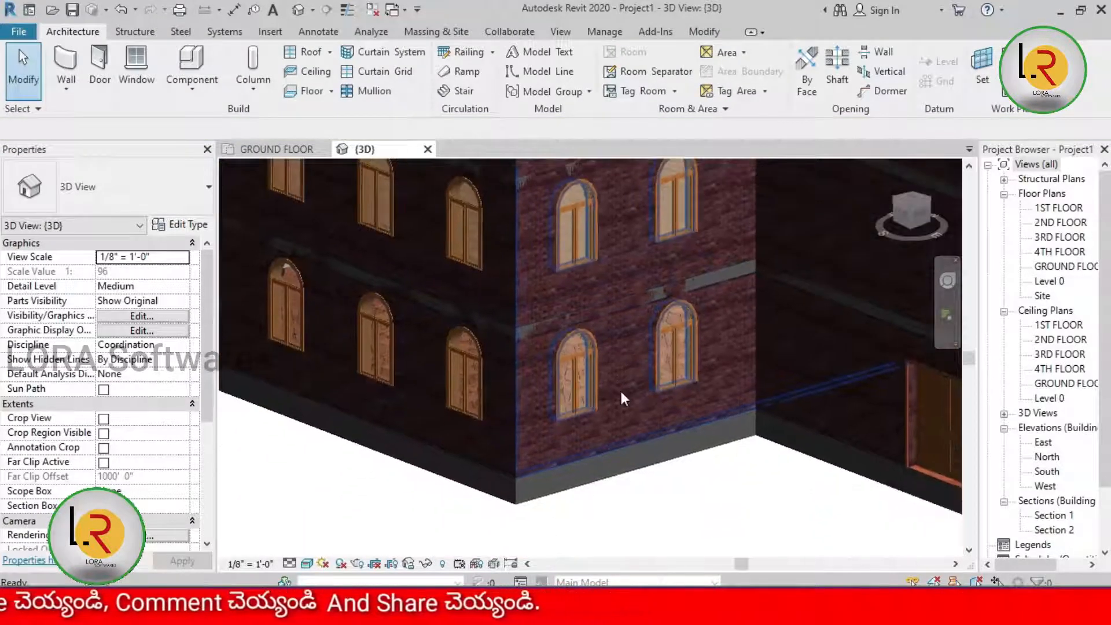
{"action": "scroll", "coordinate": [585, 503], "scroll_direction": "down", "scroll_amount": 2}
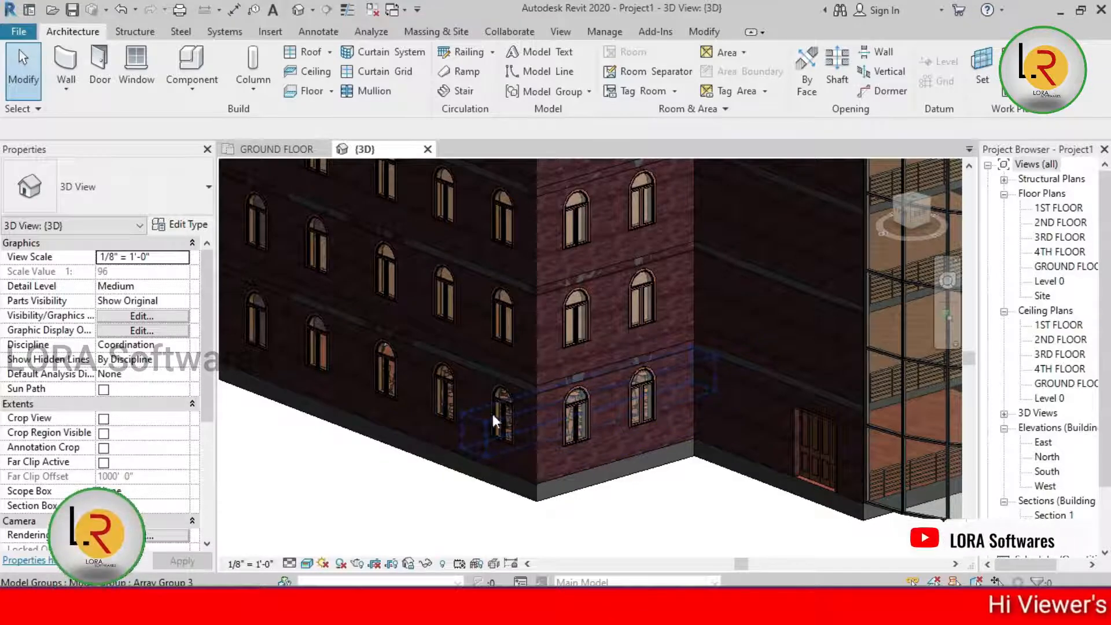
{"action": "left_click", "coordinate": [387, 362]}
{"action": "left_click", "coordinate": [180, 225]}
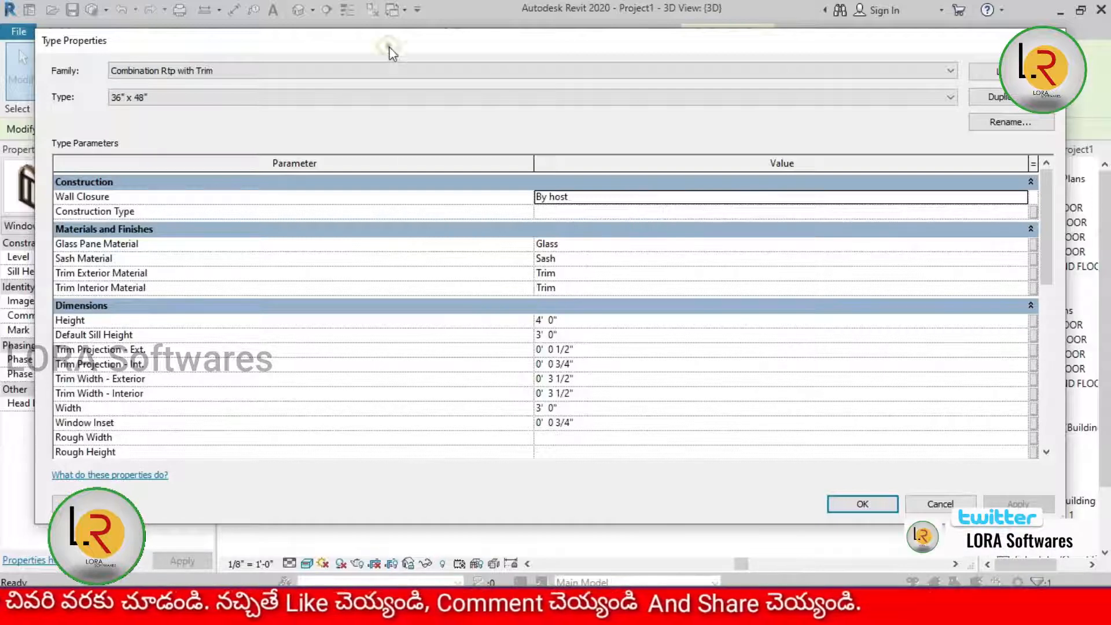
{"action": "left_click_drag", "start_coordinate": [389, 46], "coordinate": [728, 66]}
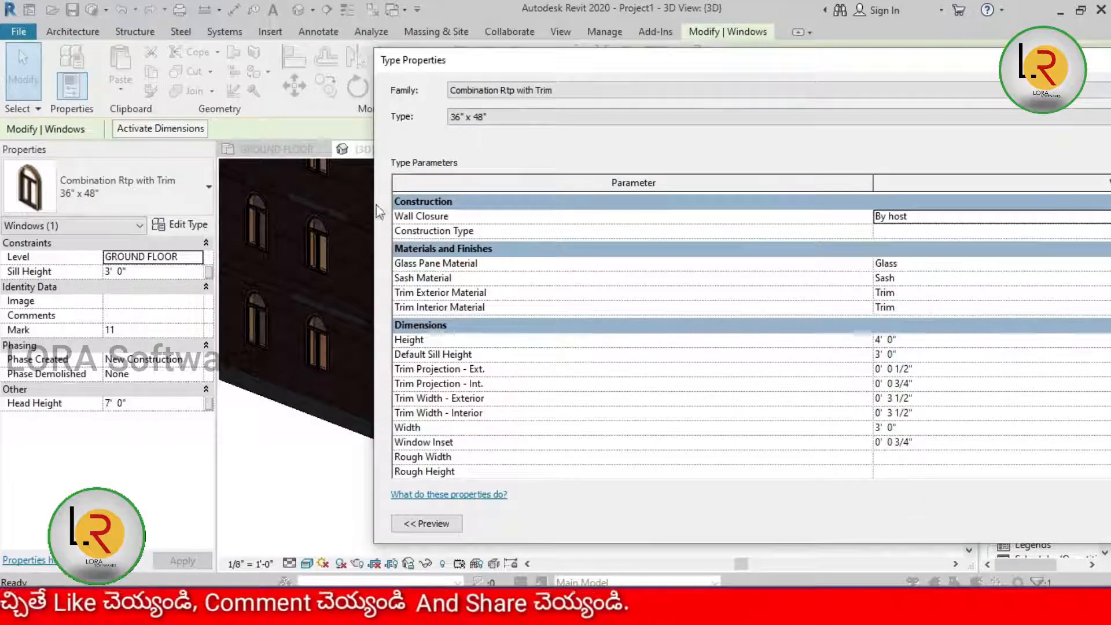
{"action": "left_click_drag", "start_coordinate": [750, 70], "coordinate": [398, 38]}
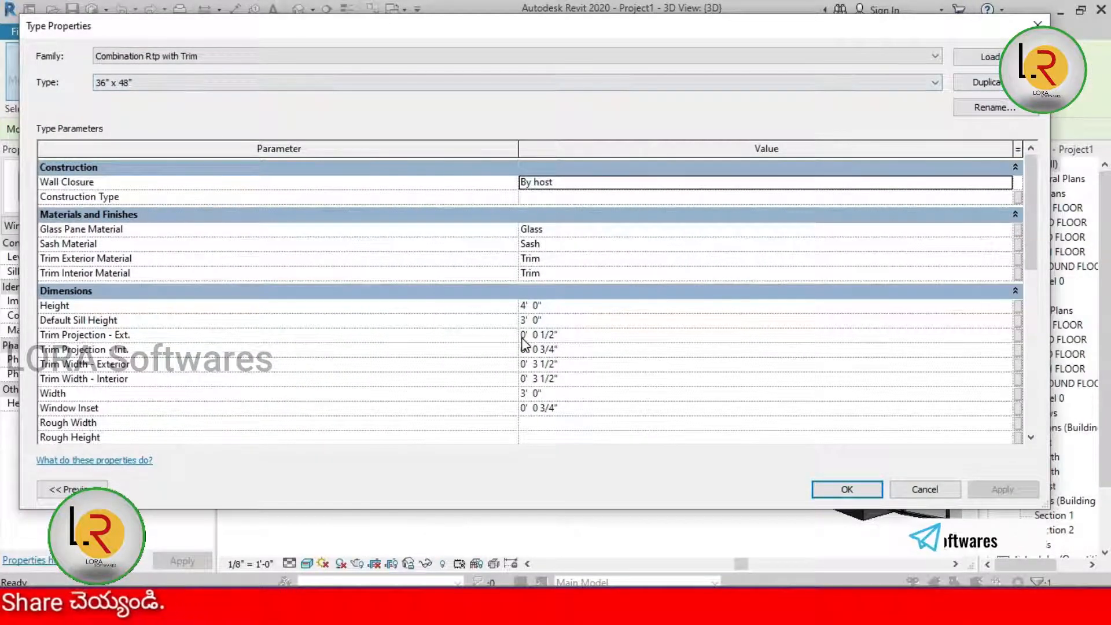
{"action": "left_click_drag", "start_coordinate": [591, 26], "coordinate": [654, 358]}
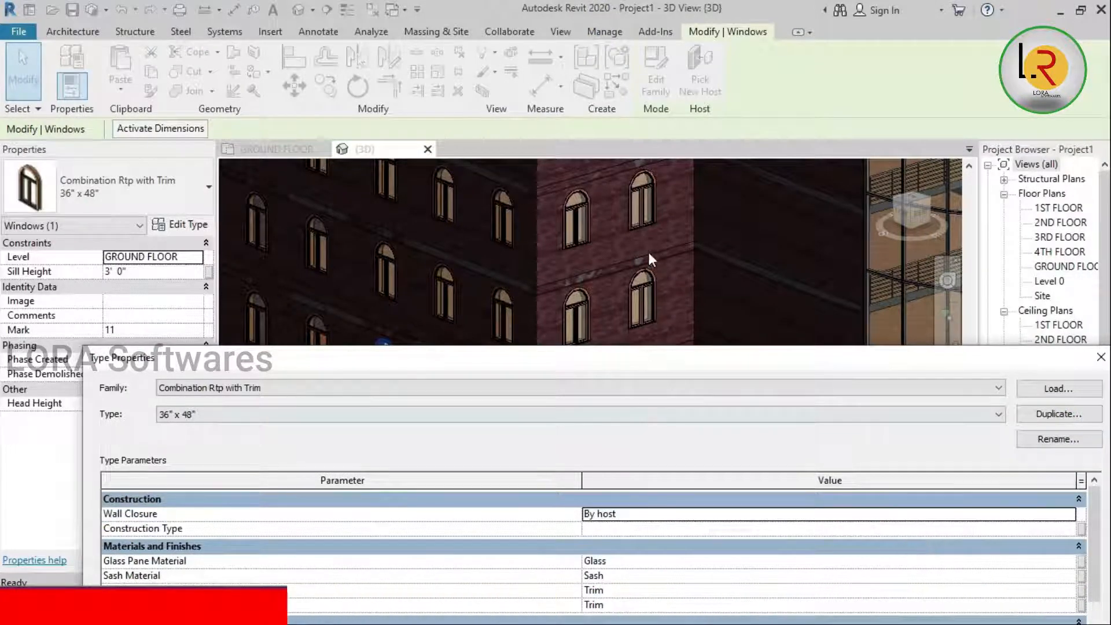
{"action": "left_click_drag", "start_coordinate": [630, 359], "coordinate": [592, 38]}
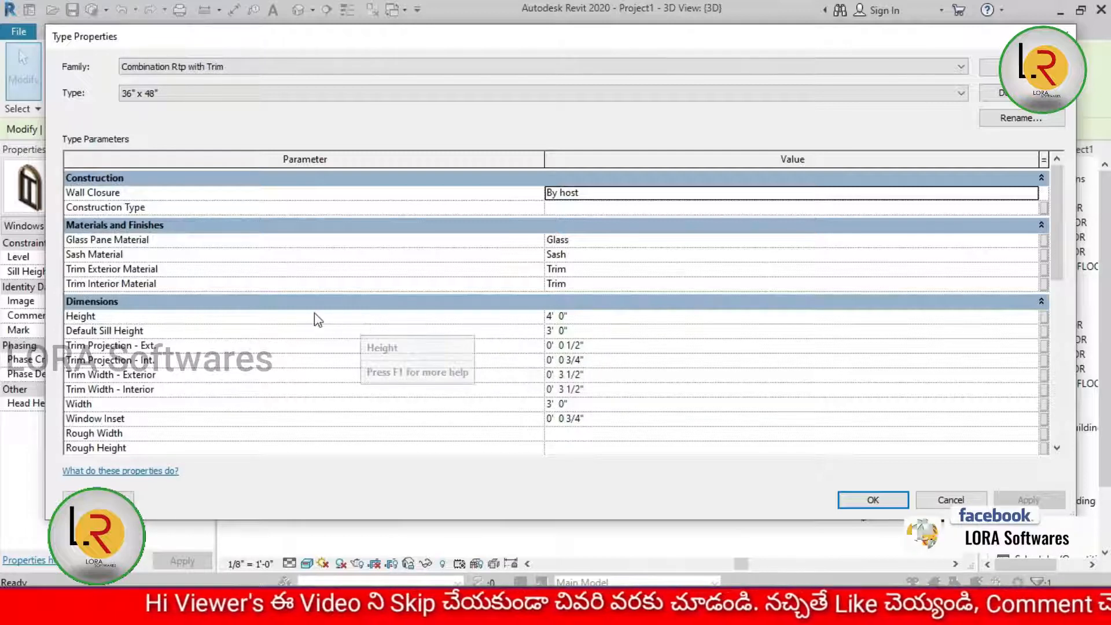
{"action": "double_click", "coordinate": [550, 316]}
{"action": "type", "text": "3' 0\""}
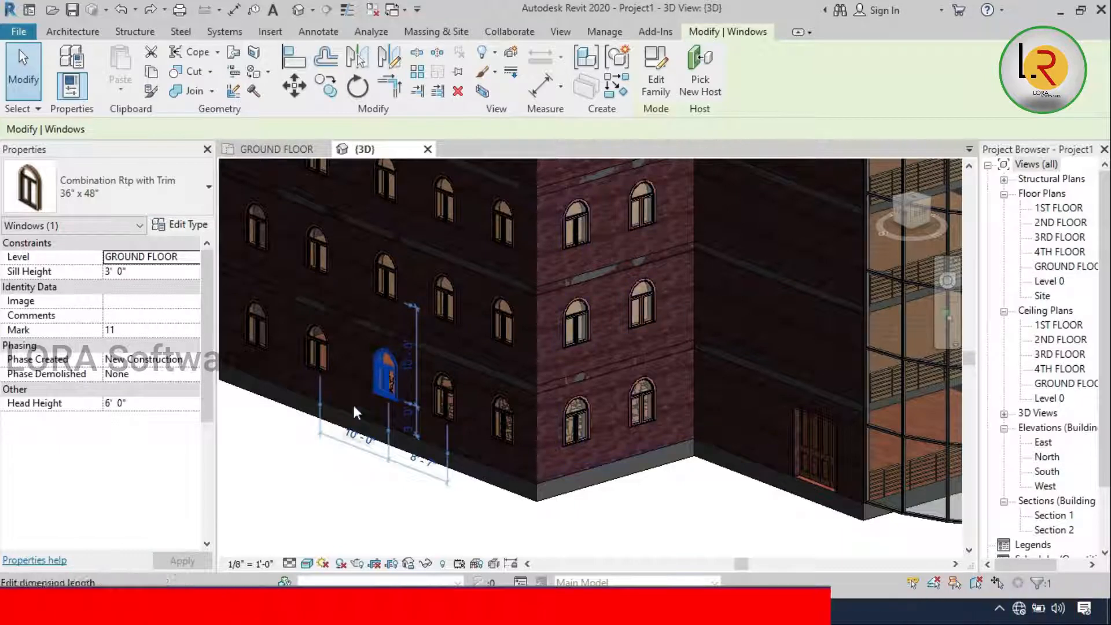
- Select all instances of the arched window visible in the view and set their sill height to 2' 0"
{"action": "right_click", "coordinate": [386, 376]}
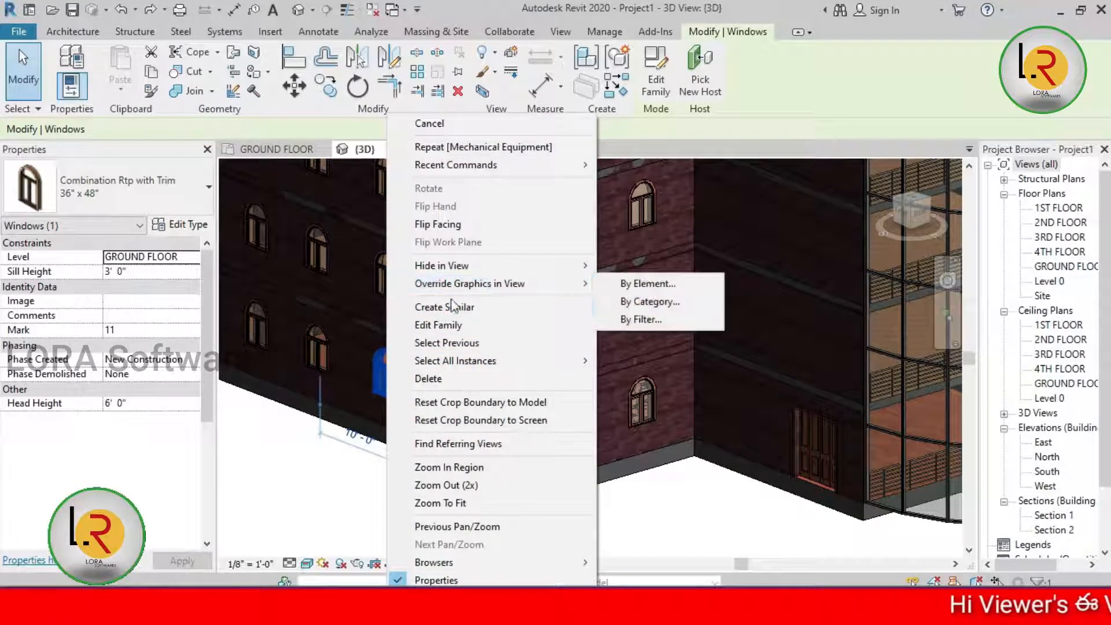
{"action": "mouse_move", "coordinate": [459, 363]}
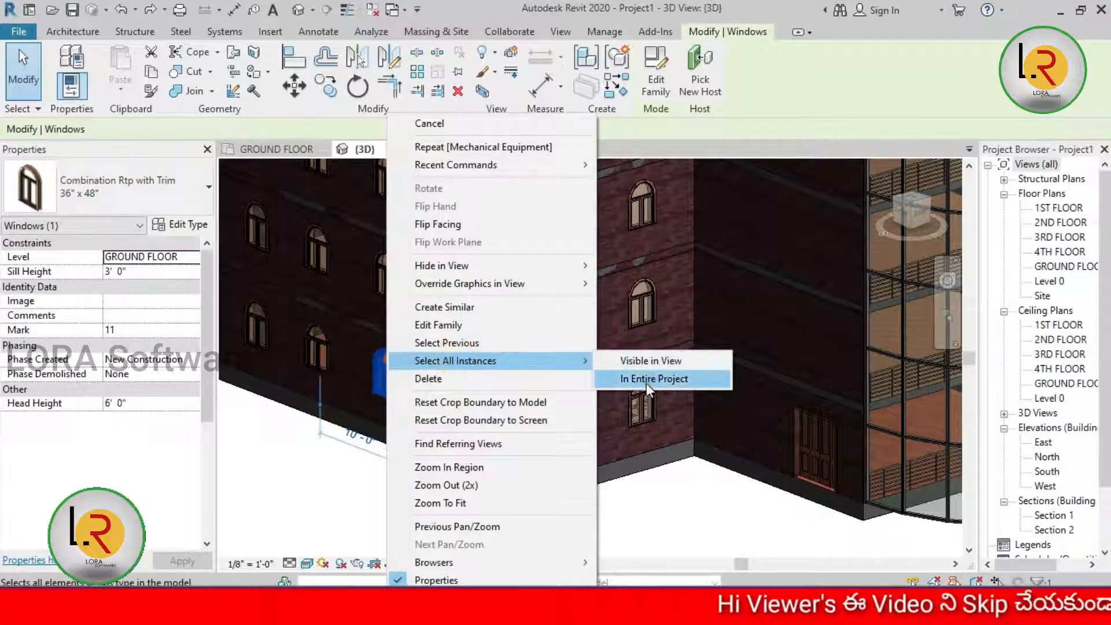
{"action": "left_click", "coordinate": [649, 364]}
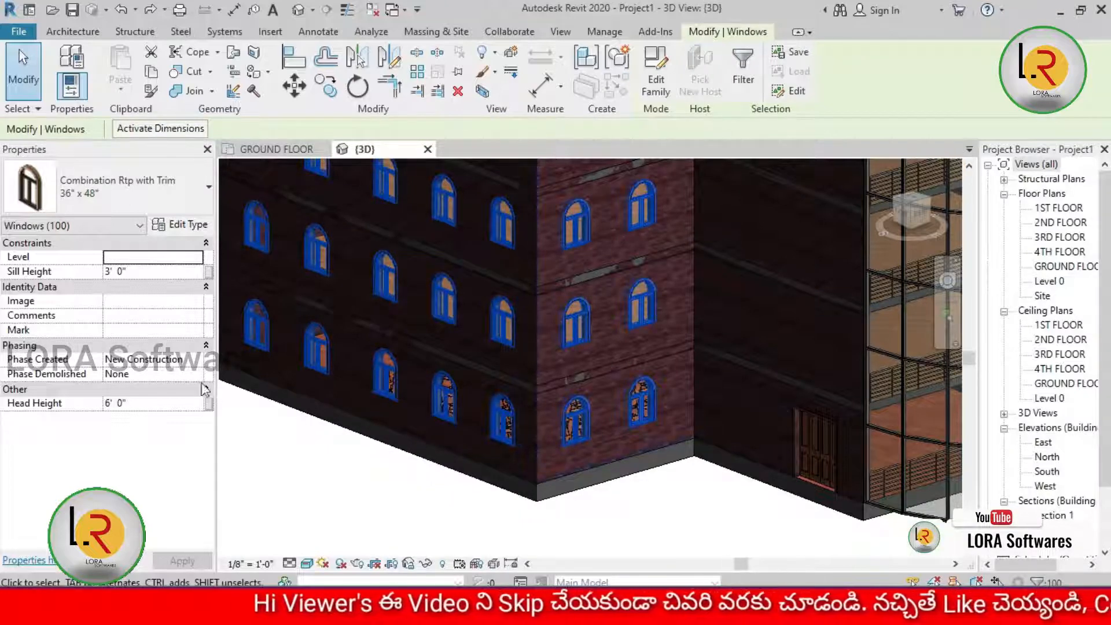
{"action": "left_click", "coordinate": [111, 271]}
{"action": "double_click", "coordinate": [105, 271]}
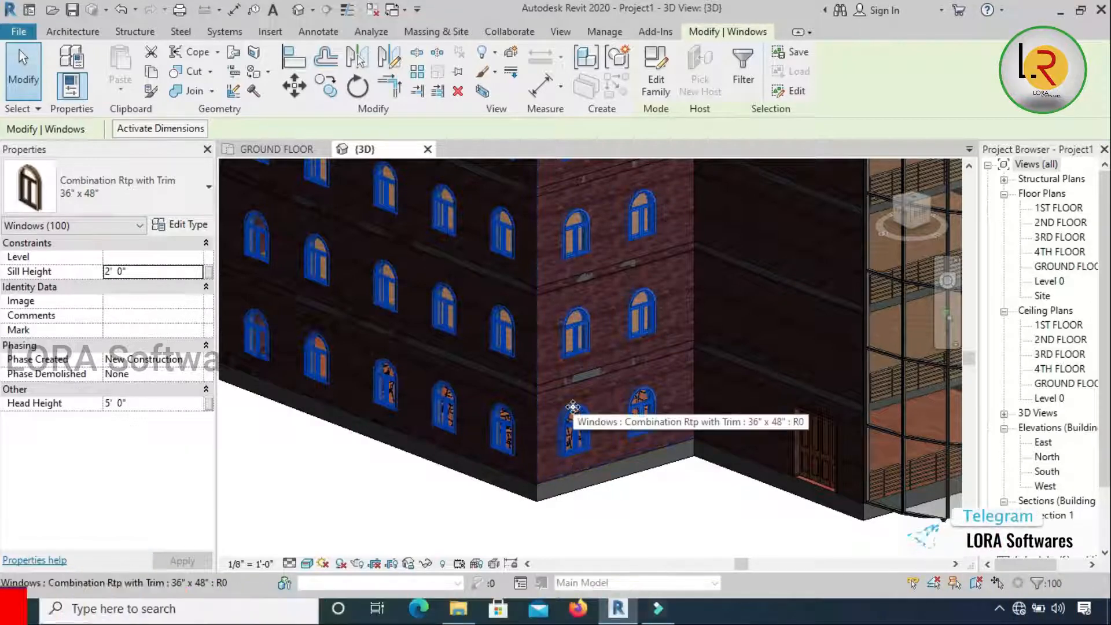
- Set the selected windows' sill height to 3' 0" and check a ground-floor corner window's properties
{"action": "left_click", "coordinate": [108, 272]}
{"action": "type", "text": "3"}
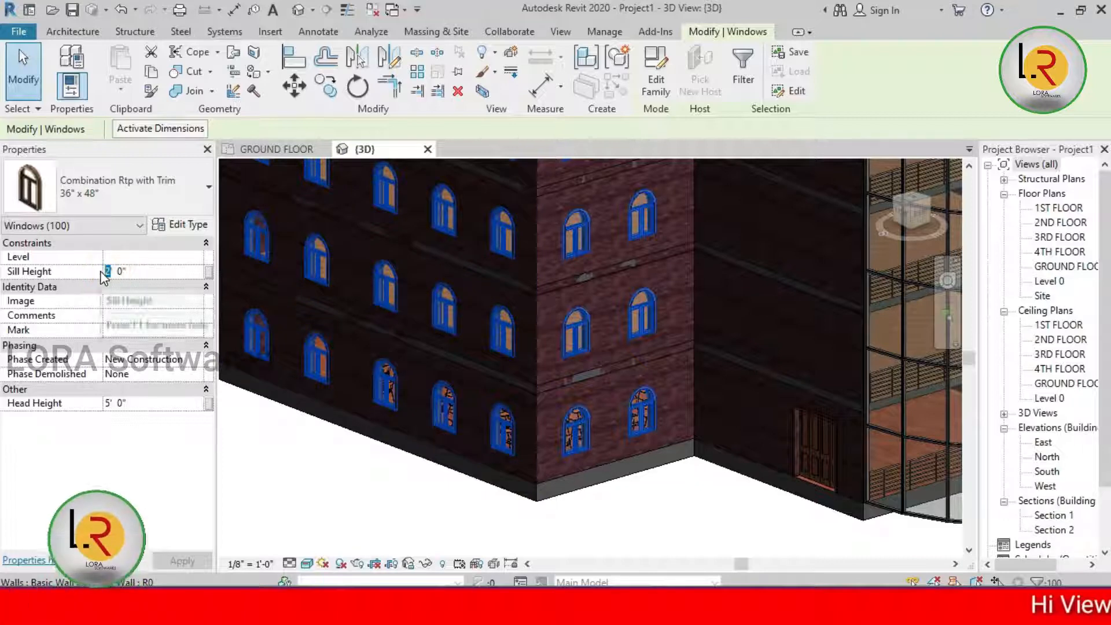
{"action": "left_click", "coordinate": [340, 456]}
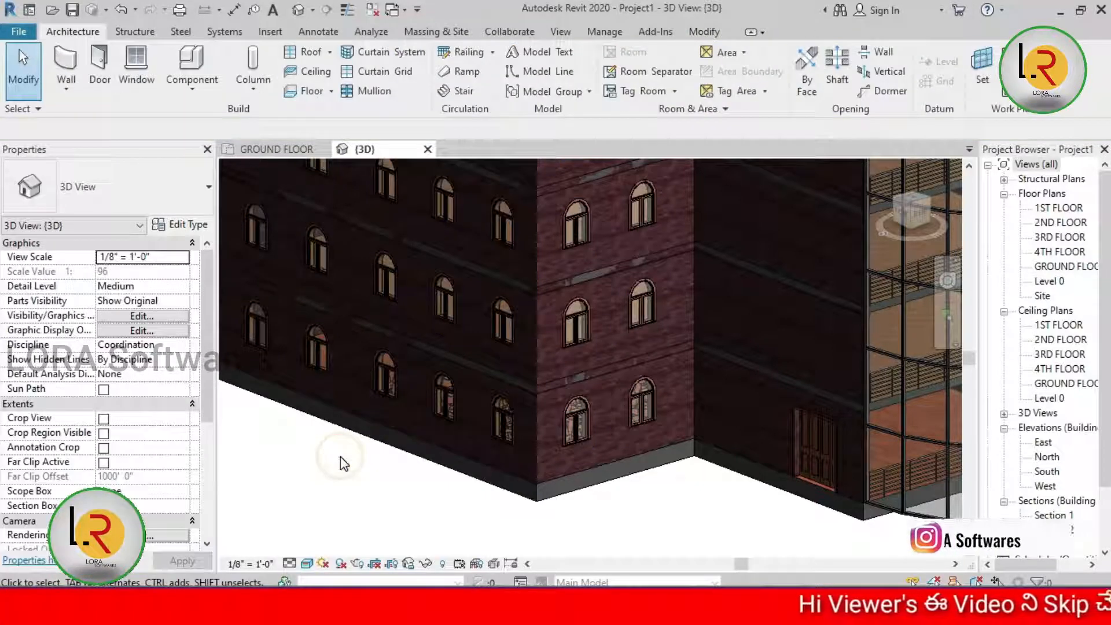
{"action": "left_click", "coordinate": [588, 432]}
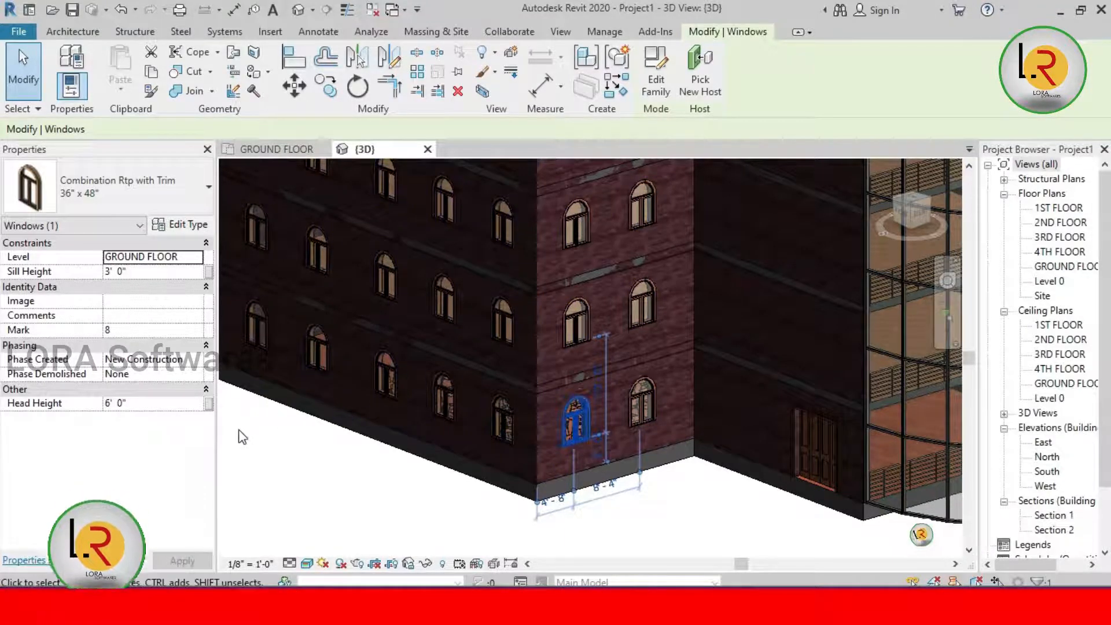
{"action": "left_click", "coordinate": [303, 431]}
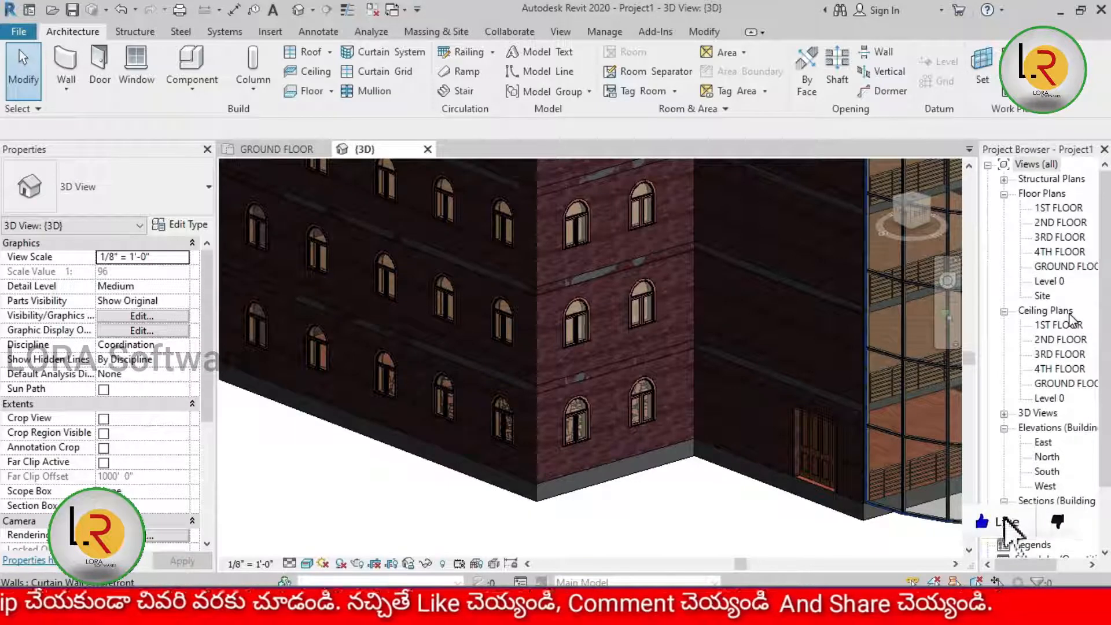
- Open the GROUND FLOOR reflected ceiling plan
{"action": "left_click", "coordinate": [1058, 384]}
{"action": "double_click", "coordinate": [1053, 384]}
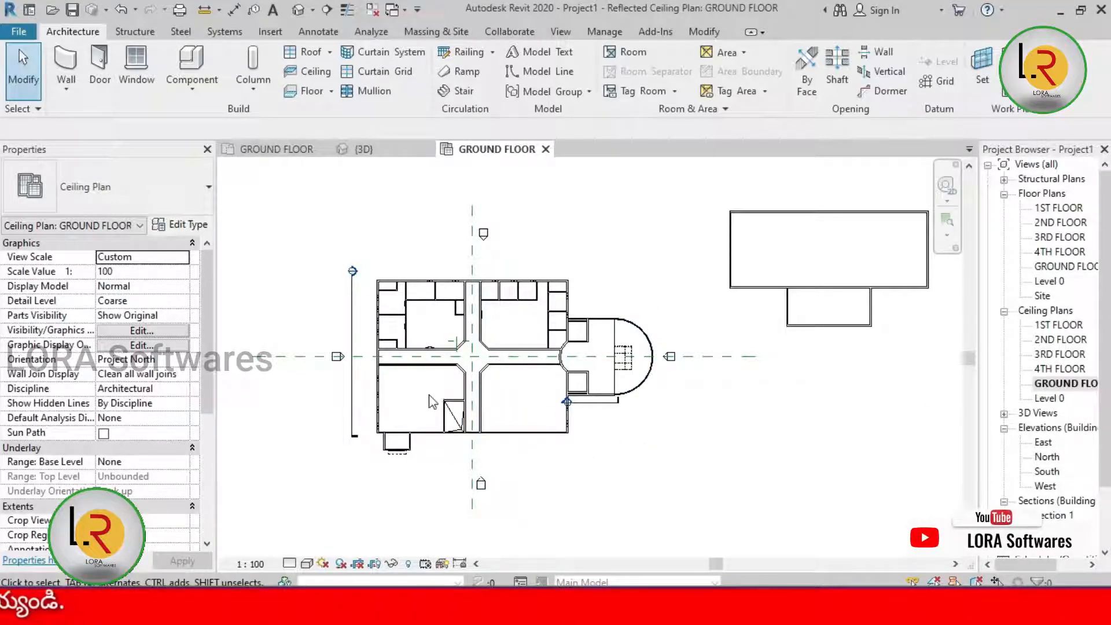
{"action": "scroll", "coordinate": [425, 386], "scroll_direction": "up", "scroll_amount": 3}
{"action": "middle_click_drag", "start_coordinate": [447, 384], "coordinate": [372, 309]}
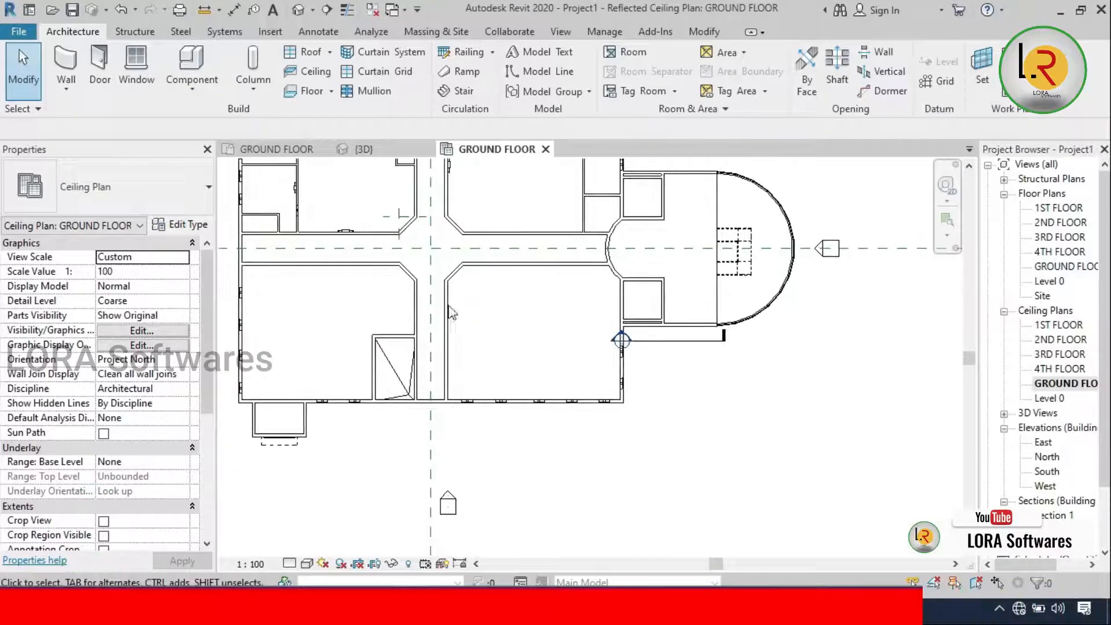
{"action": "scroll", "coordinate": [451, 313], "scroll_direction": "down", "scroll_amount": 2}
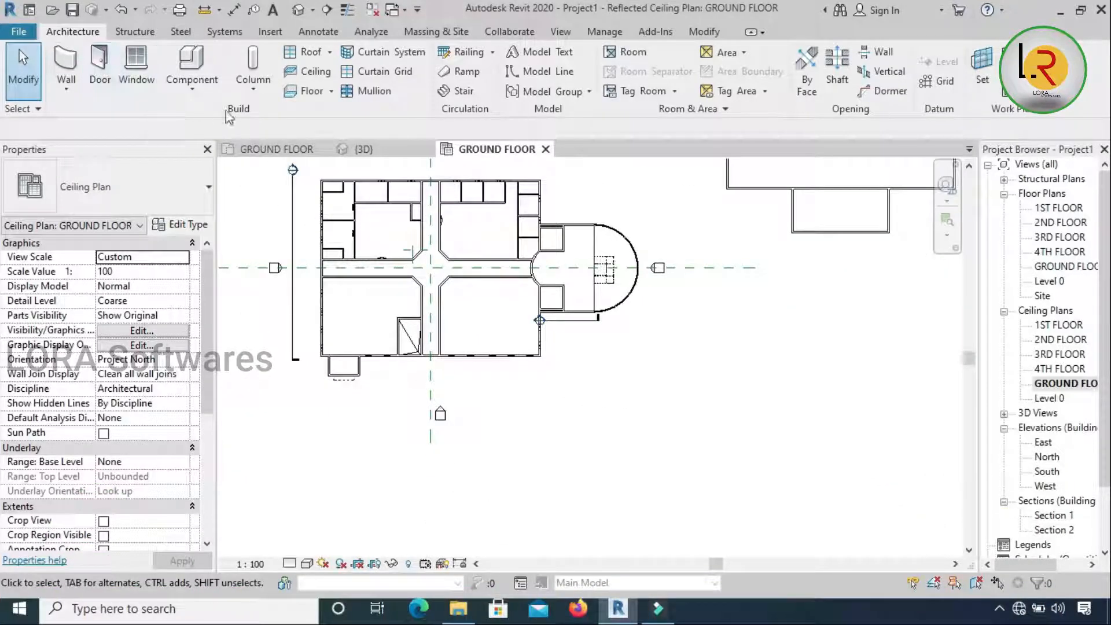
- Place an automatic 600 x 1200mm grid ceiling inside the large rectangular room of the detached building
{"action": "left_click", "coordinate": [315, 71]}
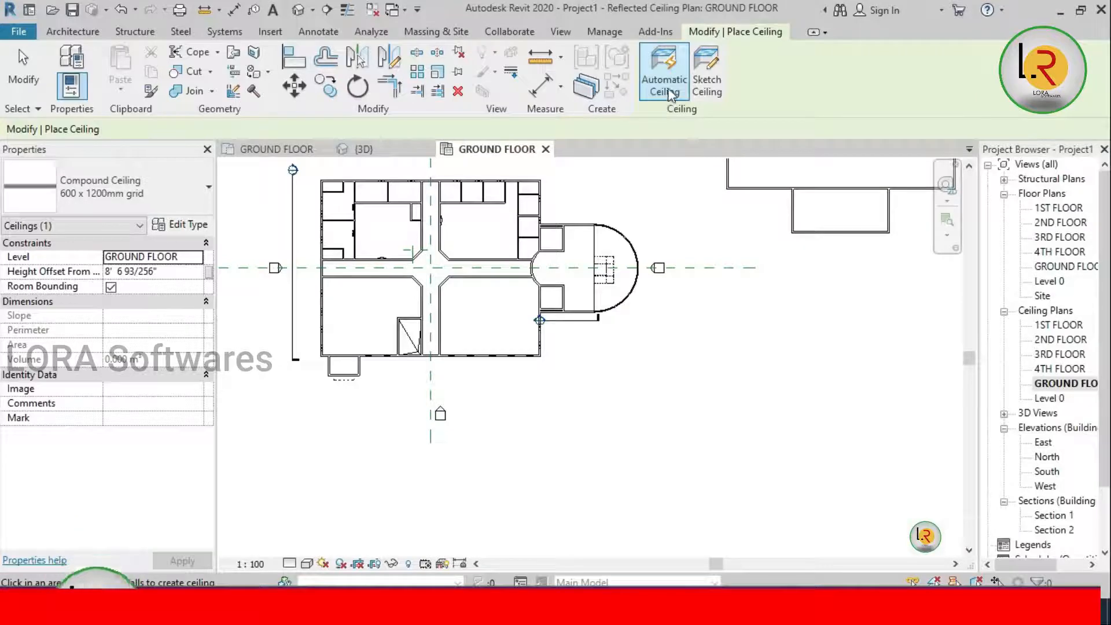
{"action": "middle_click_drag", "start_coordinate": [671, 177], "coordinate": [567, 340]}
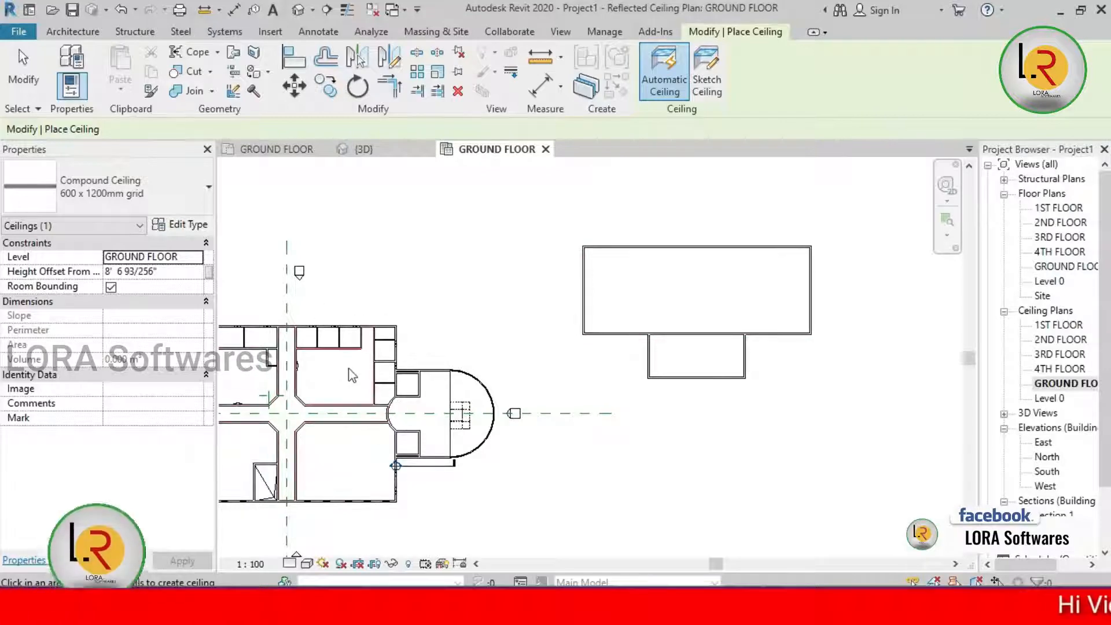
{"action": "left_click", "coordinate": [706, 313]}
{"action": "scroll", "coordinate": [723, 295], "scroll_direction": "up", "scroll_amount": 4}
{"action": "scroll", "coordinate": [658, 282], "scroll_direction": "down", "scroll_amount": 3}
{"action": "middle_click_drag", "start_coordinate": [658, 280], "coordinate": [692, 194]}
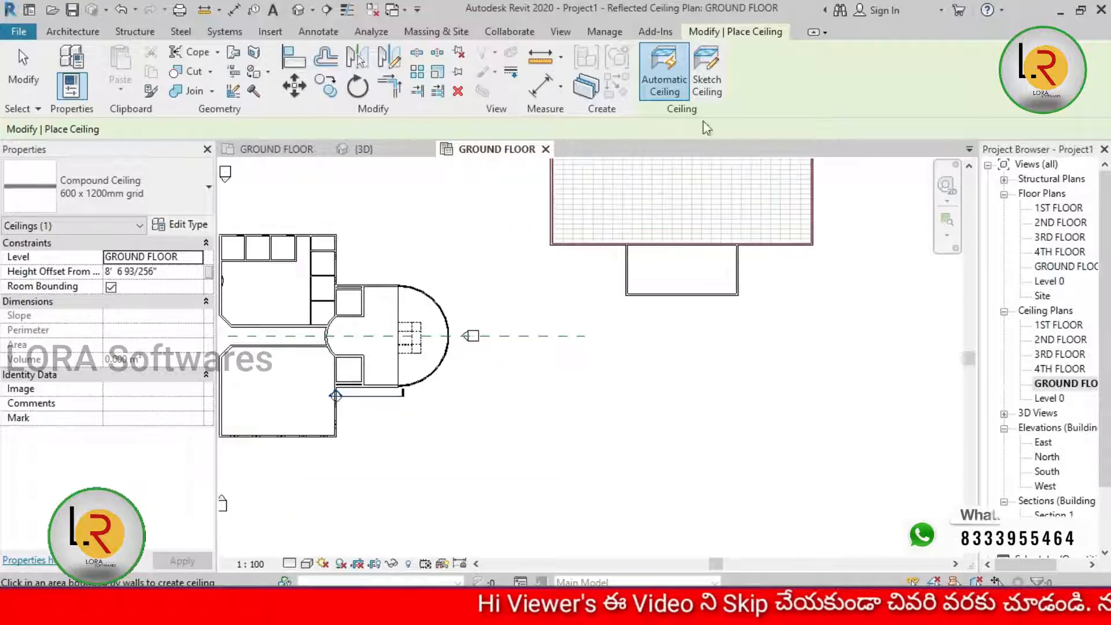
- Sketch a freestanding rectangular 600 x 1200mm grid ceiling with a perimeter of about 336' in the open area below the detached building
{"action": "left_click", "coordinate": [709, 86]}
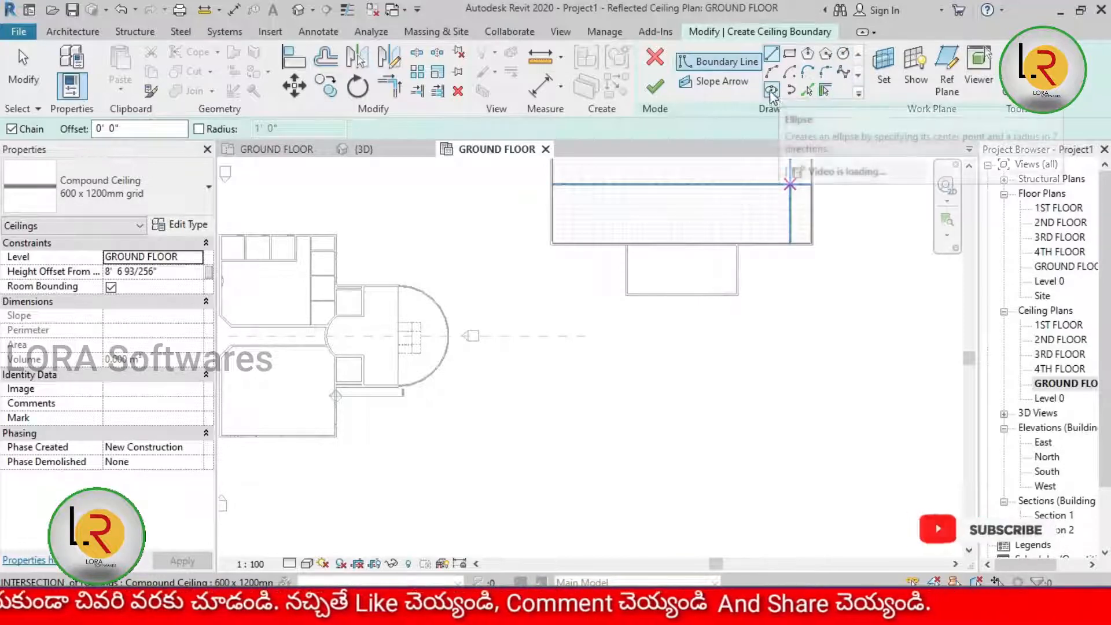
{"action": "left_click", "coordinate": [791, 60]}
{"action": "middle_click_drag", "start_coordinate": [613, 385], "coordinate": [531, 347]}
{"action": "left_click", "coordinate": [530, 345]}
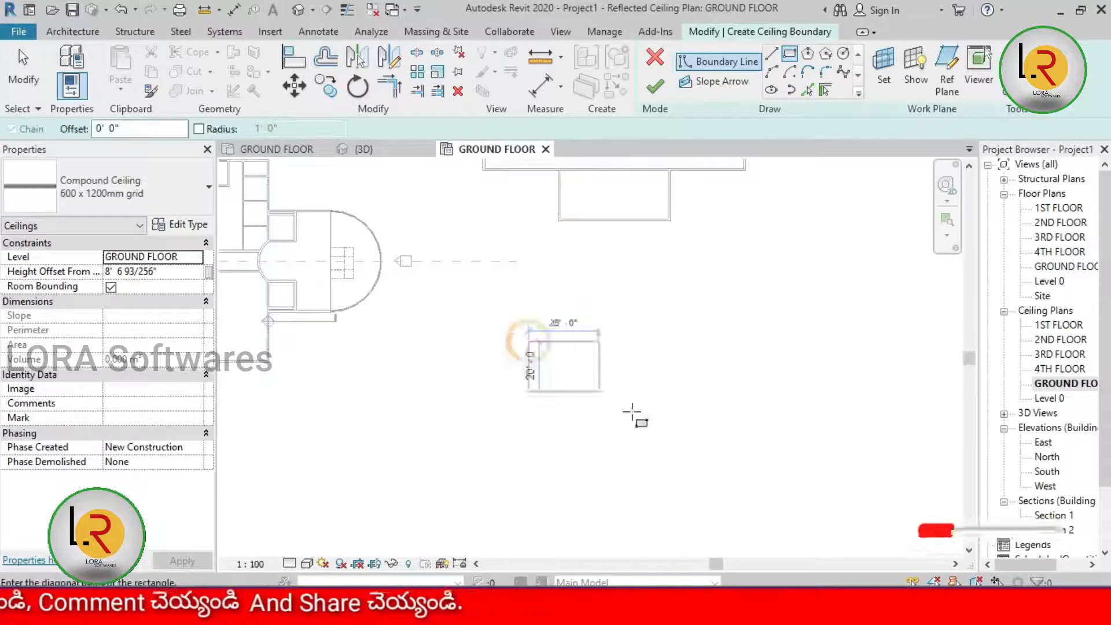
{"action": "left_click", "coordinate": [799, 492]}
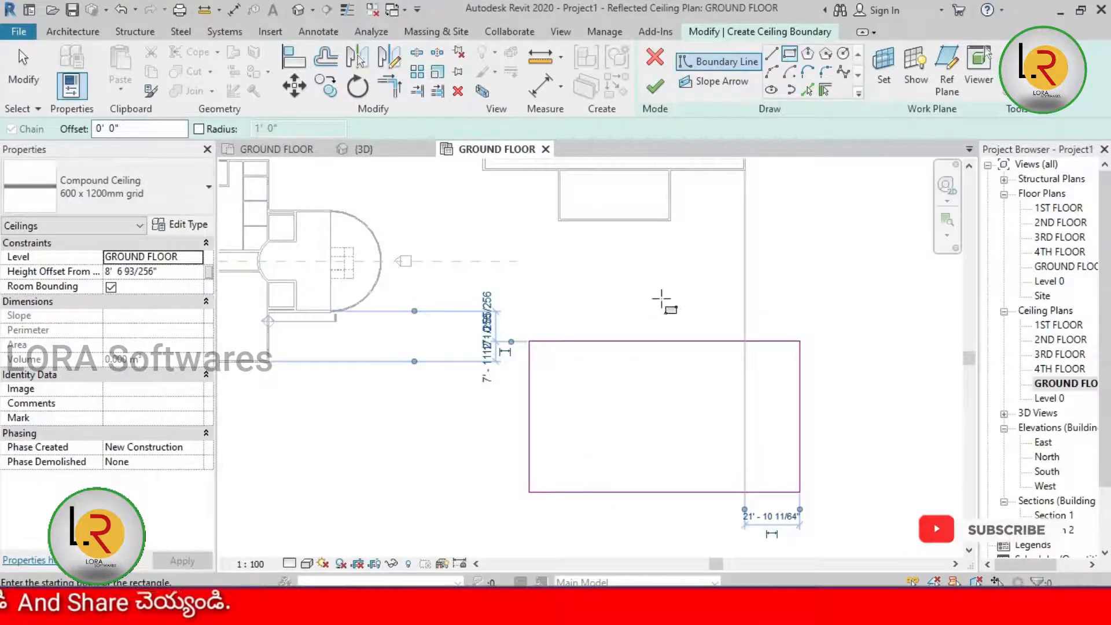
{"action": "left_click", "coordinate": [655, 87]}
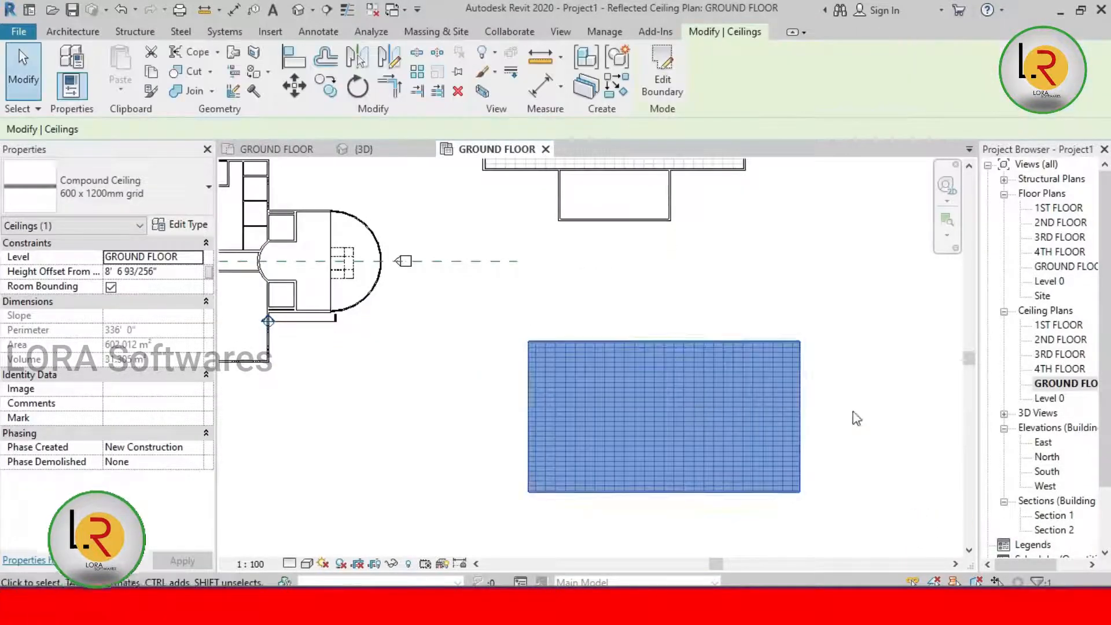
{"action": "left_click", "coordinate": [871, 420]}
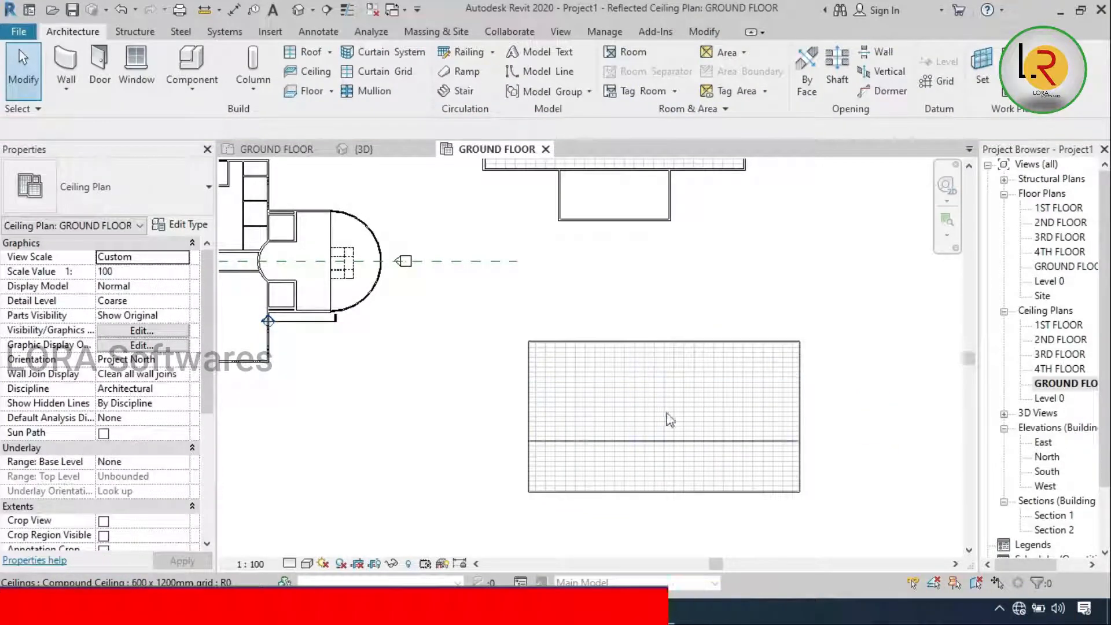
- Examine the freestanding ceiling in the 3D view from above and from its tiled underside
{"action": "left_click", "coordinate": [376, 149]}
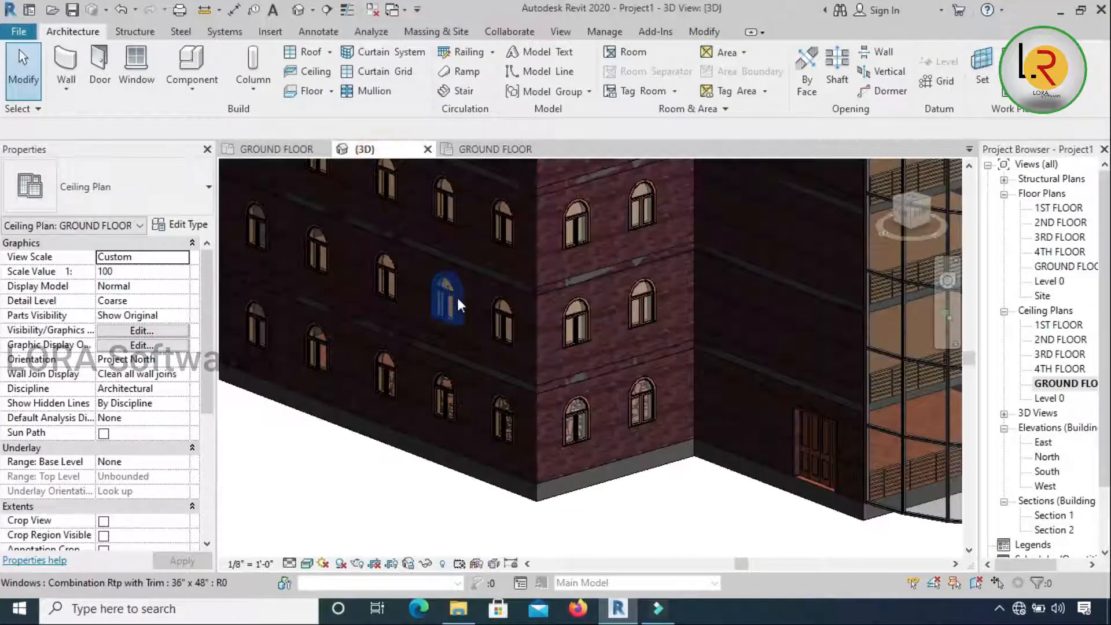
{"action": "scroll", "coordinate": [457, 298], "scroll_direction": "down", "scroll_amount": 4}
{"action": "scroll", "coordinate": [613, 371], "scroll_direction": "down", "scroll_amount": 4}
{"action": "scroll", "coordinate": [719, 473], "scroll_direction": "up", "scroll_amount": 4}
{"action": "scroll", "coordinate": [736, 416], "scroll_direction": "up", "scroll_amount": 4}
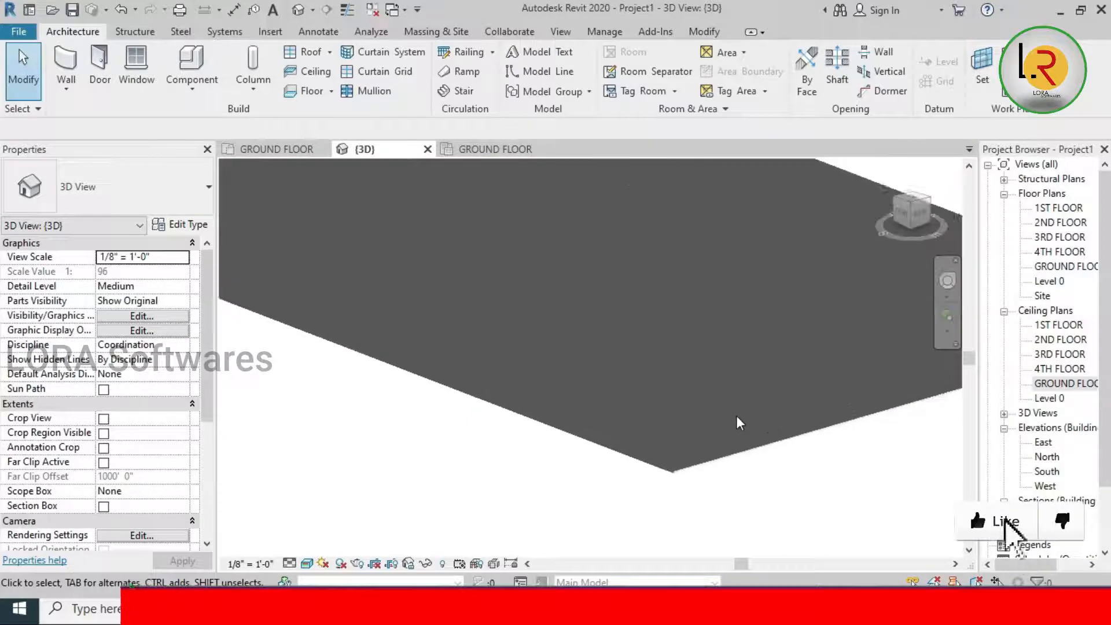
{"action": "scroll", "coordinate": [736, 416], "scroll_direction": "down", "scroll_amount": 4}
{"action": "middle_click_drag", "start_coordinate": [724, 434], "coordinate": [635, 382], "text": "shift"}
{"action": "middle_click_drag", "start_coordinate": [635, 382], "coordinate": [634, 440]}
{"action": "scroll", "coordinate": [553, 266], "scroll_direction": "up", "scroll_amount": 5}
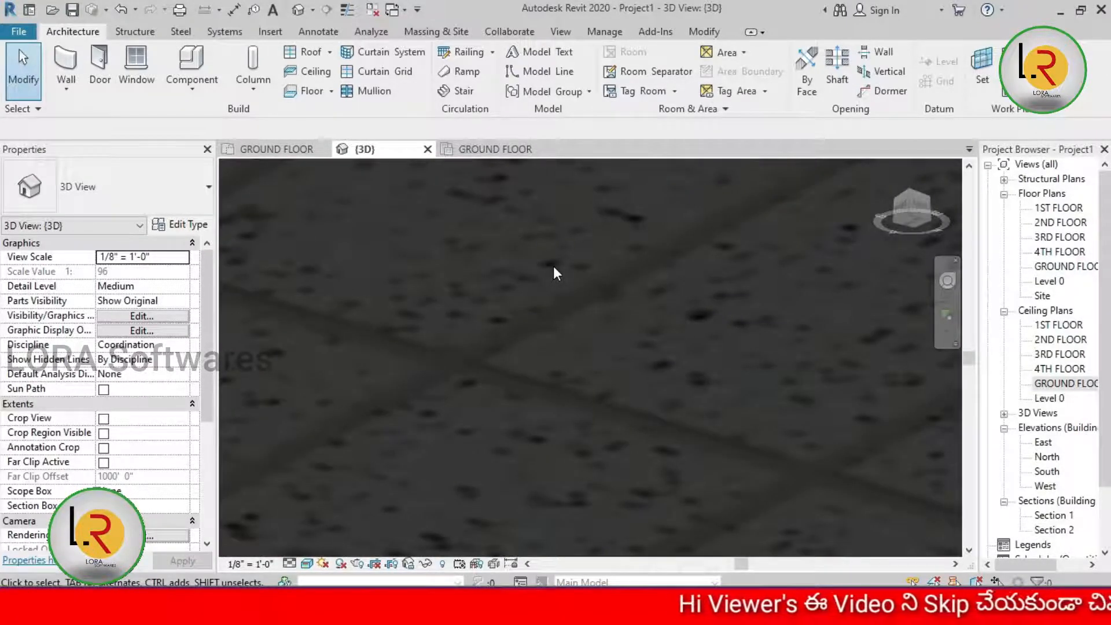
{"action": "scroll", "coordinate": [613, 275], "scroll_direction": "down", "scroll_amount": 5}
{"action": "middle_click_drag", "start_coordinate": [613, 275], "coordinate": [579, 243], "text": "shift"}
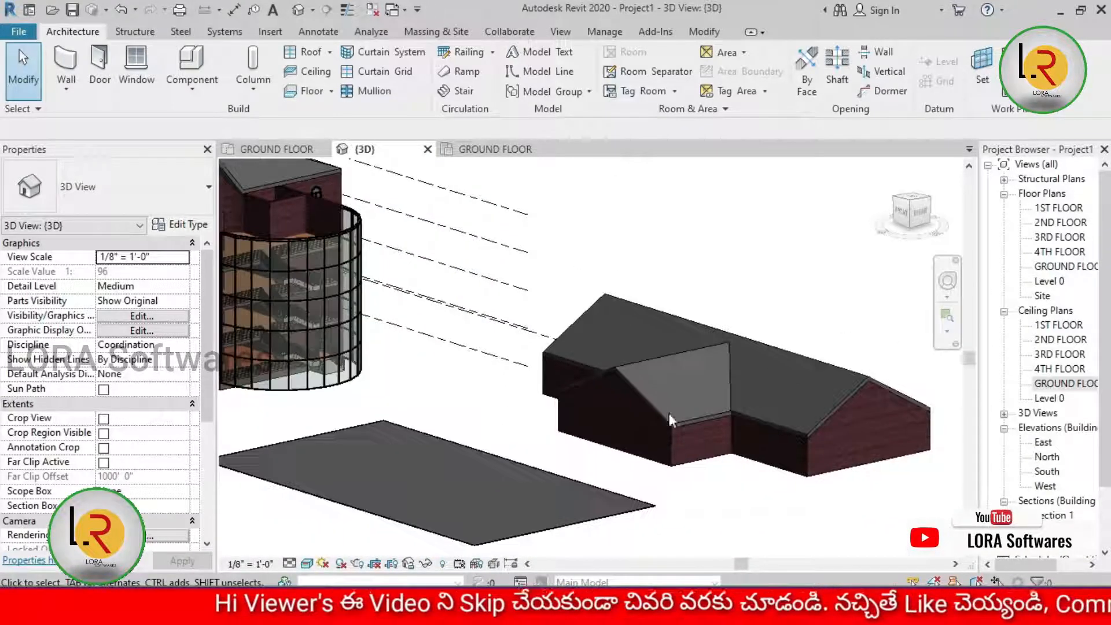
- Temporarily delete the detached building's roofs to inspect the ceiling beneath, and restore them
{"action": "scroll", "coordinate": [736, 425], "scroll_direction": "up", "scroll_amount": 3}
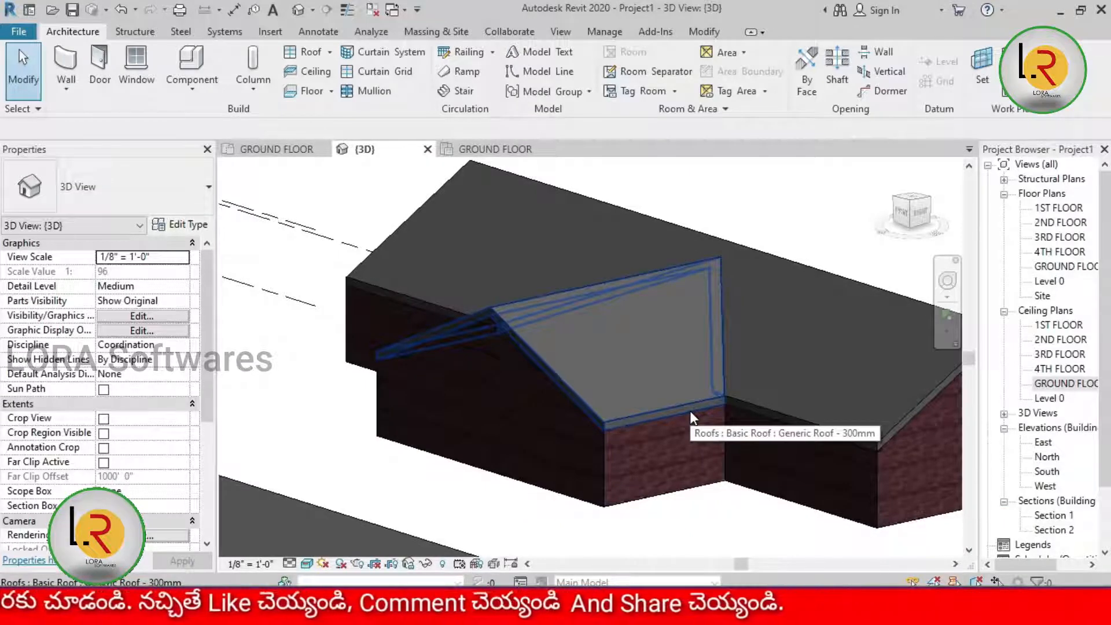
{"action": "left_click", "coordinate": [690, 412]}
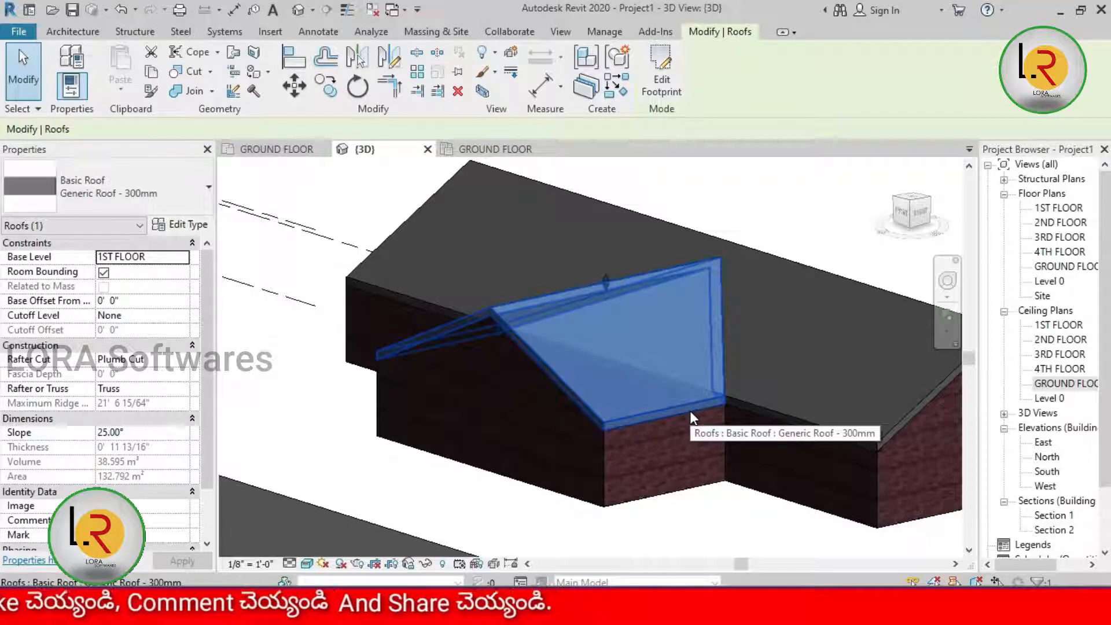
{"action": "key", "text": "Delete"}
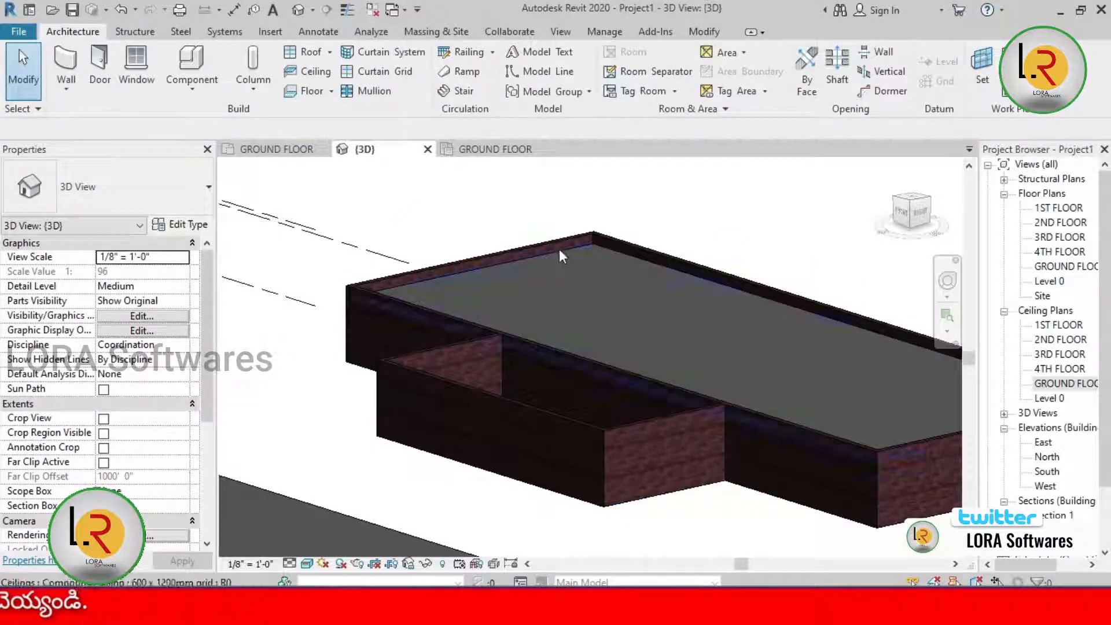
{"action": "scroll", "coordinate": [561, 248], "scroll_direction": "up", "scroll_amount": 3}
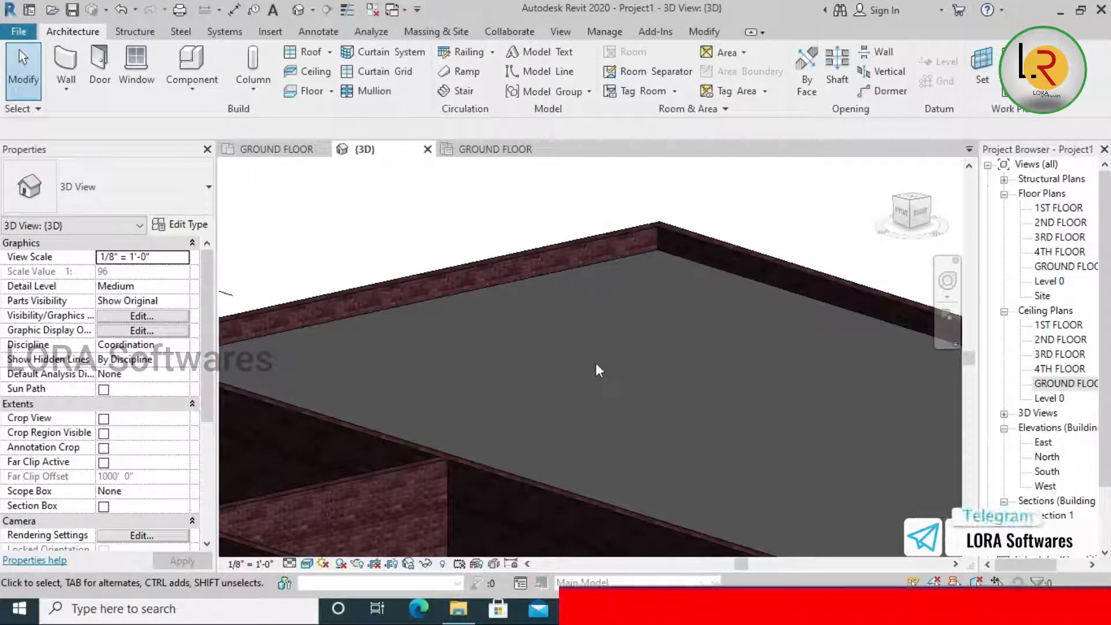
{"action": "scroll", "coordinate": [596, 363], "scroll_direction": "down", "scroll_amount": 5}
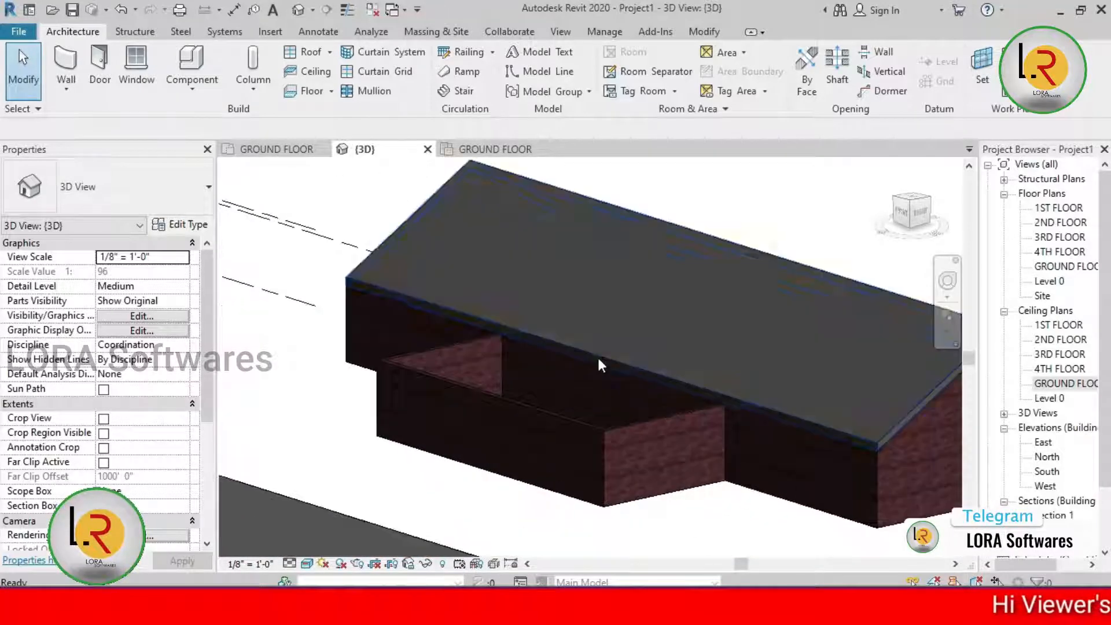
- Examine the layer structure and materials of the freestanding ceiling's 600 x 1200mm grid type, and close its type properties
{"action": "middle_click_drag", "start_coordinate": [594, 435], "coordinate": [937, 235]}
{"action": "middle_click_drag", "start_coordinate": [654, 456], "coordinate": [855, 437]}
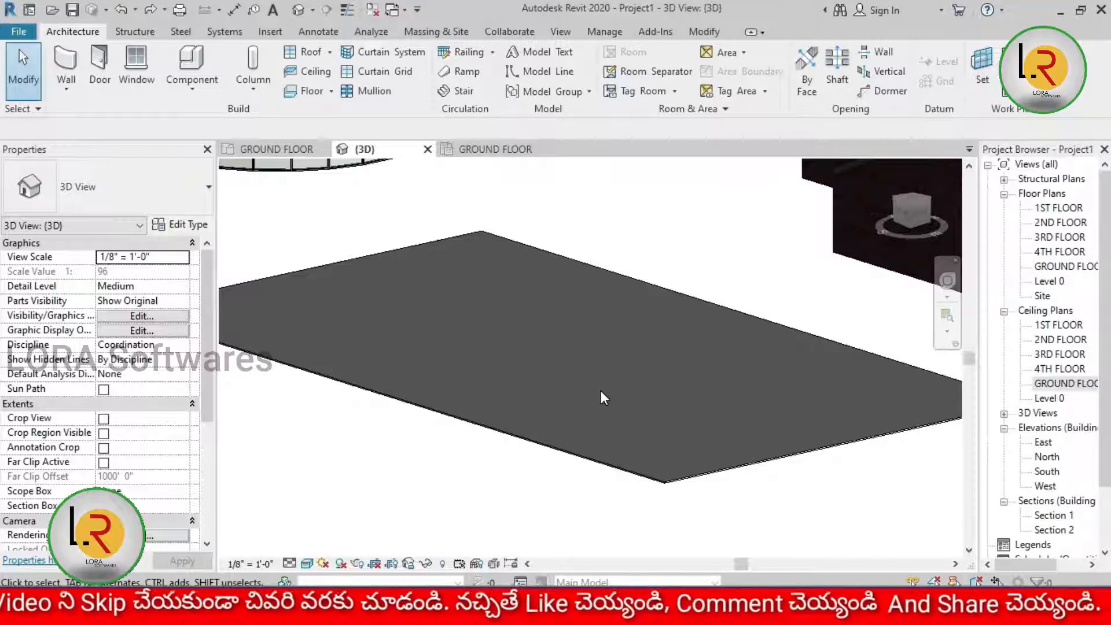
{"action": "left_click", "coordinate": [538, 445]}
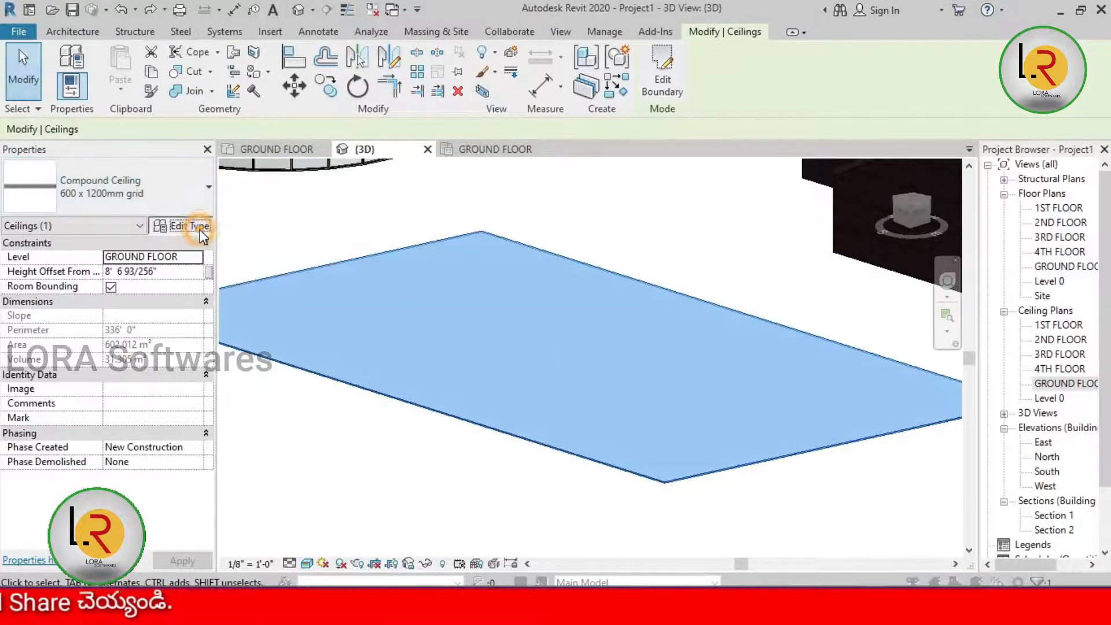
{"action": "left_click", "coordinate": [200, 227]}
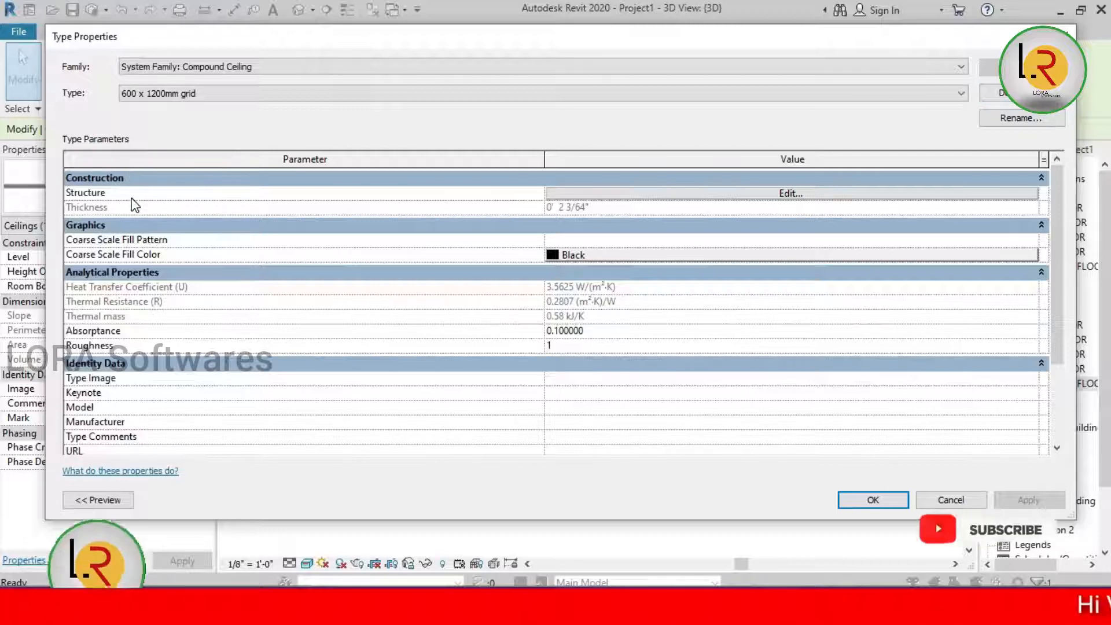
{"action": "left_click", "coordinate": [766, 195]}
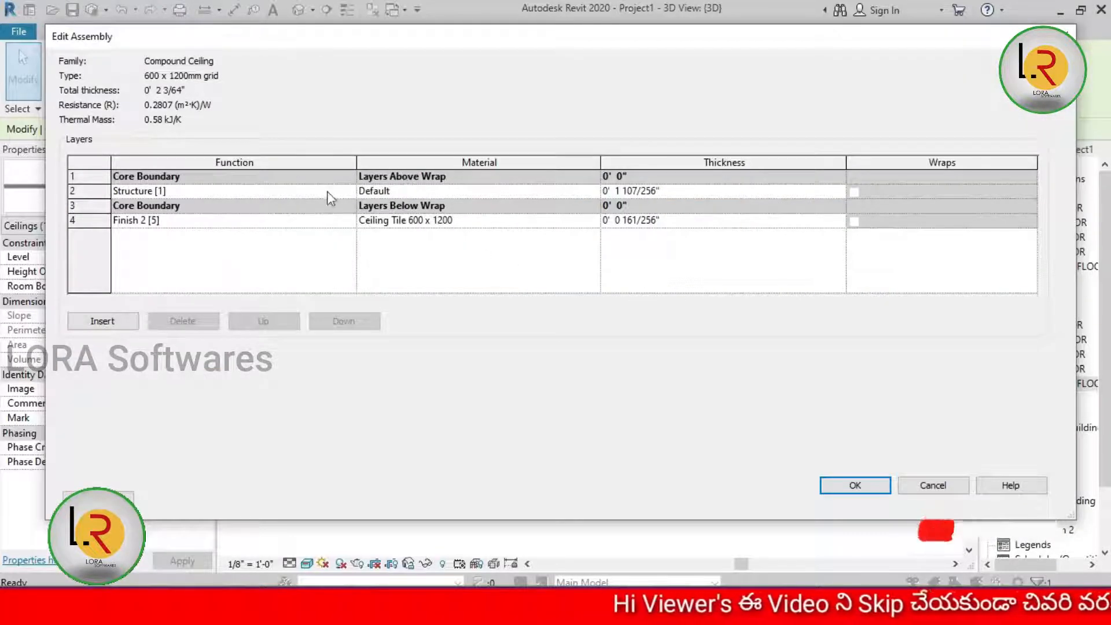
{"action": "left_click", "coordinate": [403, 191]}
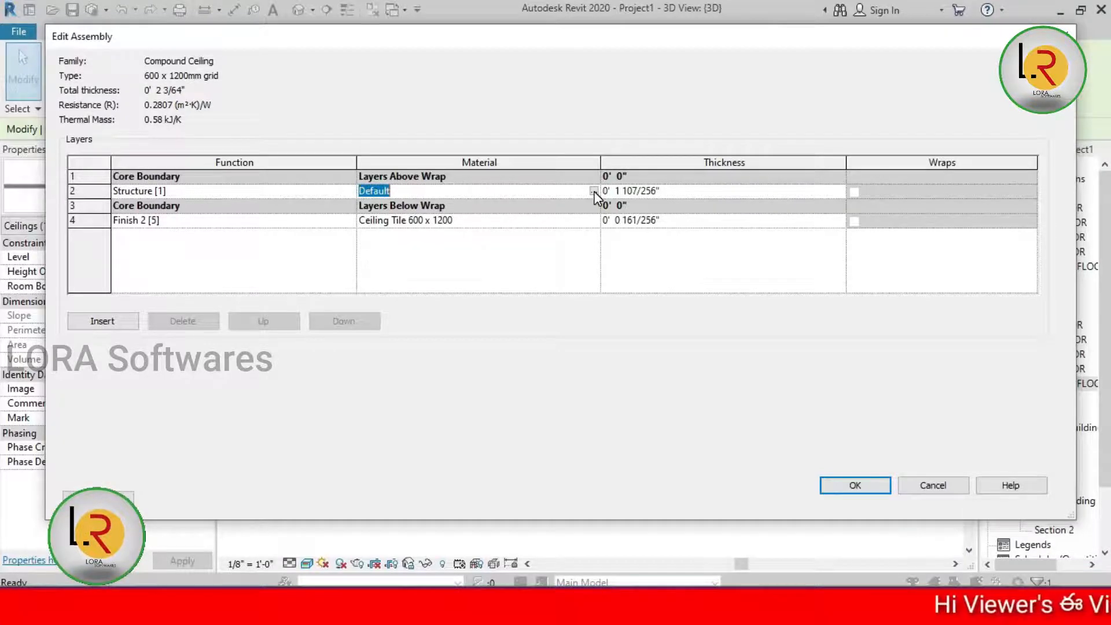
{"action": "key", "text": "Return"}
{"action": "left_click", "coordinate": [1068, 35]}
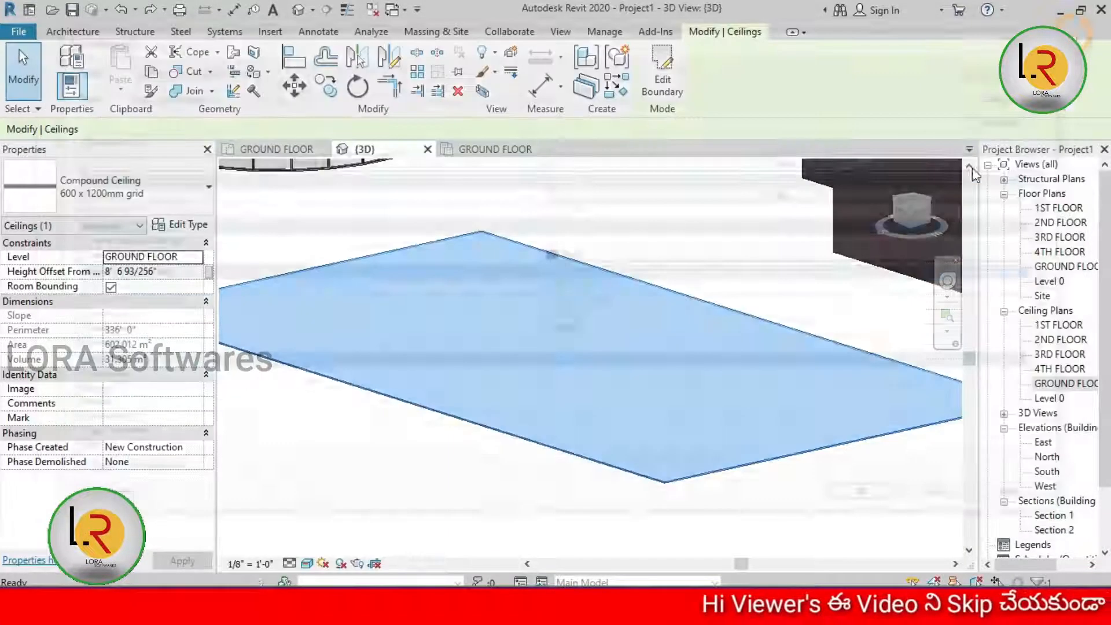
{"action": "left_click", "coordinate": [742, 276]}
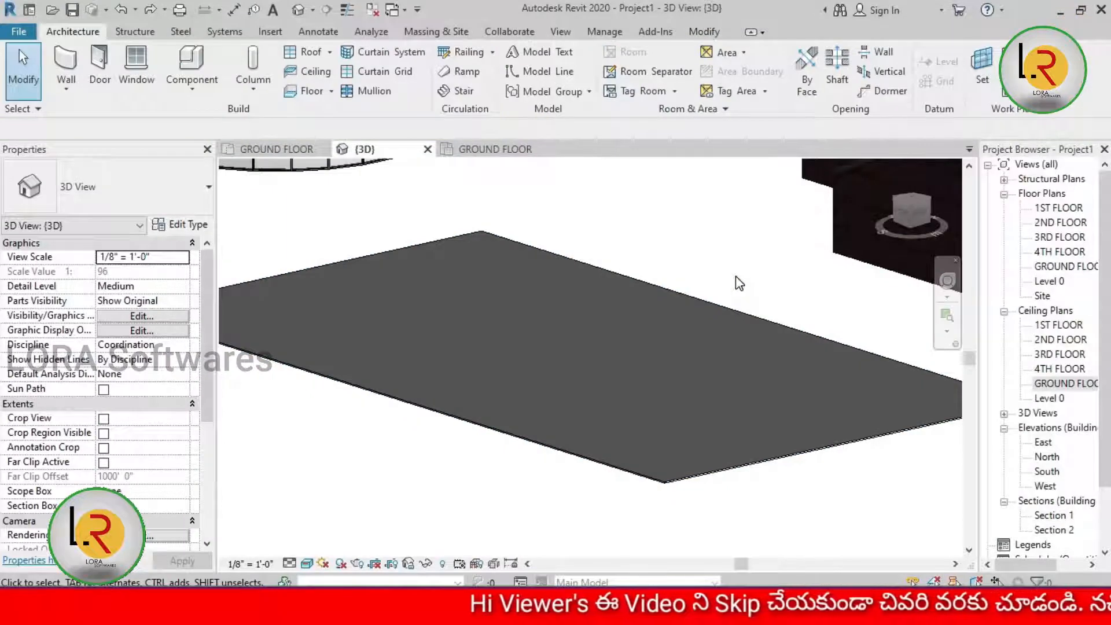
- Return to the GROUND FLOOR reflected ceiling plan
{"action": "scroll", "coordinate": [735, 276], "scroll_direction": "down", "scroll_amount": 3}
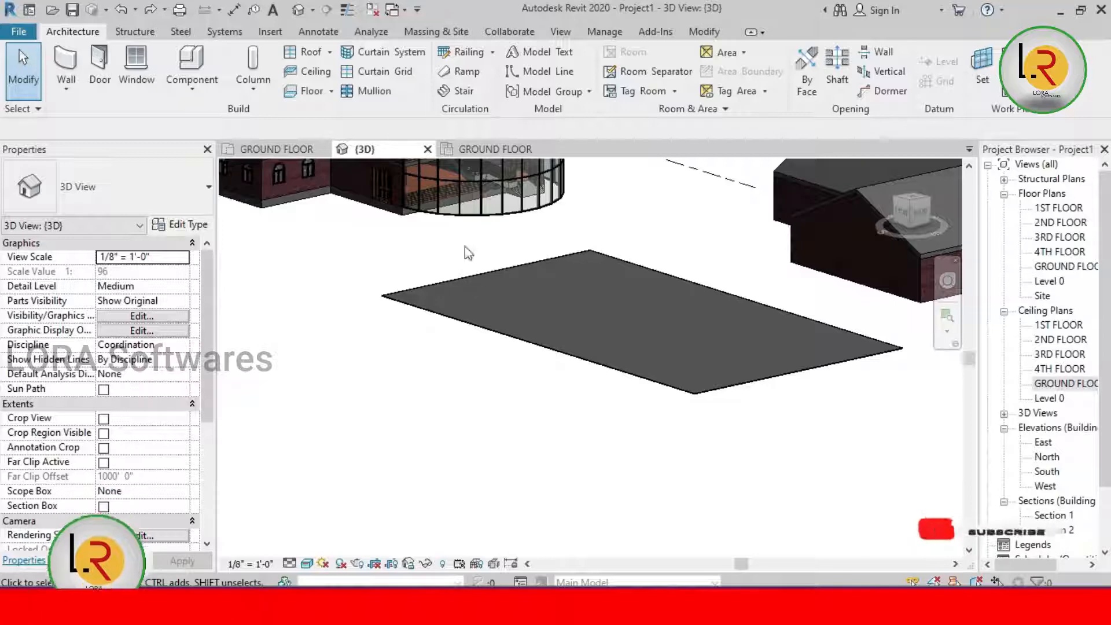
{"action": "left_click", "coordinate": [492, 152]}
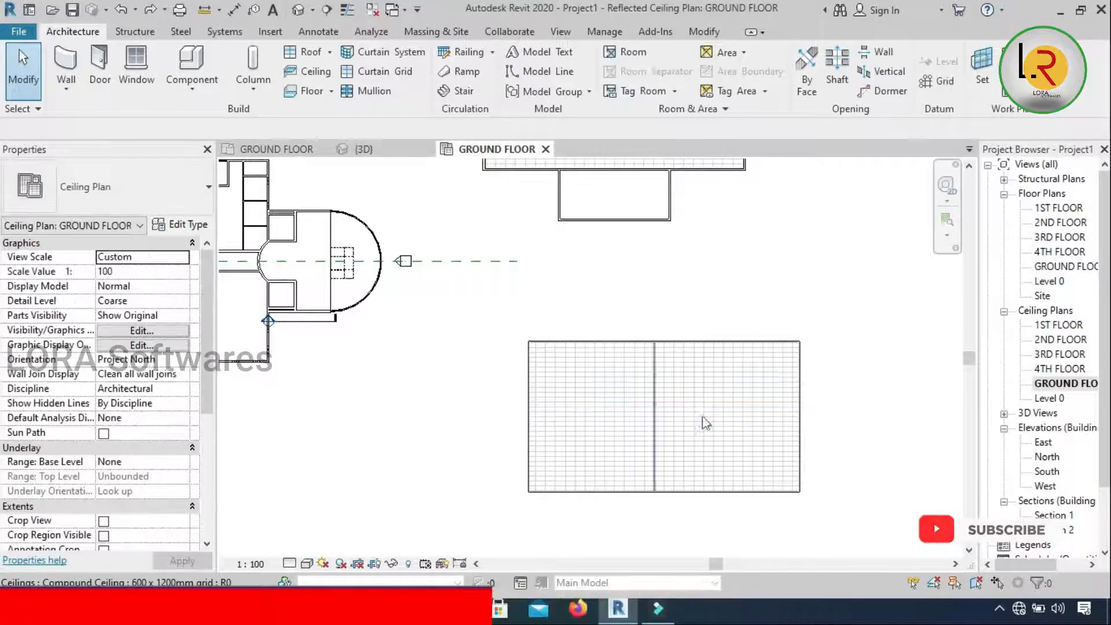
{"action": "scroll", "coordinate": [886, 369], "scroll_direction": "down", "scroll_amount": 2}
{"action": "left_click", "coordinate": [1061, 384]}
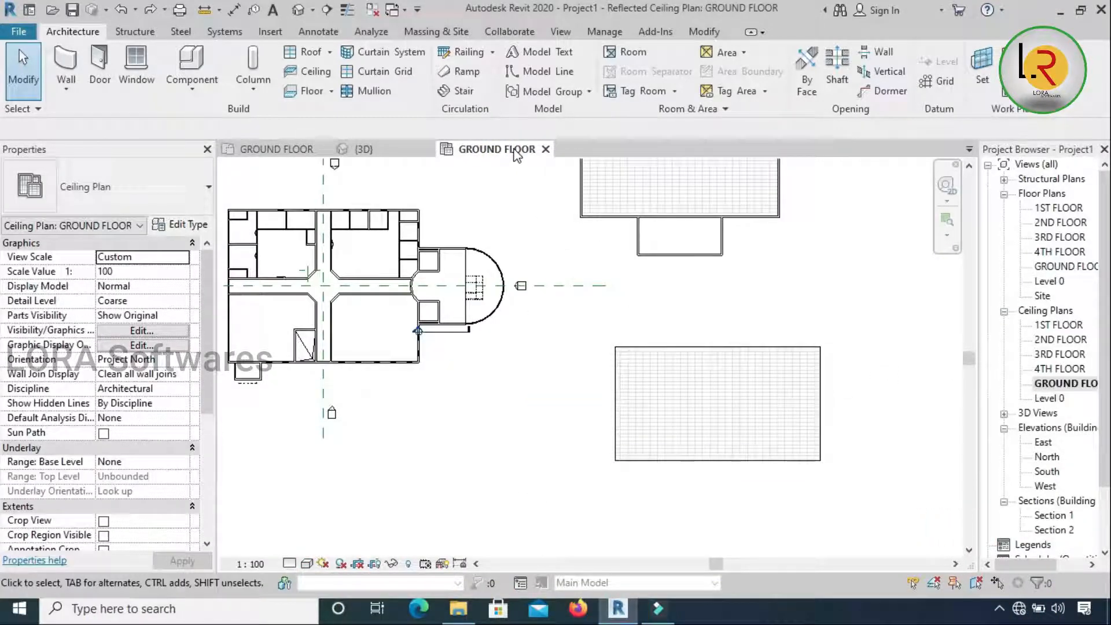
{"action": "middle_click_drag", "start_coordinate": [521, 447], "coordinate": [513, 310]}
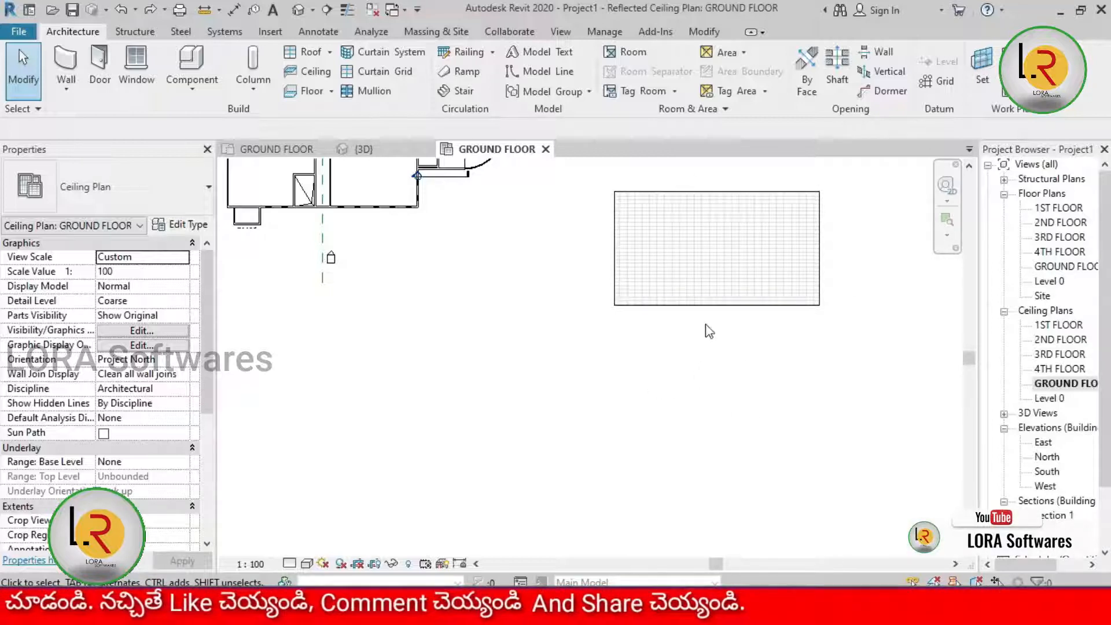
- Duplicate the freestanding ceiling's 600 x 1200mm grid type as 600 x 1200mm grid 2
{"action": "left_click", "coordinate": [714, 306]}
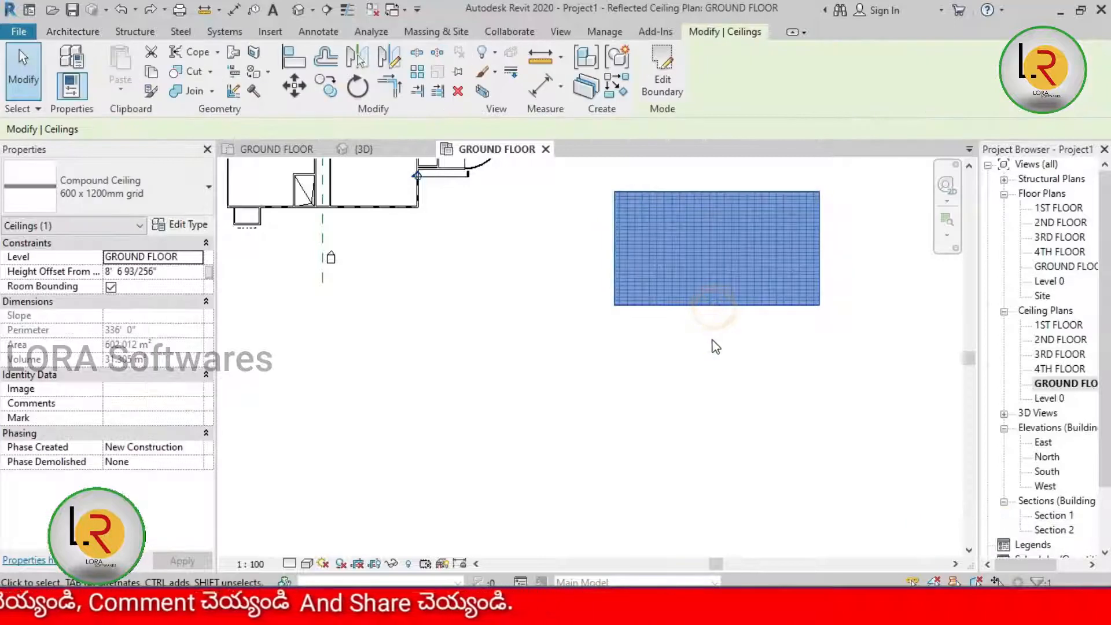
{"action": "left_click", "coordinate": [131, 176]}
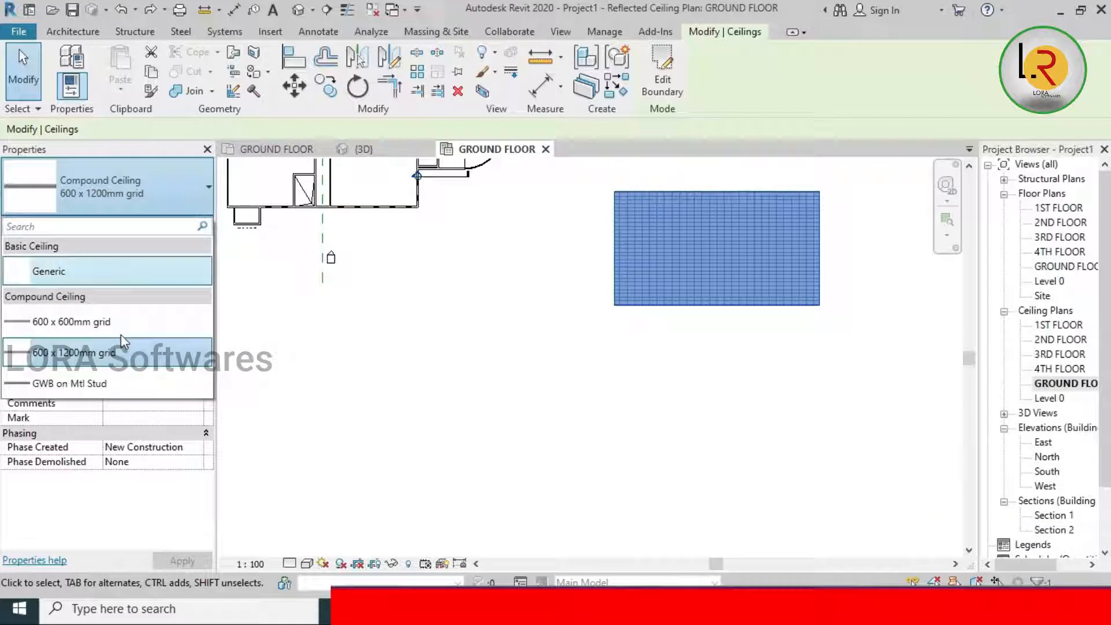
{"action": "left_click", "coordinate": [200, 210]}
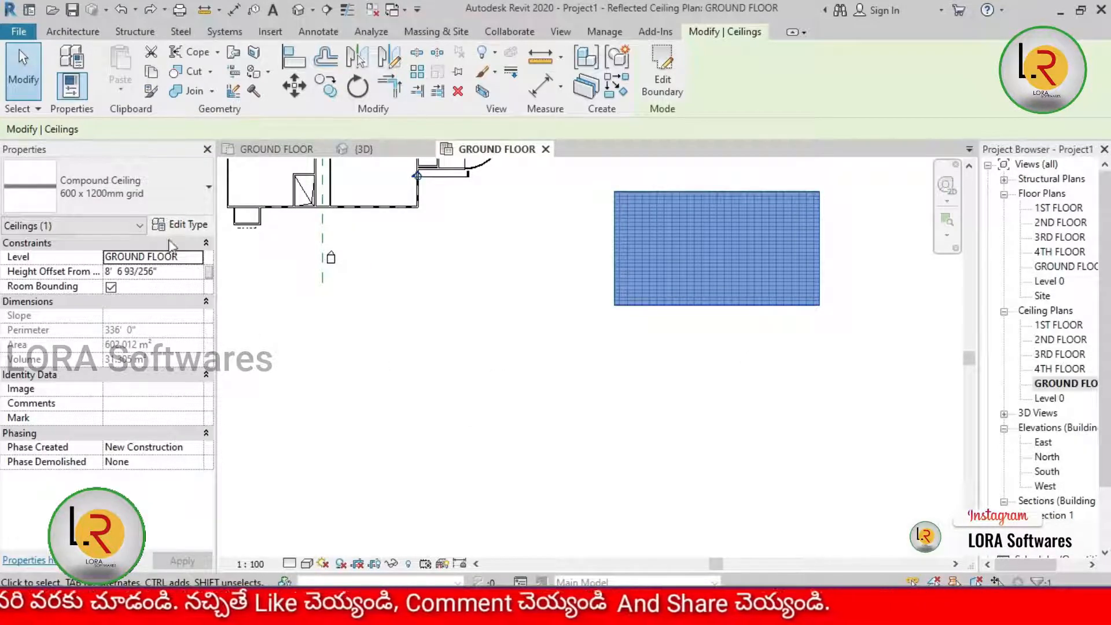
{"action": "left_click", "coordinate": [183, 225]}
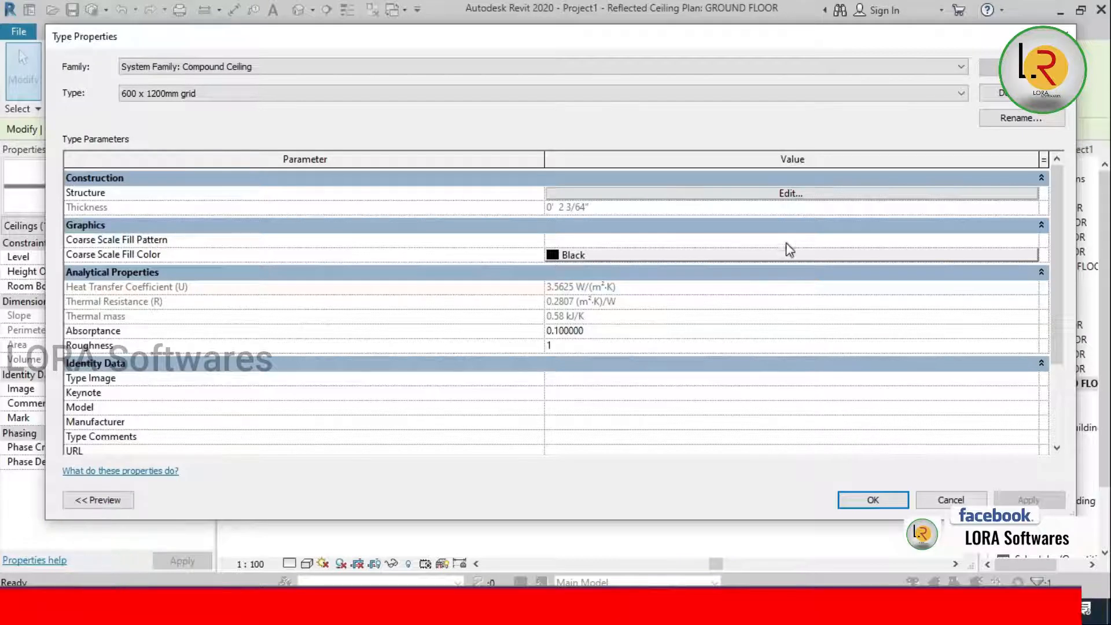
{"action": "left_click", "coordinate": [1006, 94]}
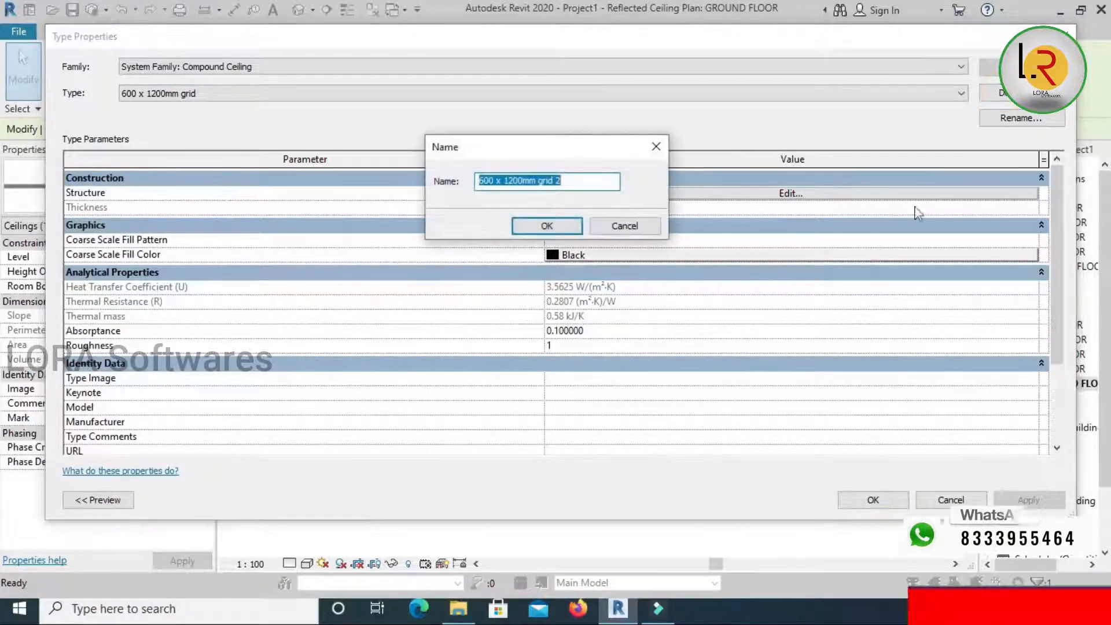
{"action": "left_click", "coordinate": [541, 227]}
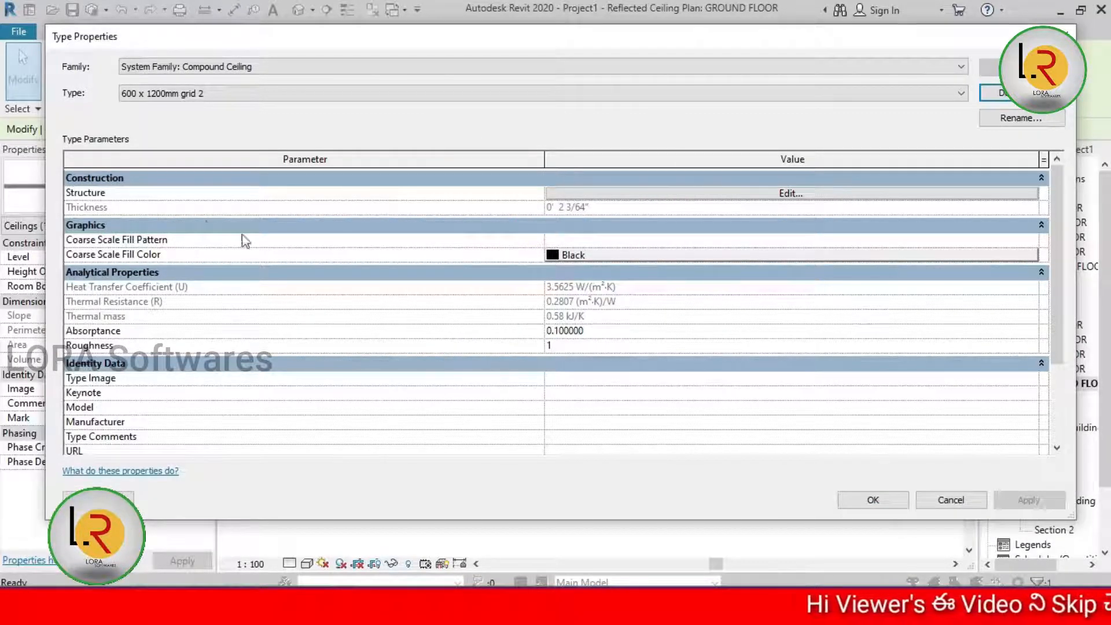
- Assign Copper as the material of the new ceiling type's Structure [1] layer and apply the type changes
{"action": "left_click", "coordinate": [718, 195]}
{"action": "left_click", "coordinate": [446, 191]}
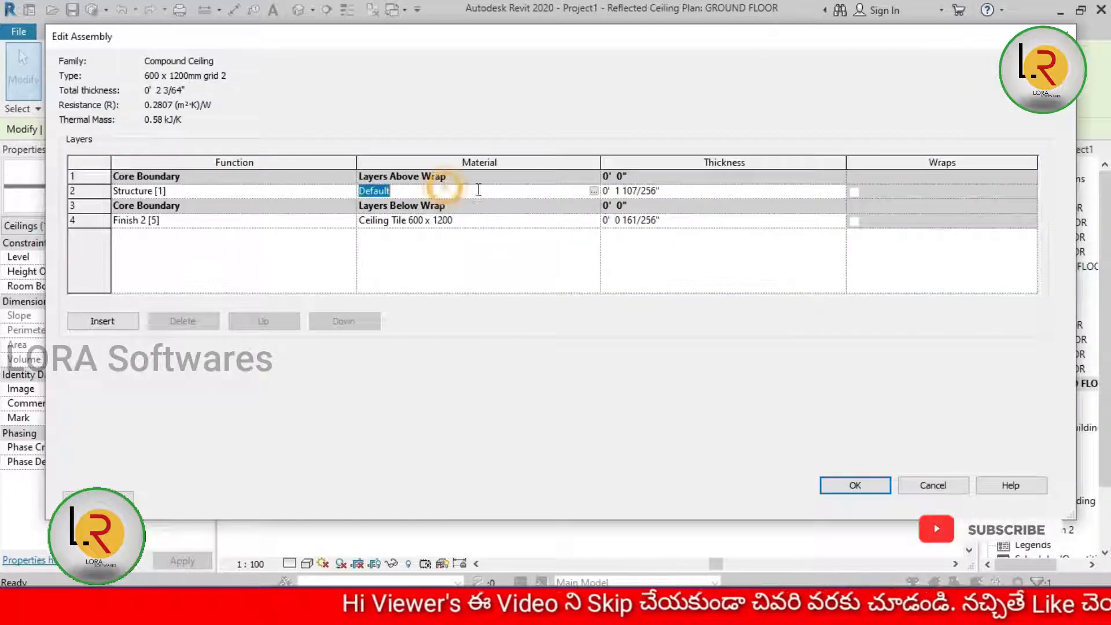
{"action": "left_click", "coordinate": [594, 191]}
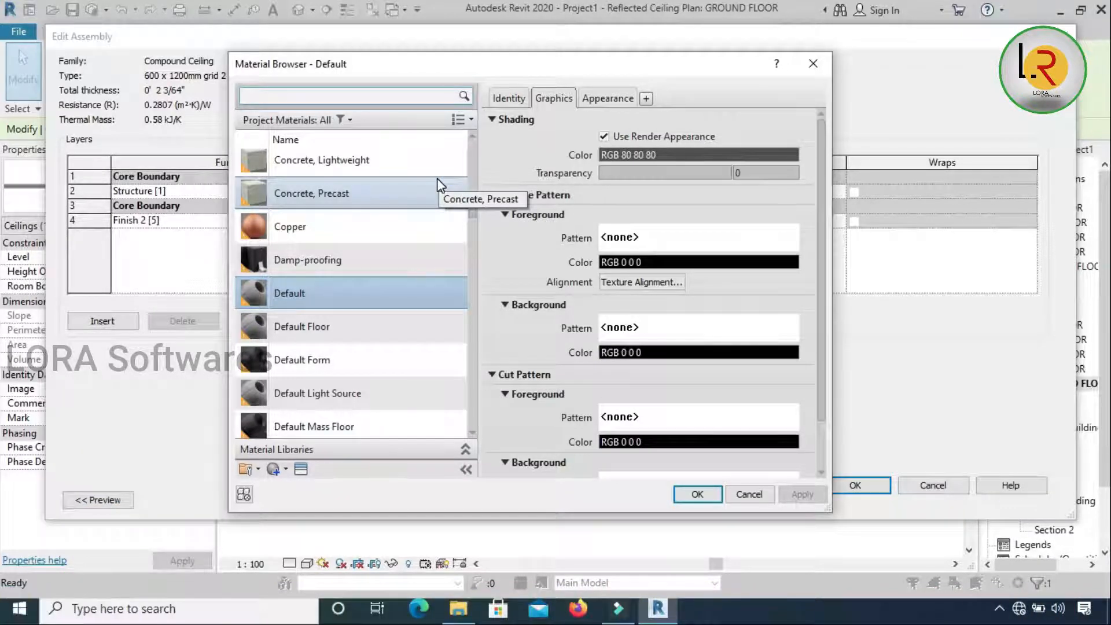
{"action": "left_click", "coordinate": [331, 224]}
{"action": "scroll", "coordinate": [417, 363], "scroll_direction": "down", "scroll_amount": 15}
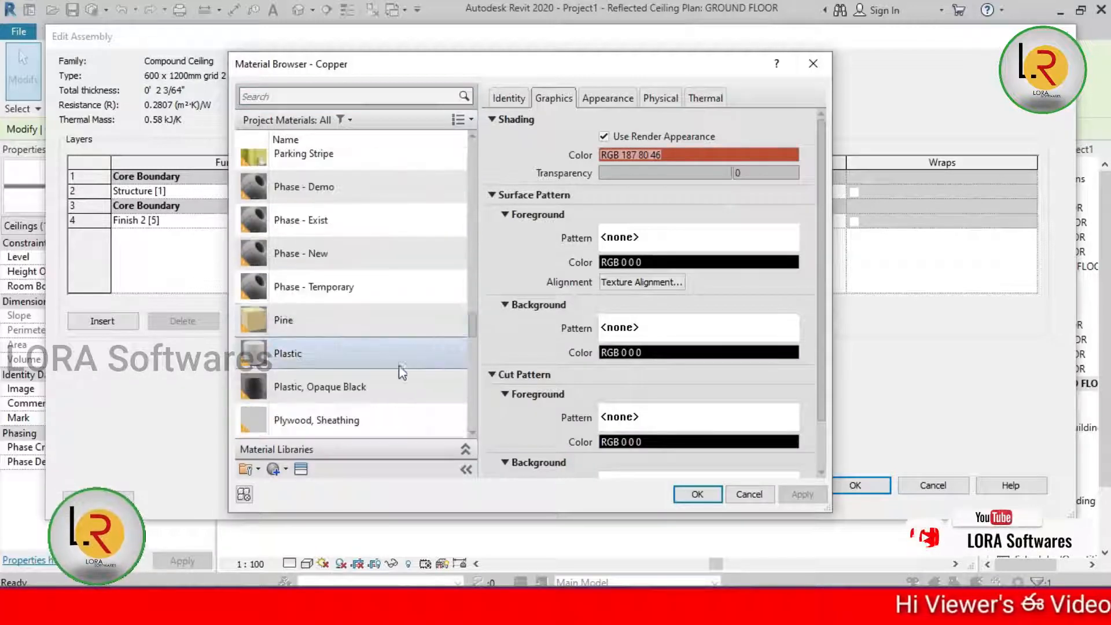
{"action": "left_click", "coordinate": [698, 494]}
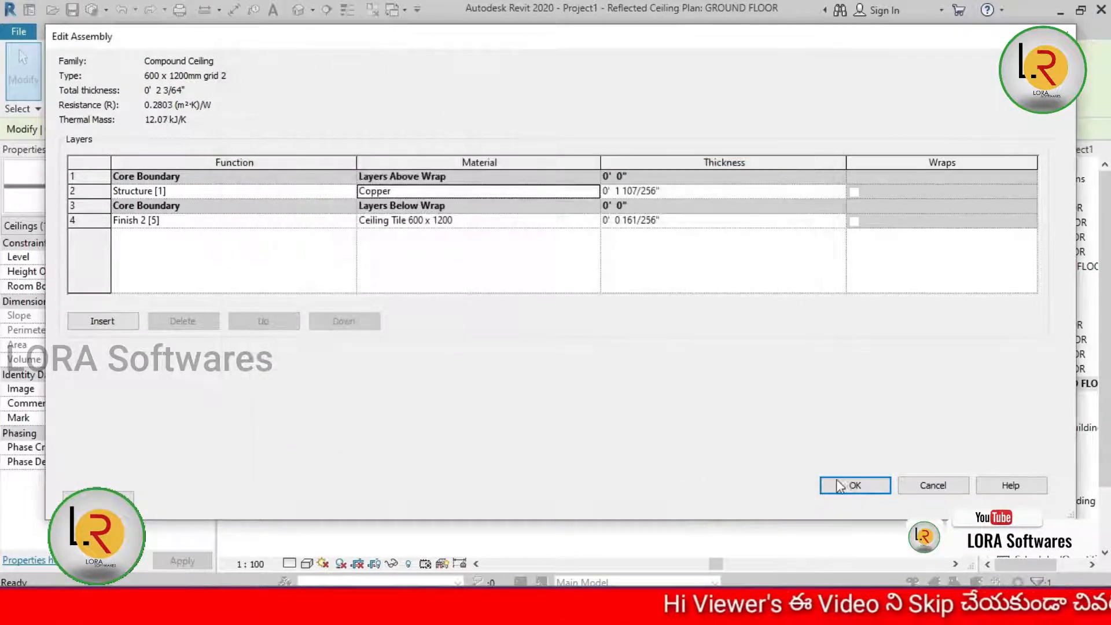
{"action": "left_click", "coordinate": [854, 486]}
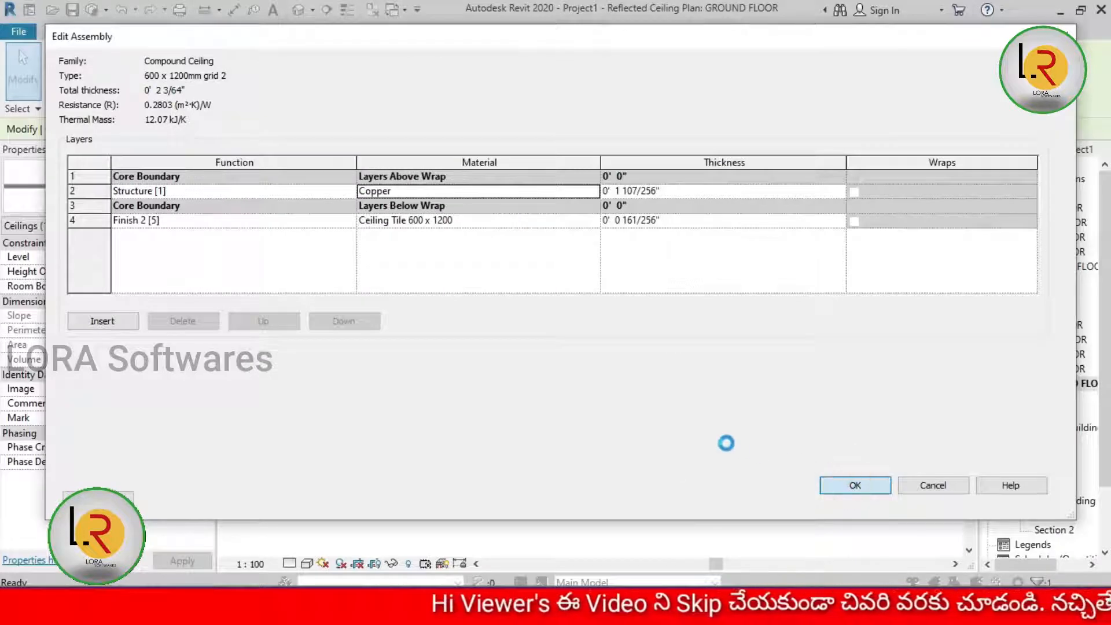
{"action": "key", "text": "Return"}
{"action": "key", "text": "Escape"}
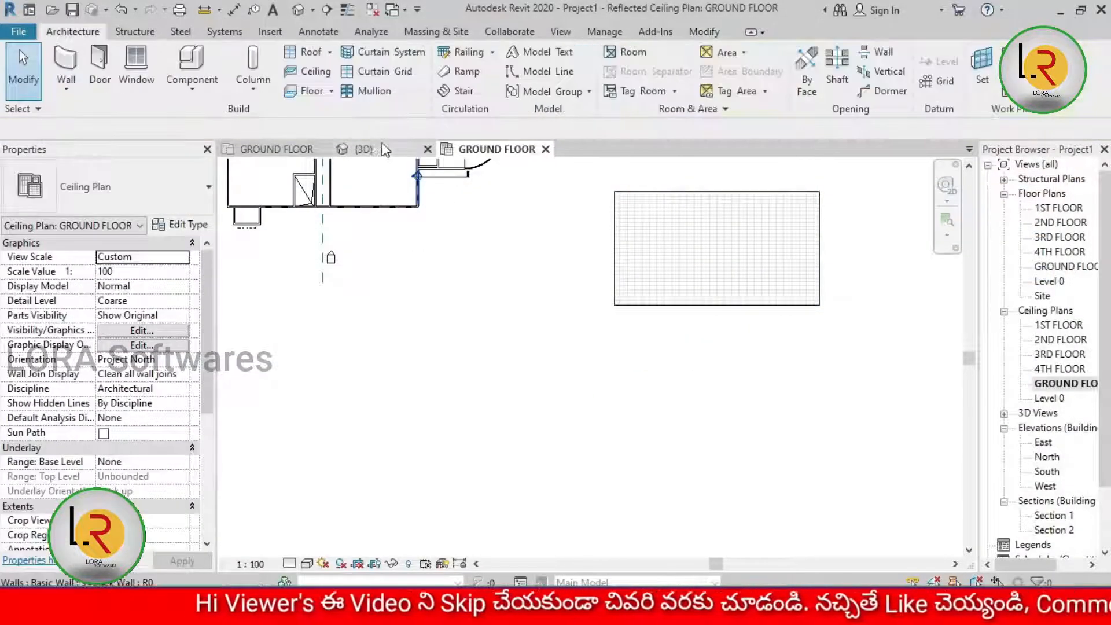
- Switch to the 3D view and examine the freestanding ceiling's upper surface, edges and underside
{"action": "left_click", "coordinate": [378, 152]}
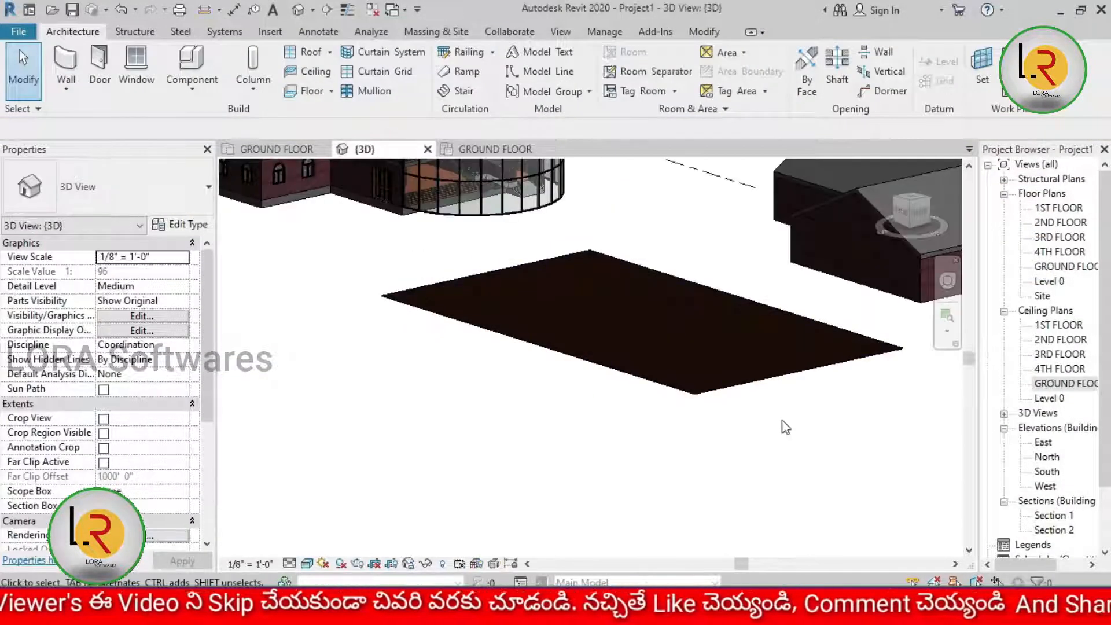
{"action": "scroll", "coordinate": [663, 348], "scroll_direction": "up", "scroll_amount": 4}
{"action": "scroll", "coordinate": [661, 349], "scroll_direction": "up", "scroll_amount": 2}
{"action": "scroll", "coordinate": [662, 349], "scroll_direction": "down", "scroll_amount": 6}
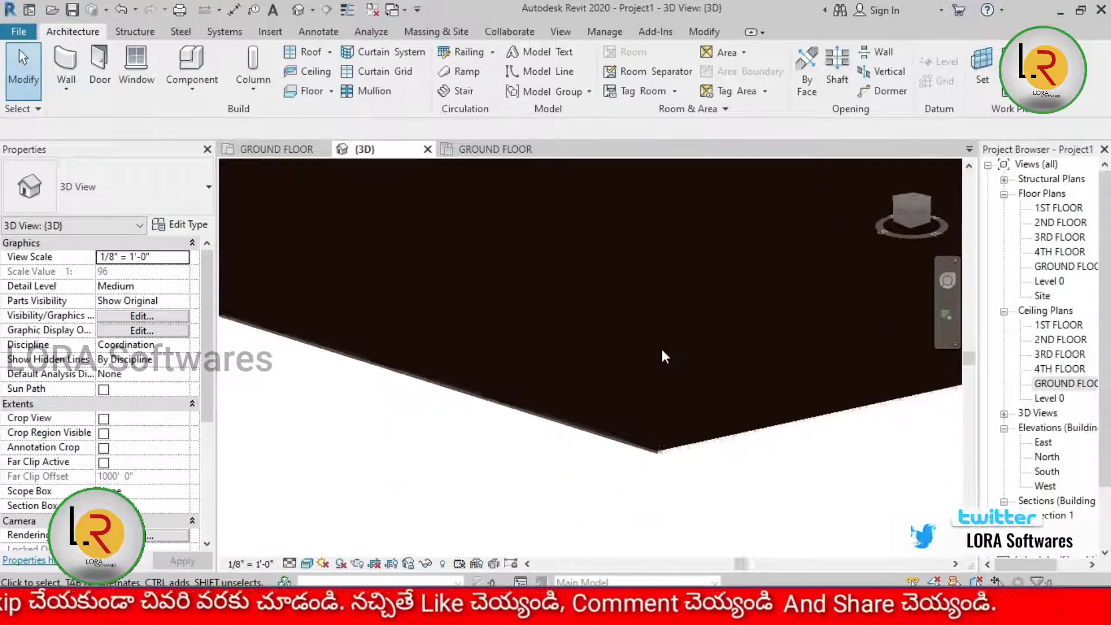
{"action": "middle_click_drag", "start_coordinate": [650, 486], "coordinate": [588, 275], "text": "shift"}
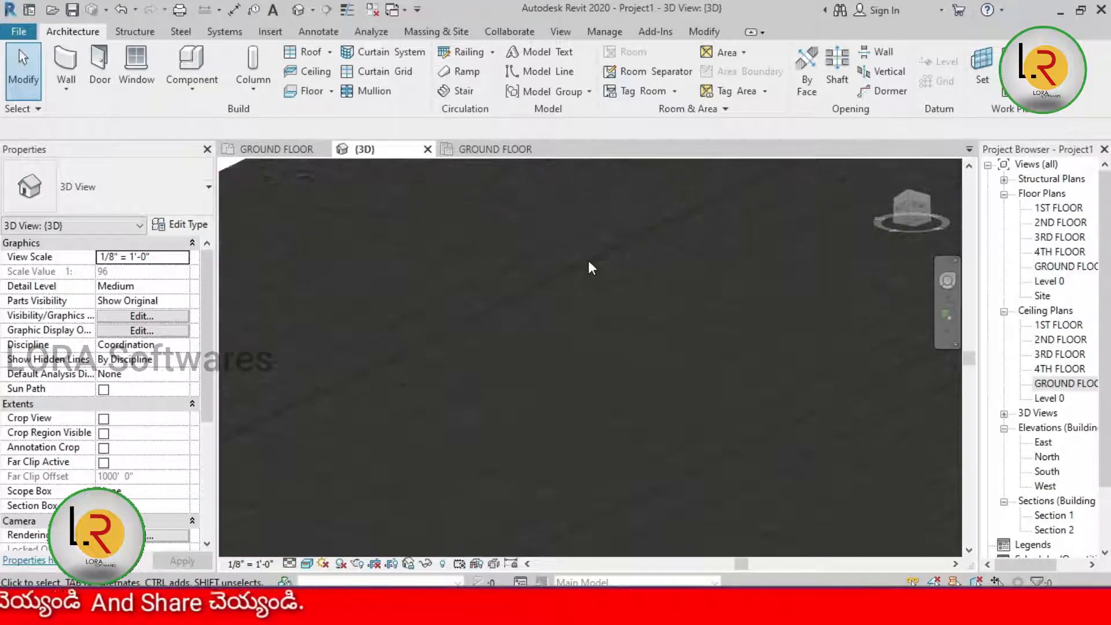
{"action": "scroll", "coordinate": [588, 258], "scroll_direction": "down", "scroll_amount": 5}
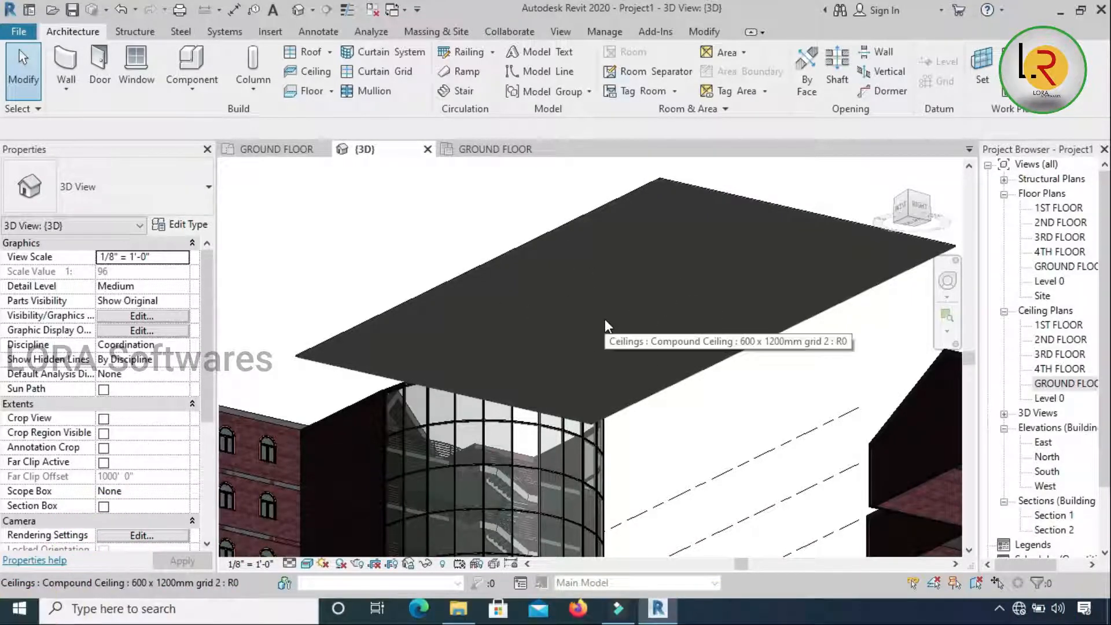
- Assign Parking Stripe as the material of the freestanding ceiling's Finish 2 [5] layer and apply the type changes
{"action": "left_click", "coordinate": [578, 218]}
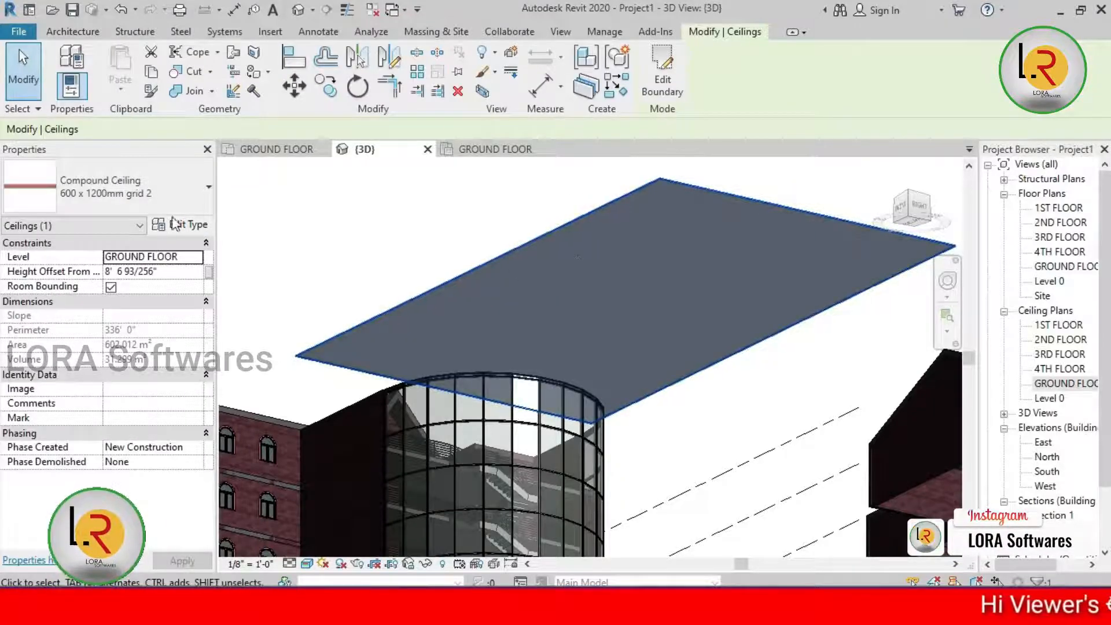
{"action": "left_click", "coordinate": [192, 227]}
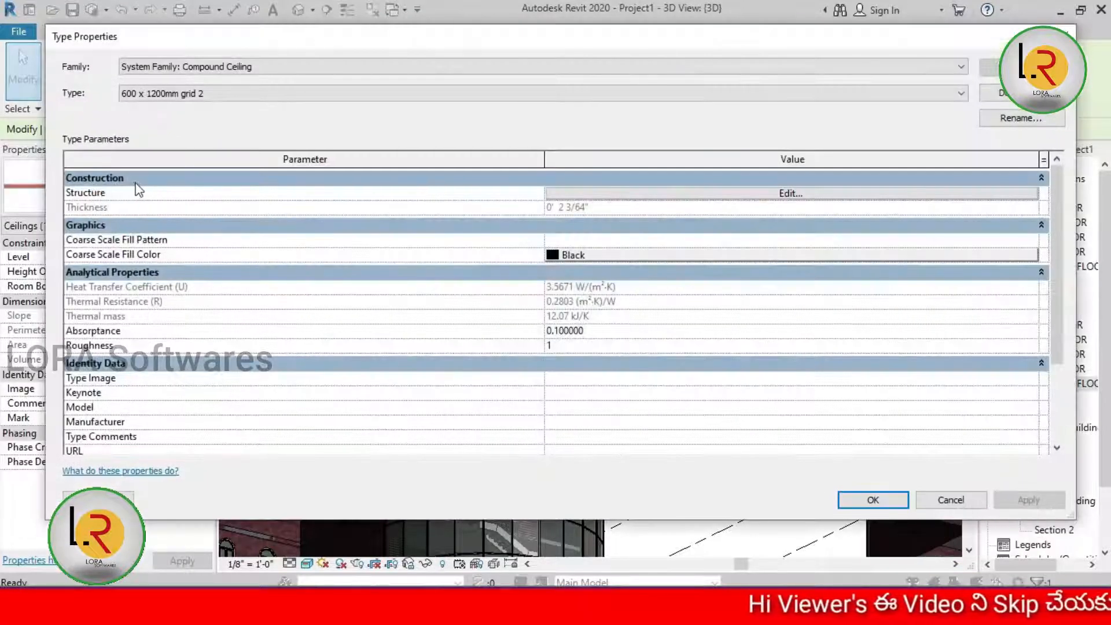
{"action": "left_click", "coordinate": [782, 194]}
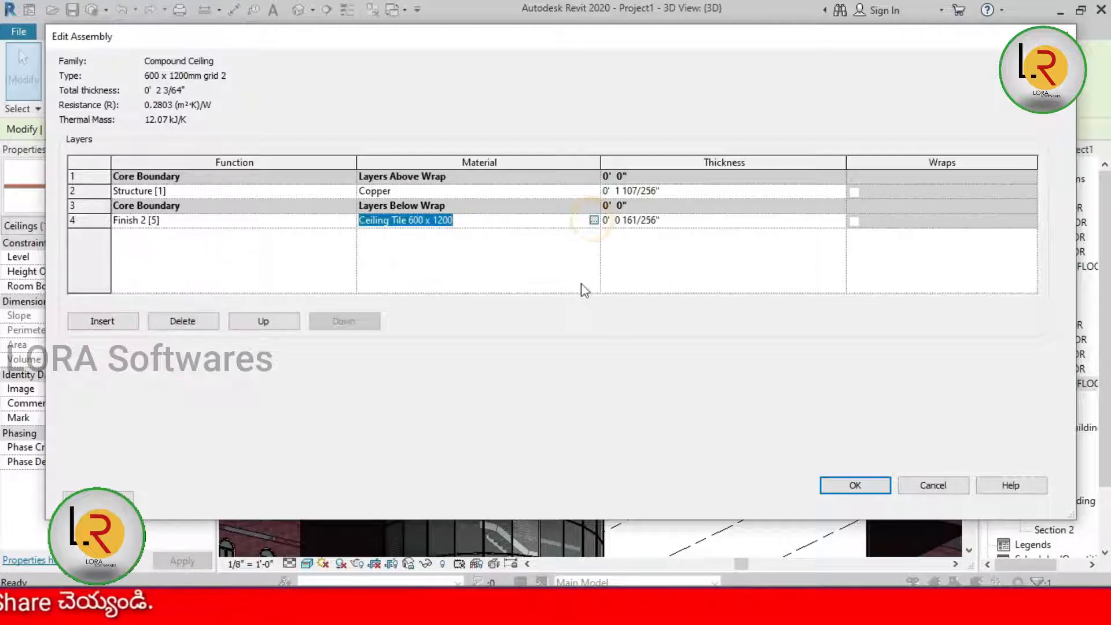
{"action": "scroll", "coordinate": [303, 275], "scroll_direction": "down", "scroll_amount": 15}
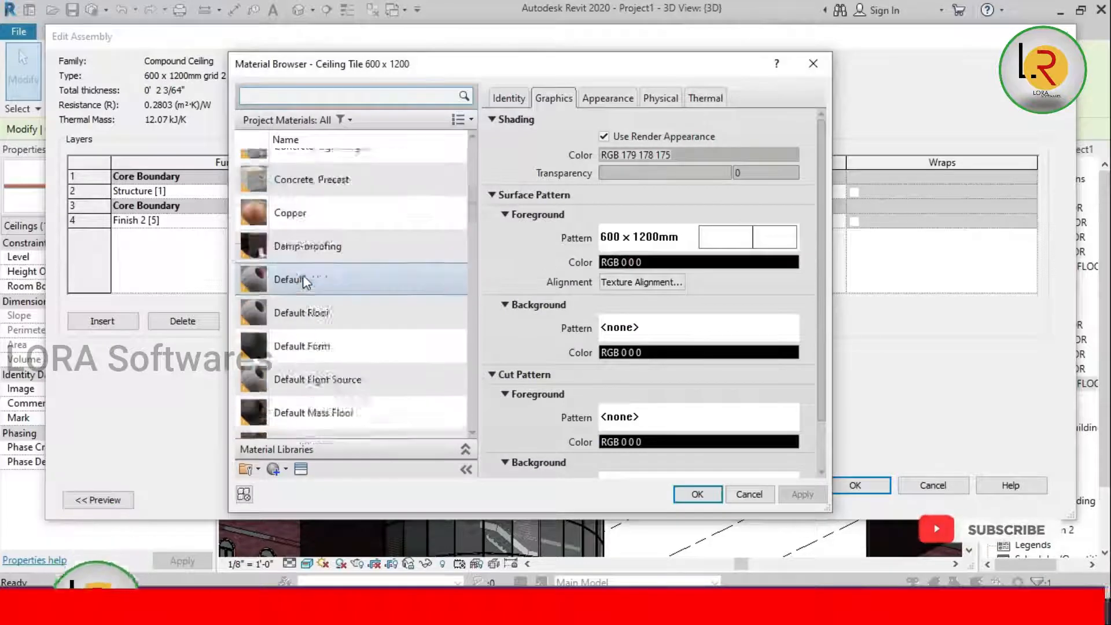
{"action": "scroll", "coordinate": [304, 277], "scroll_direction": "up", "scroll_amount": 3}
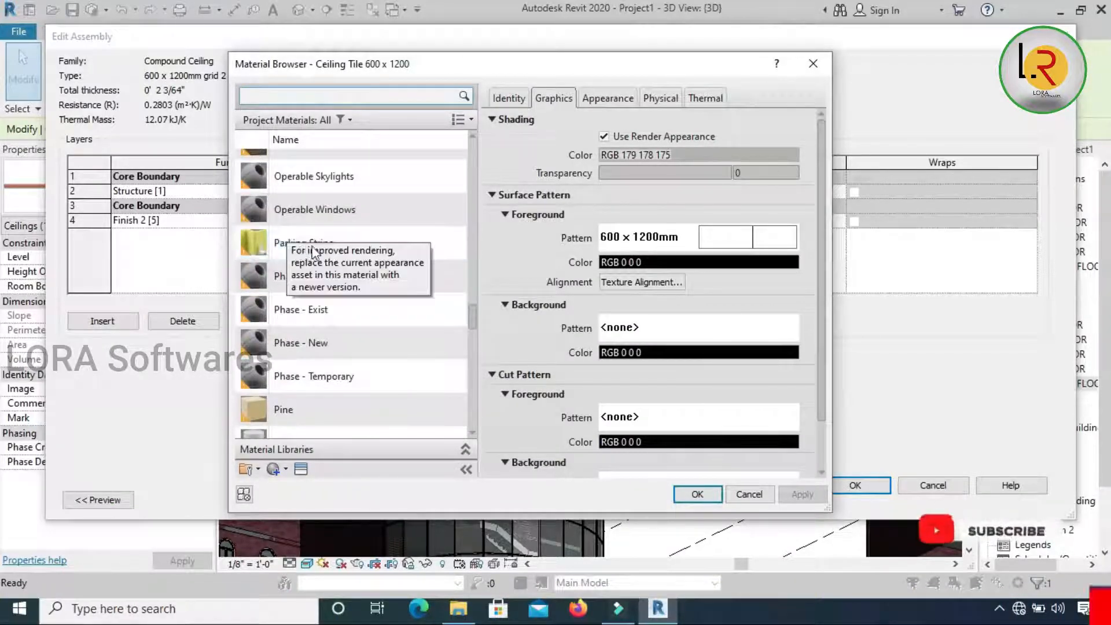
{"action": "left_click", "coordinate": [341, 238]}
{"action": "left_click", "coordinate": [699, 494]}
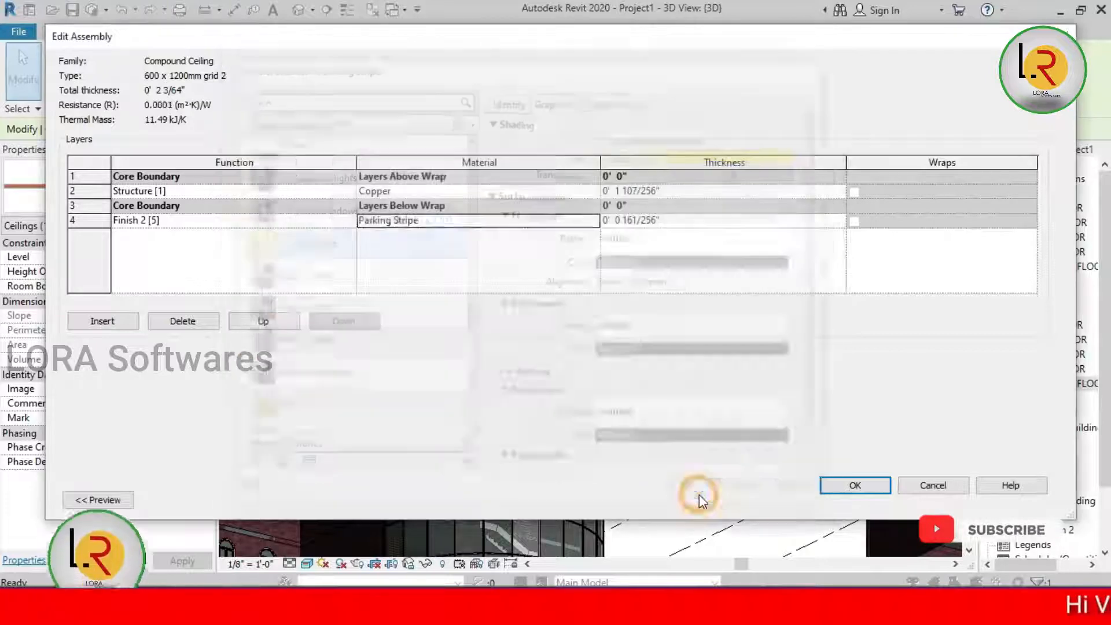
{"action": "left_click", "coordinate": [858, 489]}
{"action": "left_click", "coordinate": [868, 499]}
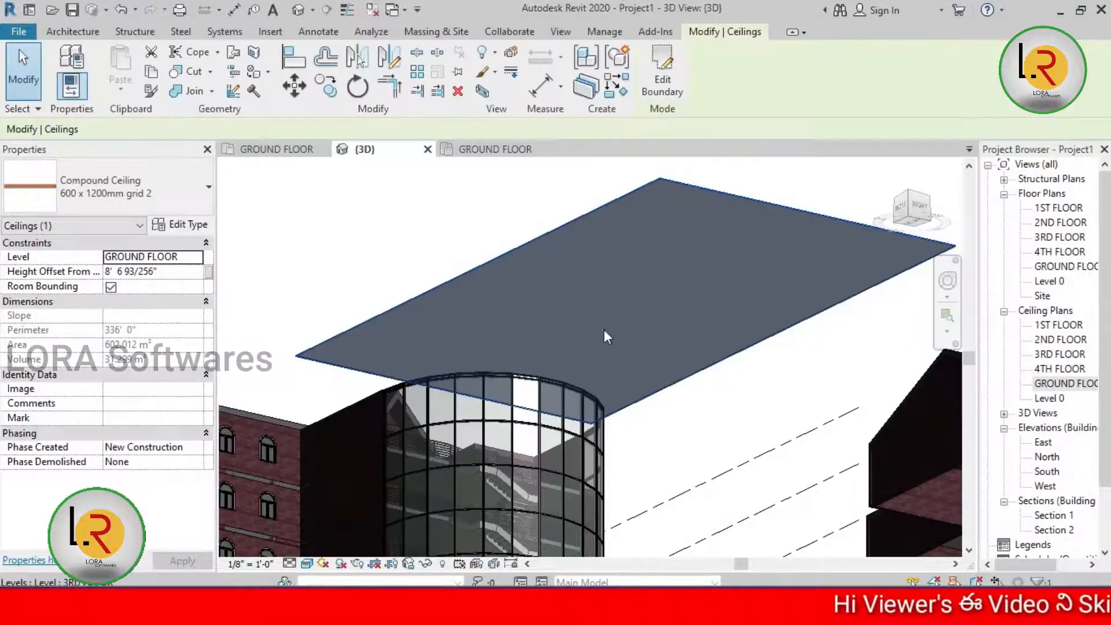
{"action": "left_click", "coordinate": [428, 226]}
- Examine the freestanding ceiling's finish from beneath, from above and along its edges in the 3D view
{"action": "scroll", "coordinate": [605, 279], "scroll_direction": "down", "scroll_amount": 2}
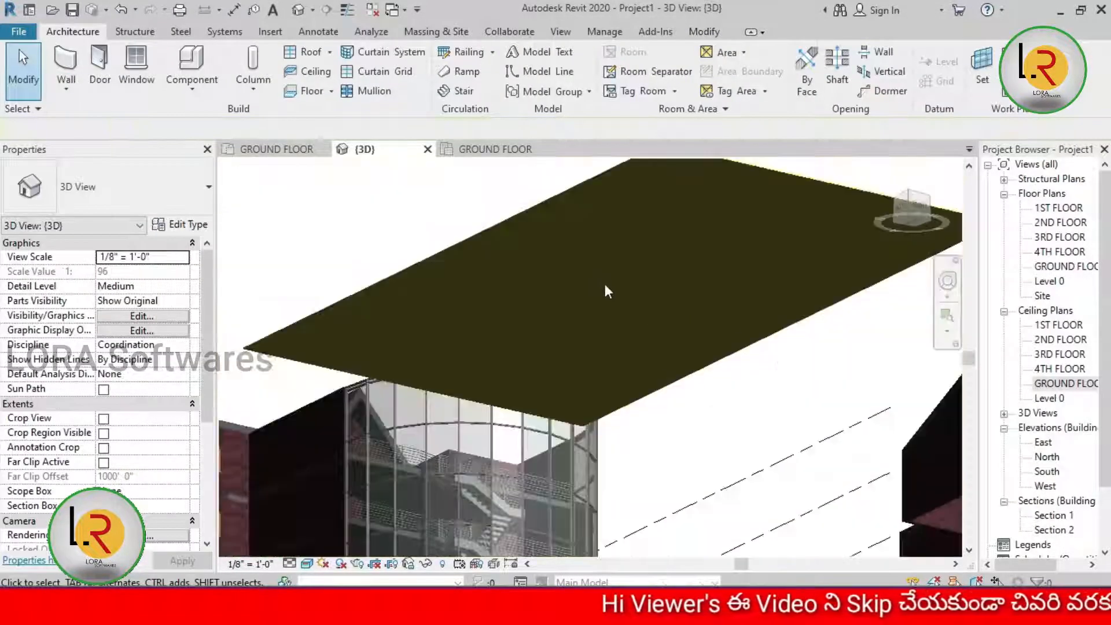
{"action": "middle_click_drag", "start_coordinate": [599, 291], "coordinate": [625, 283], "text": "shift"}
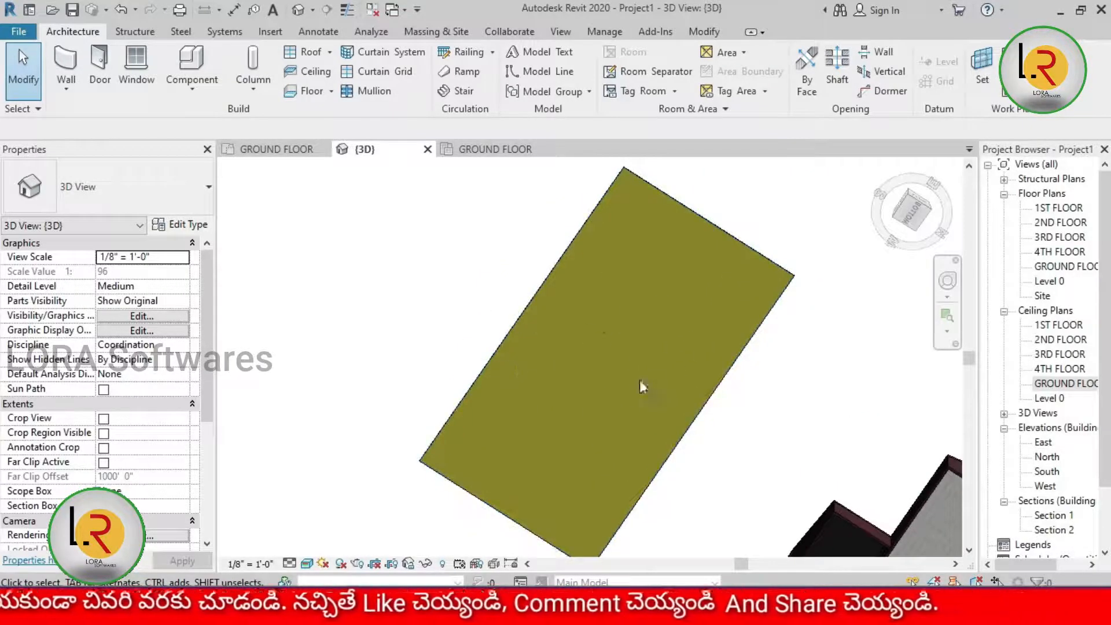
{"action": "middle_click_drag", "start_coordinate": [612, 268], "coordinate": [619, 218]}
{"action": "scroll", "coordinate": [617, 468], "scroll_direction": "up", "scroll_amount": 3}
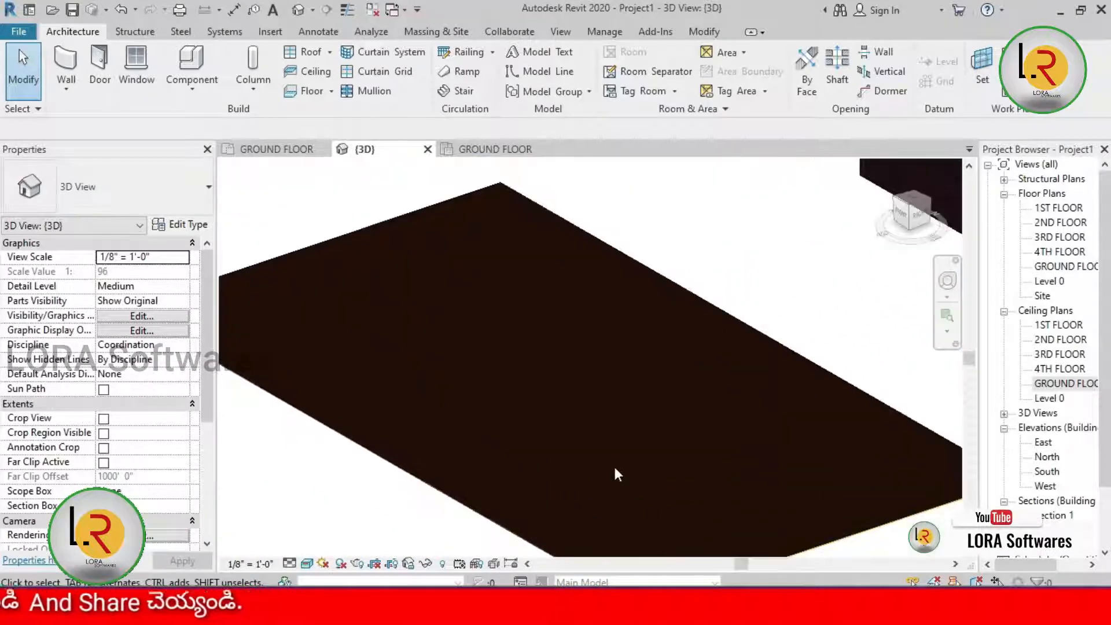
{"action": "scroll", "coordinate": [615, 428], "scroll_direction": "down", "scroll_amount": 3}
{"action": "middle_click_drag", "start_coordinate": [598, 449], "coordinate": [637, 307], "text": "shift"}
{"action": "scroll", "coordinate": [636, 309], "scroll_direction": "up", "scroll_amount": 2}
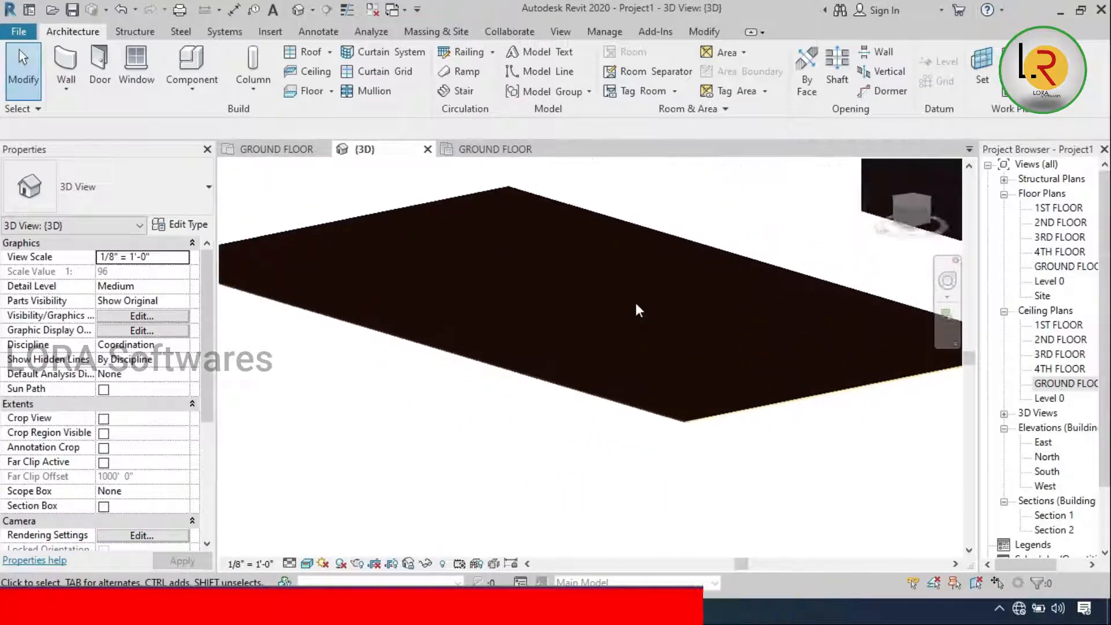
{"action": "scroll", "coordinate": [636, 306], "scroll_direction": "up", "scroll_amount": 1}
- Set the thickness of the freestanding ceiling's Finish 2 [5] layer to 0' 1 161/256" and apply the type changes
{"action": "left_click", "coordinate": [744, 452]}
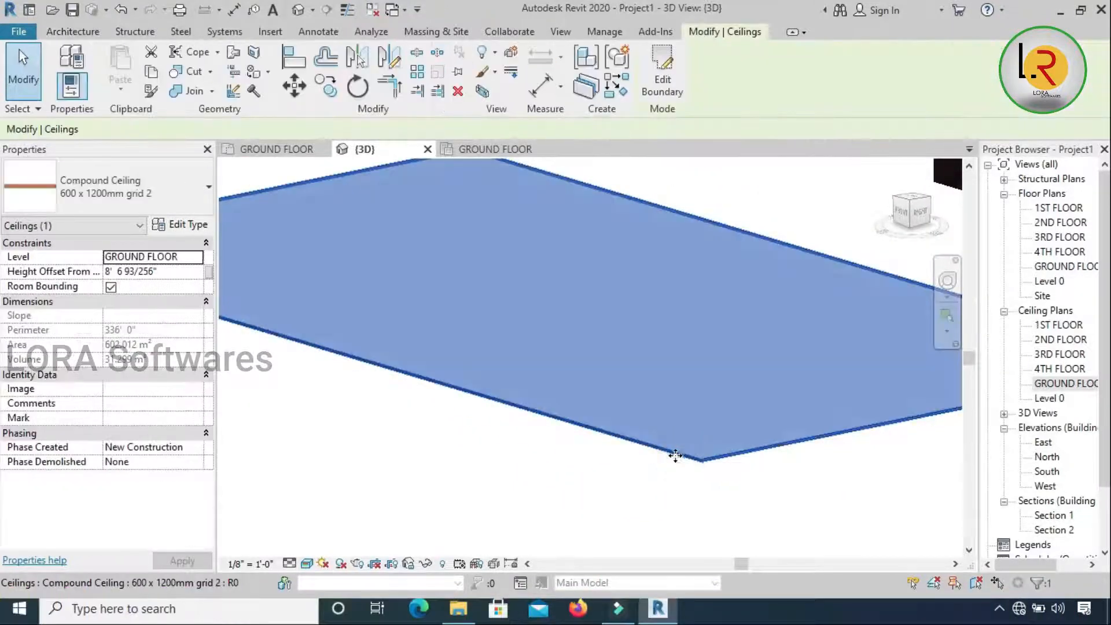
{"action": "left_click", "coordinate": [186, 226]}
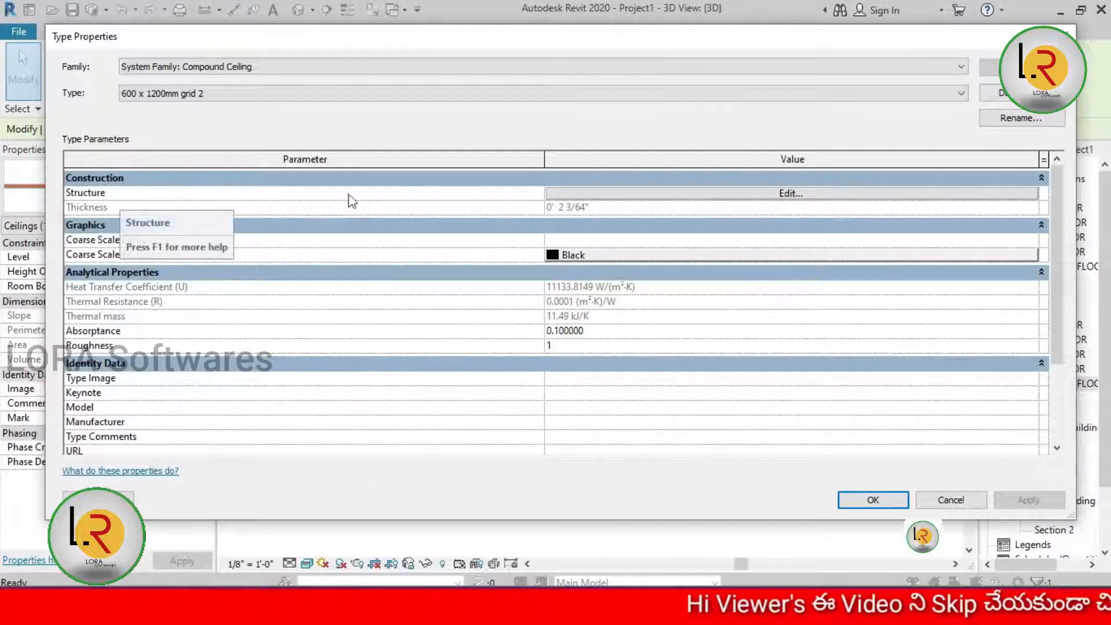
{"action": "left_click", "coordinate": [708, 195]}
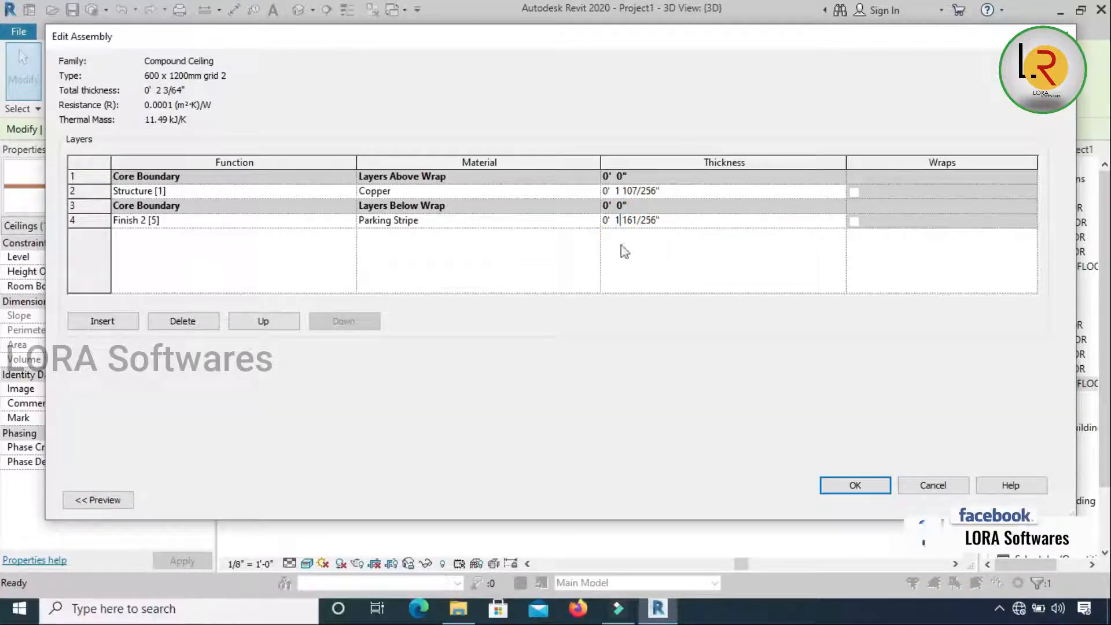
{"action": "left_click", "coordinate": [852, 489]}
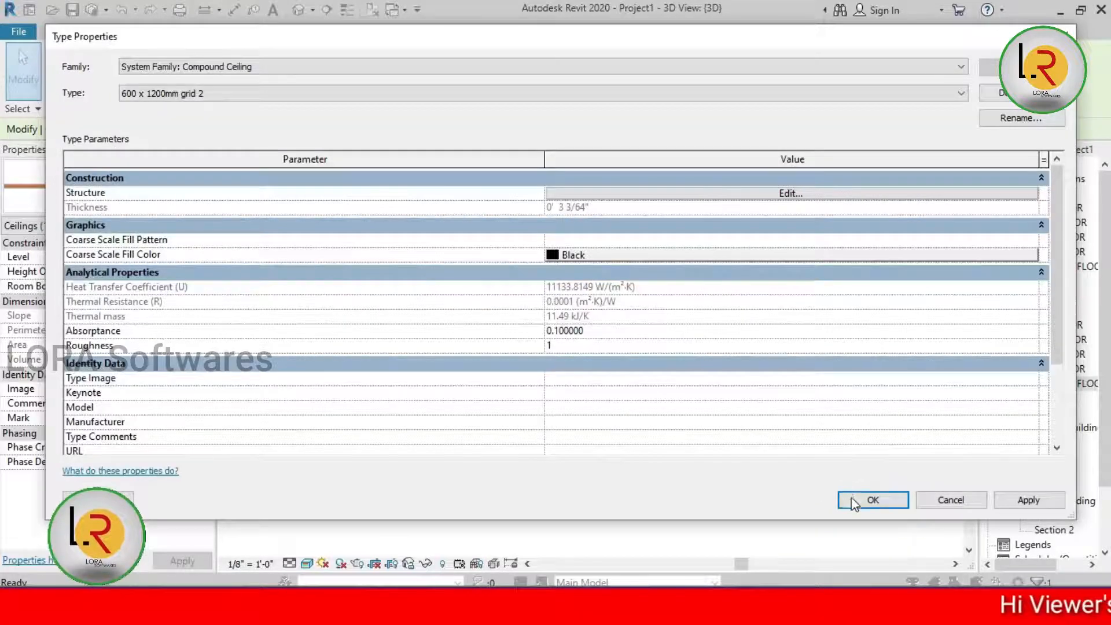
{"action": "left_click", "coordinate": [857, 497]}
{"action": "left_click", "coordinate": [651, 493]}
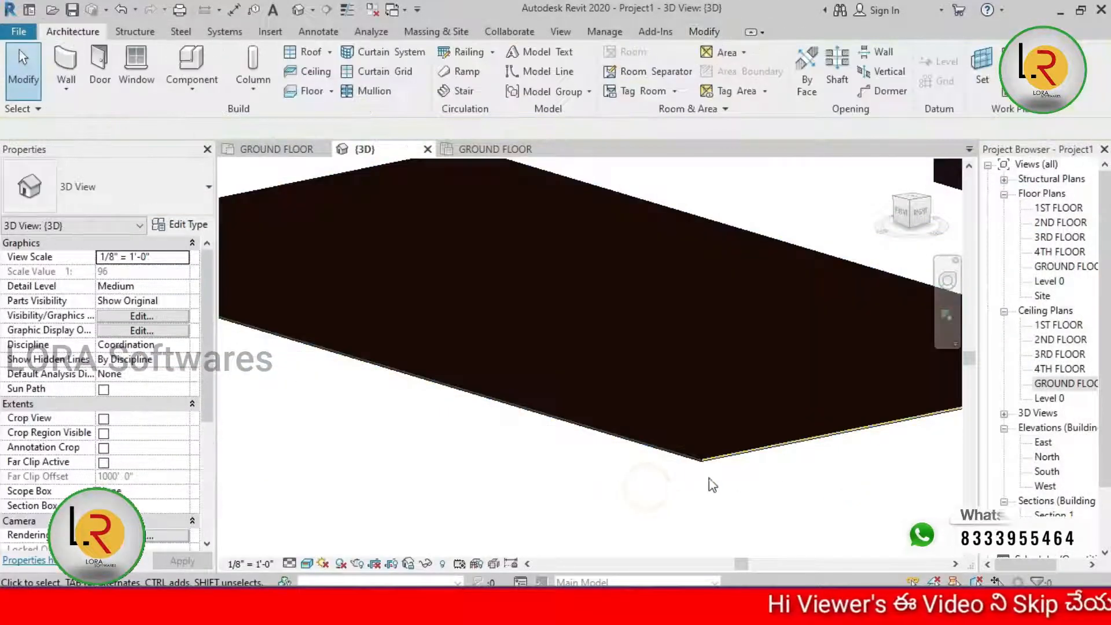
- Inspect the freestanding ceiling's edge thickness at its near corner, and select the ceiling
{"action": "scroll", "coordinate": [700, 462], "scroll_direction": "up", "scroll_amount": 3}
{"action": "scroll", "coordinate": [717, 443], "scroll_direction": "up", "scroll_amount": 2}
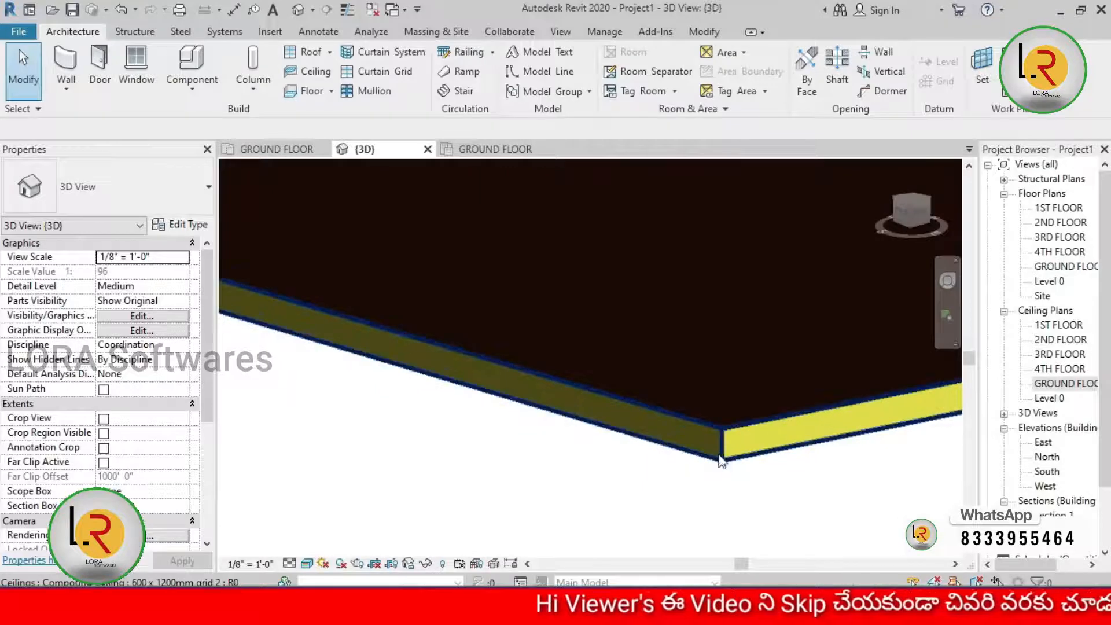
{"action": "scroll", "coordinate": [720, 466], "scroll_direction": "down", "scroll_amount": 2}
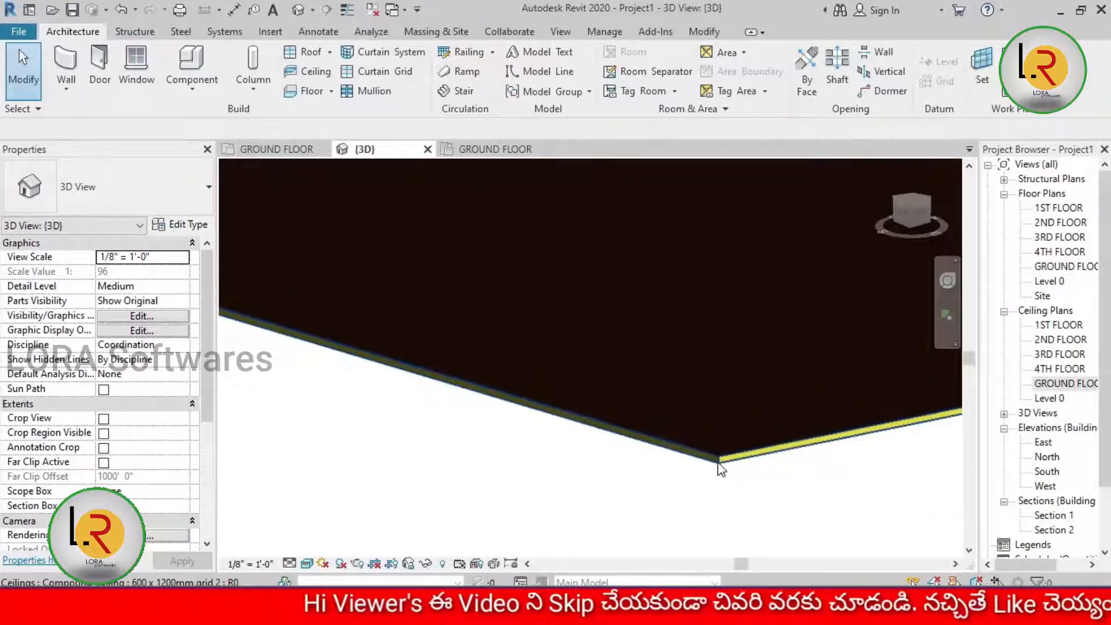
{"action": "left_click", "coordinate": [717, 461]}
{"action": "scroll", "coordinate": [718, 461], "scroll_direction": "down", "scroll_amount": 2}
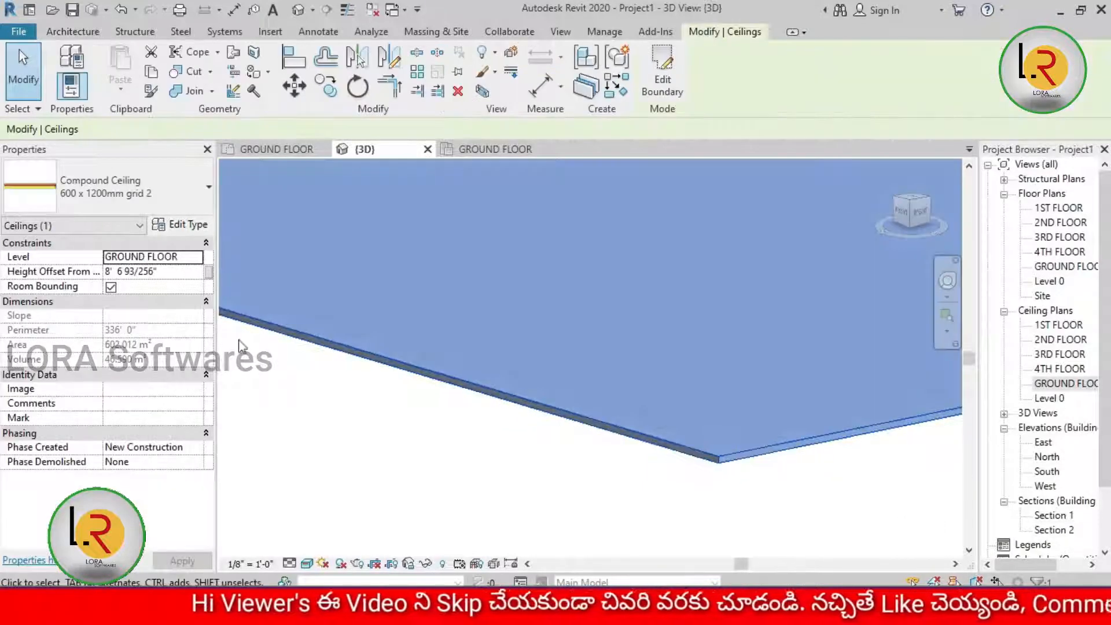
- Set the thickness of the freestanding ceiling's Finish 2 [5] layer to 1' 1 161/256" and apply the type changes
{"action": "left_click", "coordinate": [184, 225]}
{"action": "left_click", "coordinate": [786, 196]}
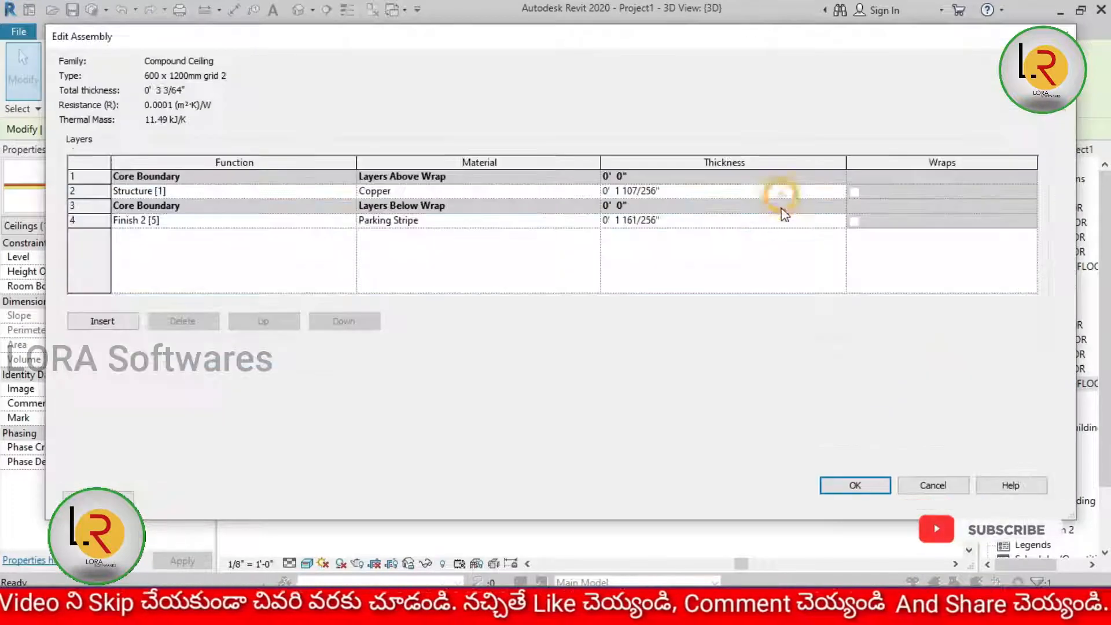
{"action": "left_click", "coordinate": [617, 220]}
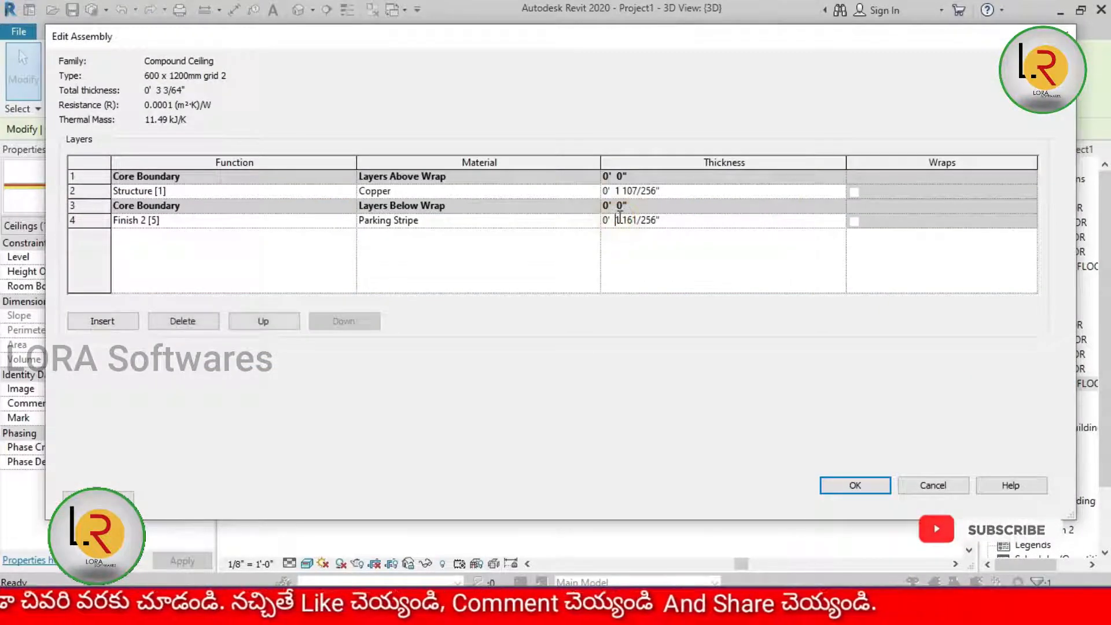
{"action": "type", "text": "1"}
{"action": "left_click", "coordinate": [854, 486]}
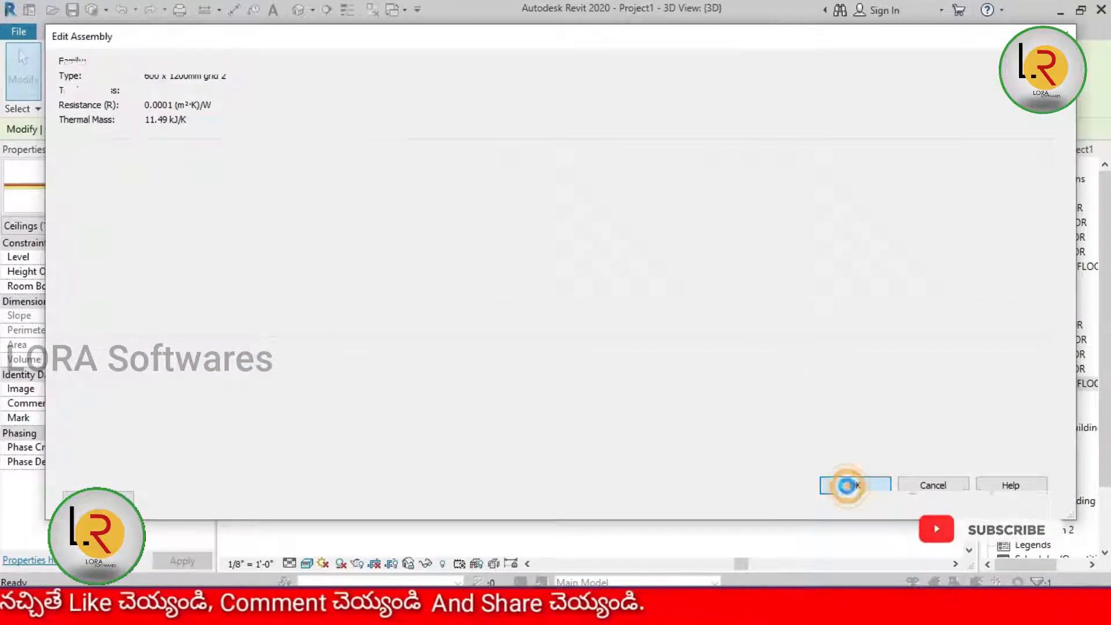
{"action": "left_click", "coordinate": [849, 497]}
{"action": "left_click", "coordinate": [731, 481]}
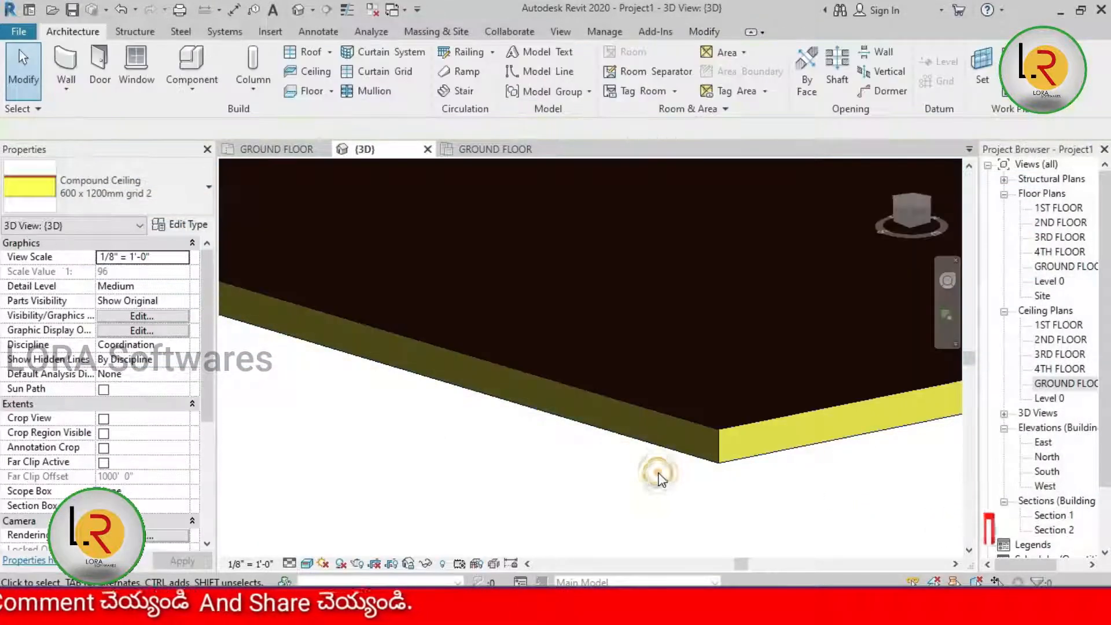
- Examine the freestanding ceiling as a whole and its edge thickness at the near corner in 3D
{"action": "scroll", "coordinate": [672, 467], "scroll_direction": "down", "scroll_amount": 5}
{"action": "scroll", "coordinate": [710, 426], "scroll_direction": "up", "scroll_amount": 6}
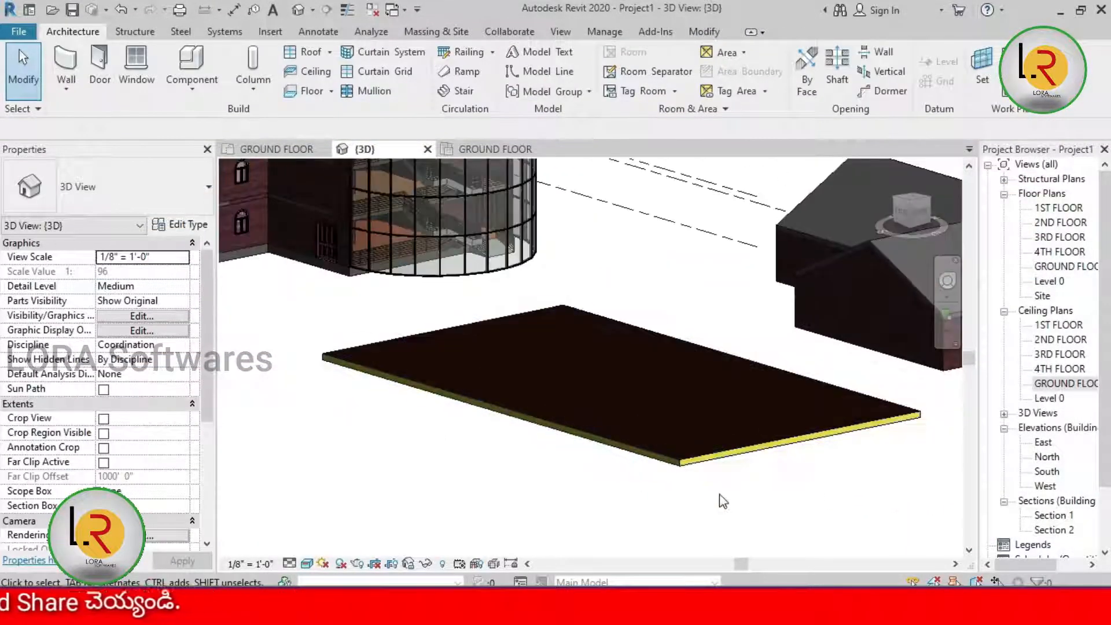
{"action": "scroll", "coordinate": [666, 417], "scroll_direction": "up", "scroll_amount": 3}
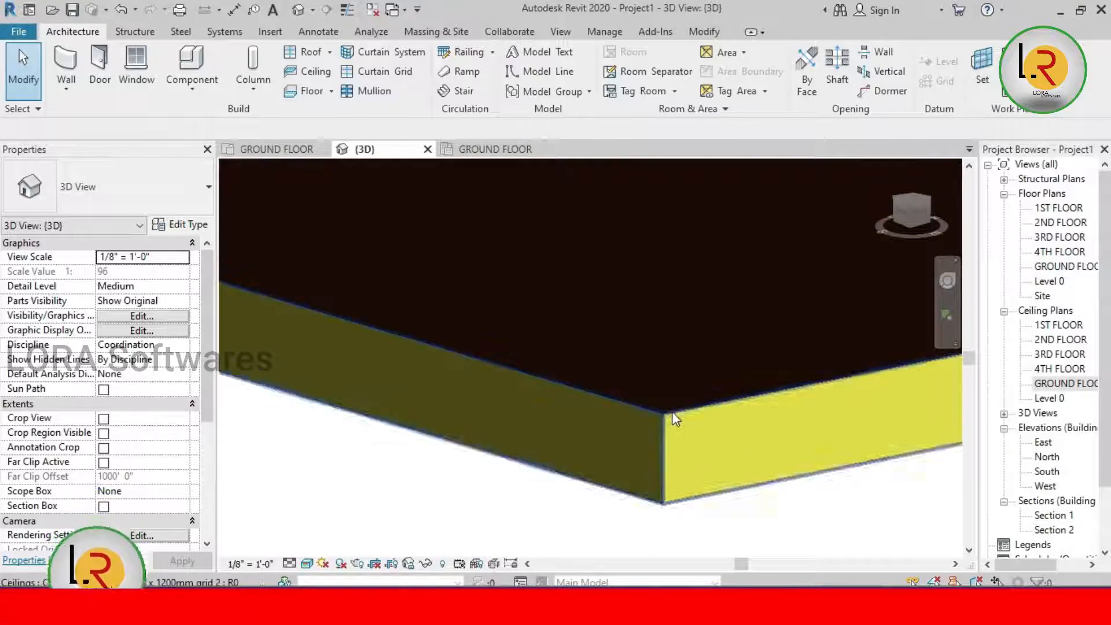
- Delete the gable-end wall of the small house beside the freestanding ceiling to expose the ceiling inside
{"action": "scroll", "coordinate": [687, 463], "scroll_direction": "down", "scroll_amount": 8}
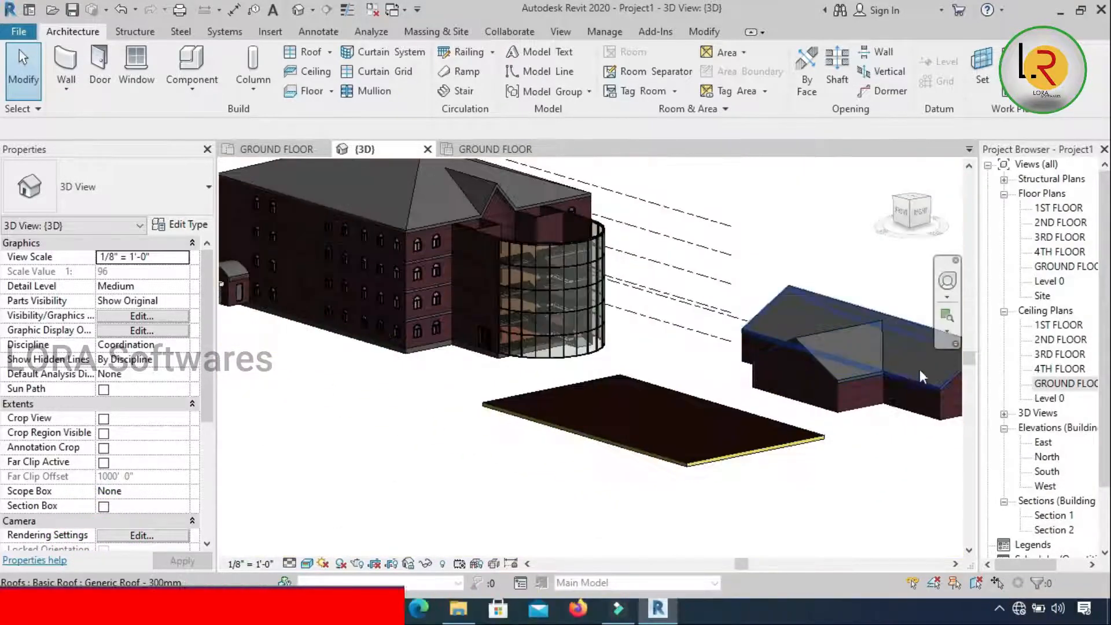
{"action": "scroll", "coordinate": [667, 465], "scroll_direction": "up", "scroll_amount": 5}
{"action": "middle_click_drag", "start_coordinate": [667, 465], "coordinate": [403, 388]}
{"action": "left_click", "coordinate": [789, 437]}
{"action": "key", "text": "Delete"}
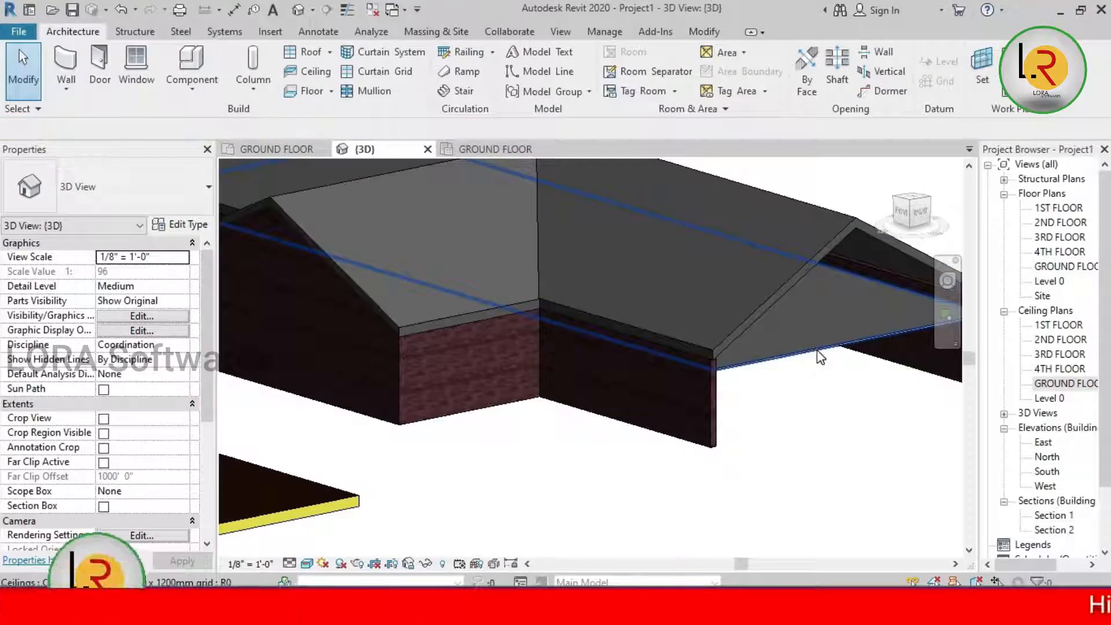
- Compare the freestanding ceiling's type and properties with those of the small house's ceiling, and review both around the site in 3D
{"action": "middle_click_drag", "start_coordinate": [299, 489], "coordinate": [379, 456]}
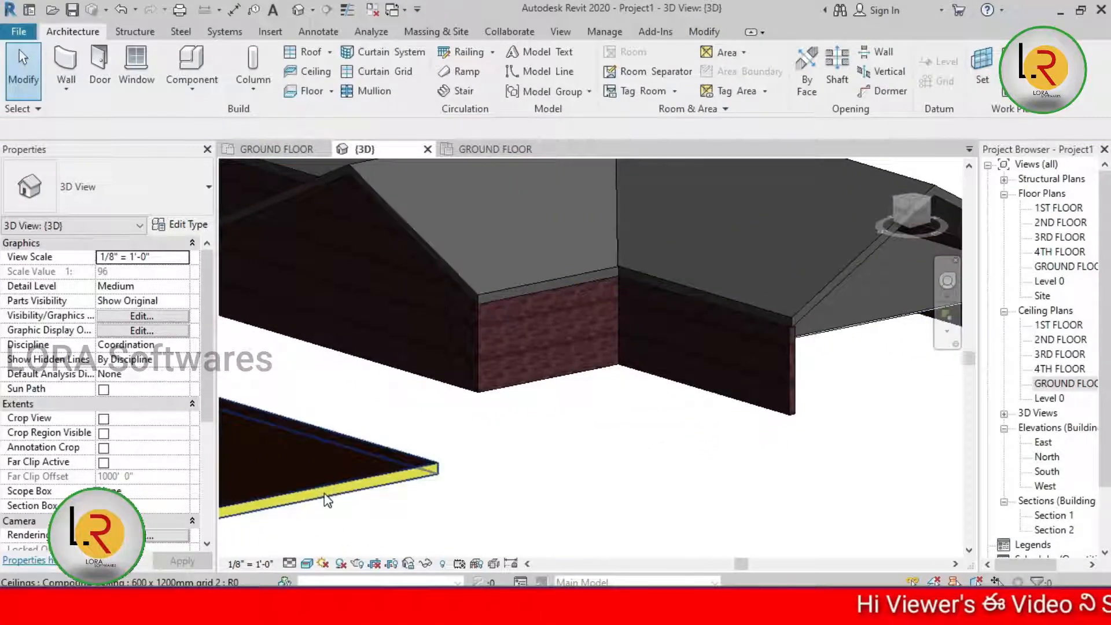
{"action": "scroll", "coordinate": [577, 448], "scroll_direction": "down", "scroll_amount": 1}
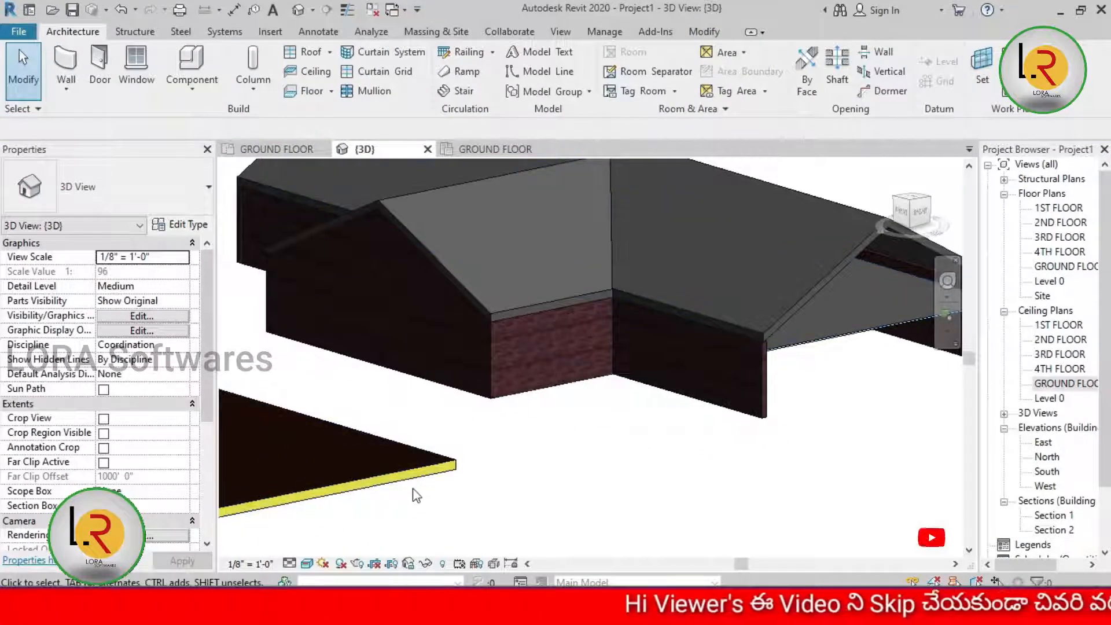
{"action": "left_click", "coordinate": [380, 487]}
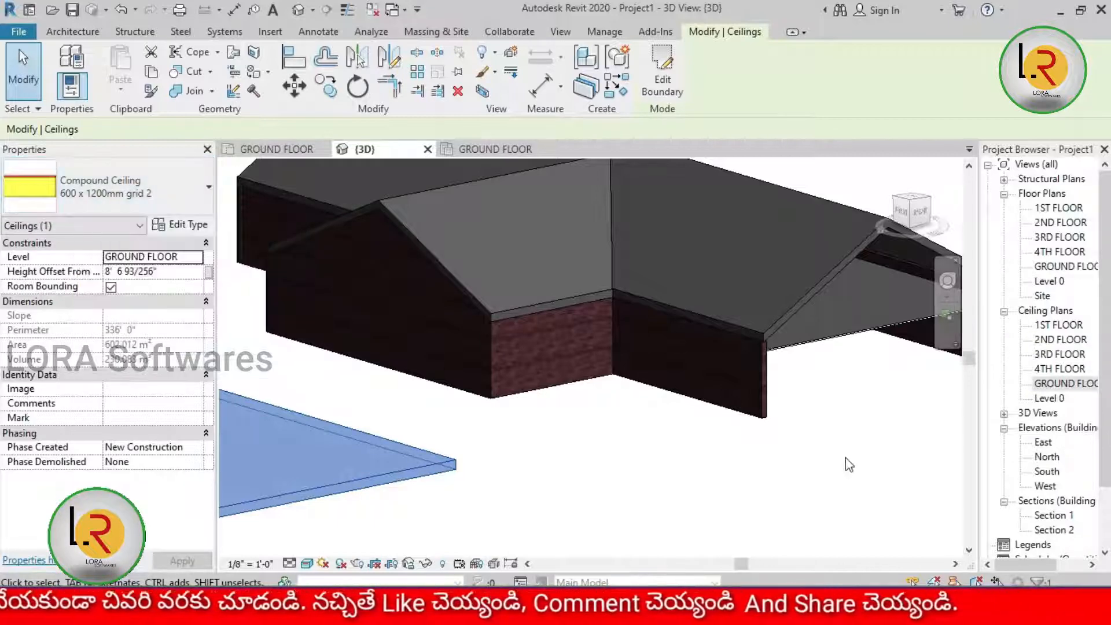
{"action": "left_click", "coordinate": [855, 443]}
{"action": "left_click", "coordinate": [822, 335]}
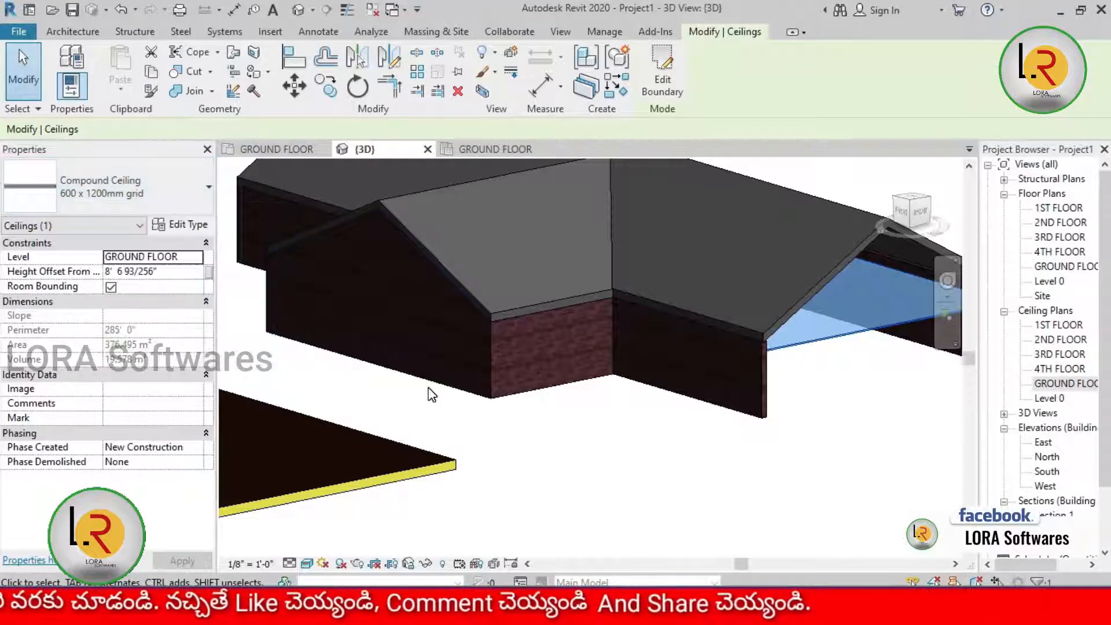
{"action": "left_click", "coordinate": [586, 438]}
{"action": "scroll", "coordinate": [524, 446], "scroll_direction": "down", "scroll_amount": 5}
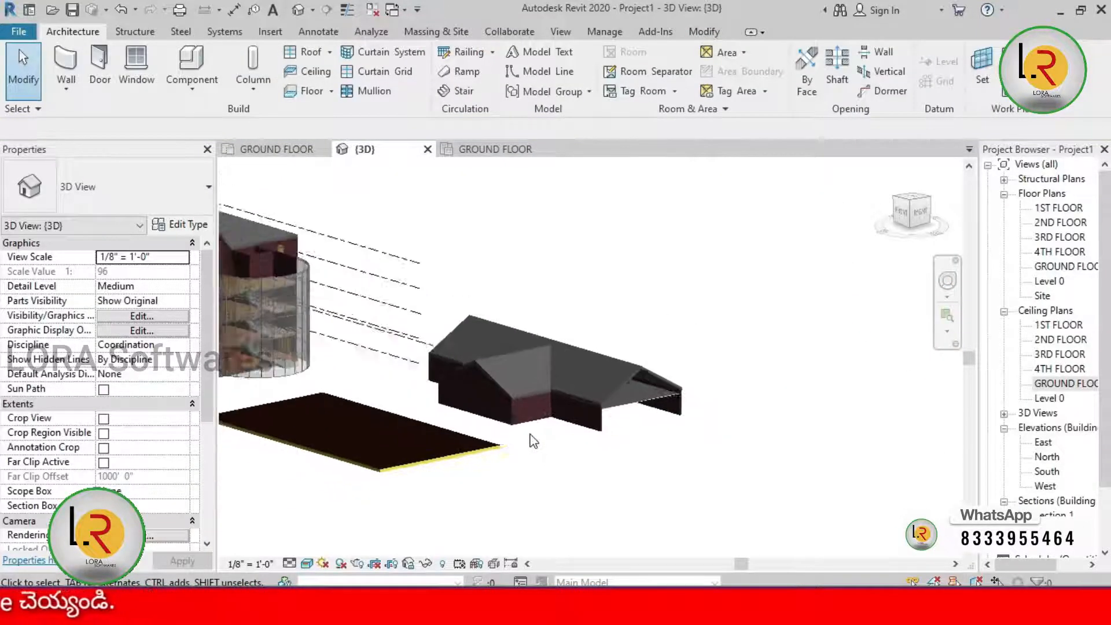
{"action": "scroll", "coordinate": [663, 465], "scroll_direction": "up", "scroll_amount": 3}
{"action": "middle_click_drag", "start_coordinate": [663, 464], "coordinate": [817, 440], "text": "shift"}
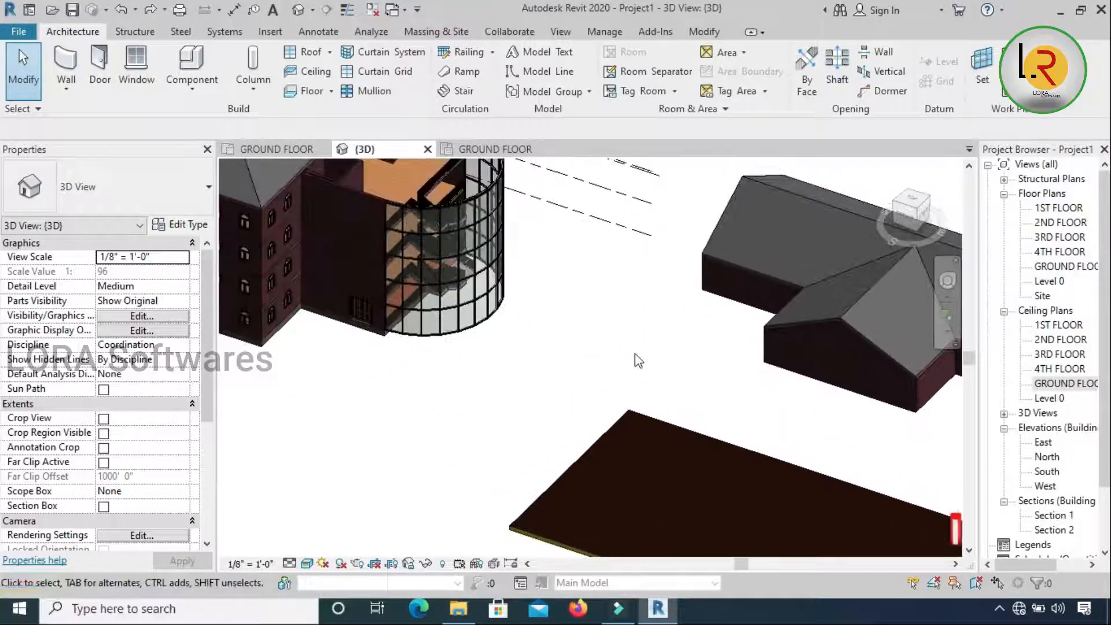
{"action": "middle_click_drag", "start_coordinate": [634, 353], "coordinate": [338, 265], "text": "shift"}
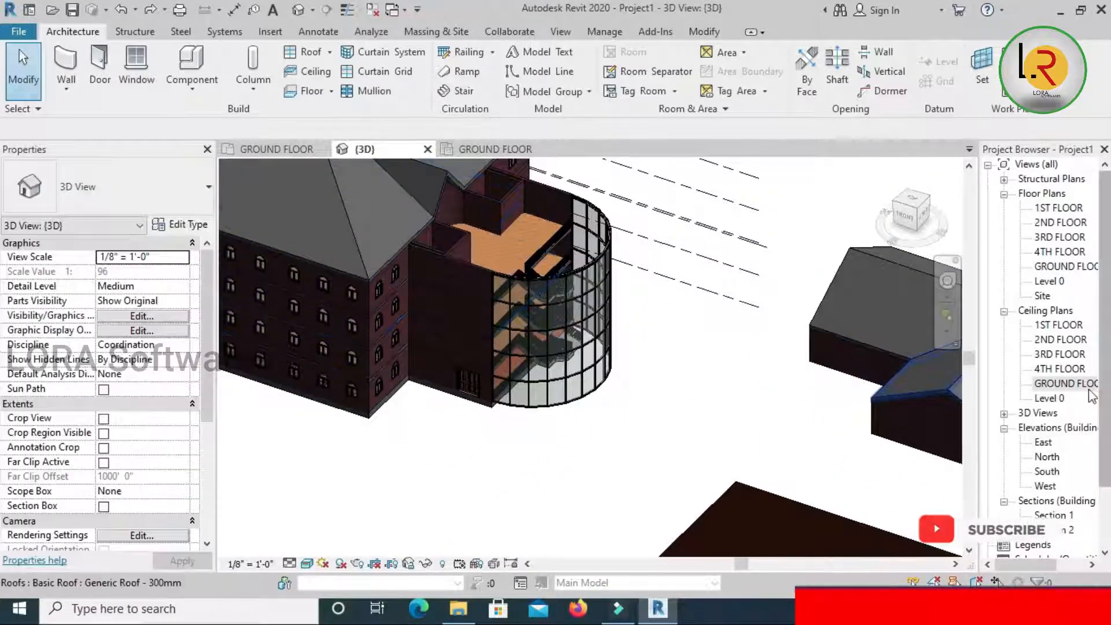
- Open the GROUND FLOOR ceiling plan and place automatic 600 x 1200mm grid ceilings in the northwest block's large room, corner closet and two north rooms
{"action": "double_click", "coordinate": [1066, 387]}
{"action": "middle_click_drag", "start_coordinate": [543, 361], "coordinate": [791, 585]}
{"action": "scroll", "coordinate": [565, 315], "scroll_direction": "up", "scroll_amount": 6}
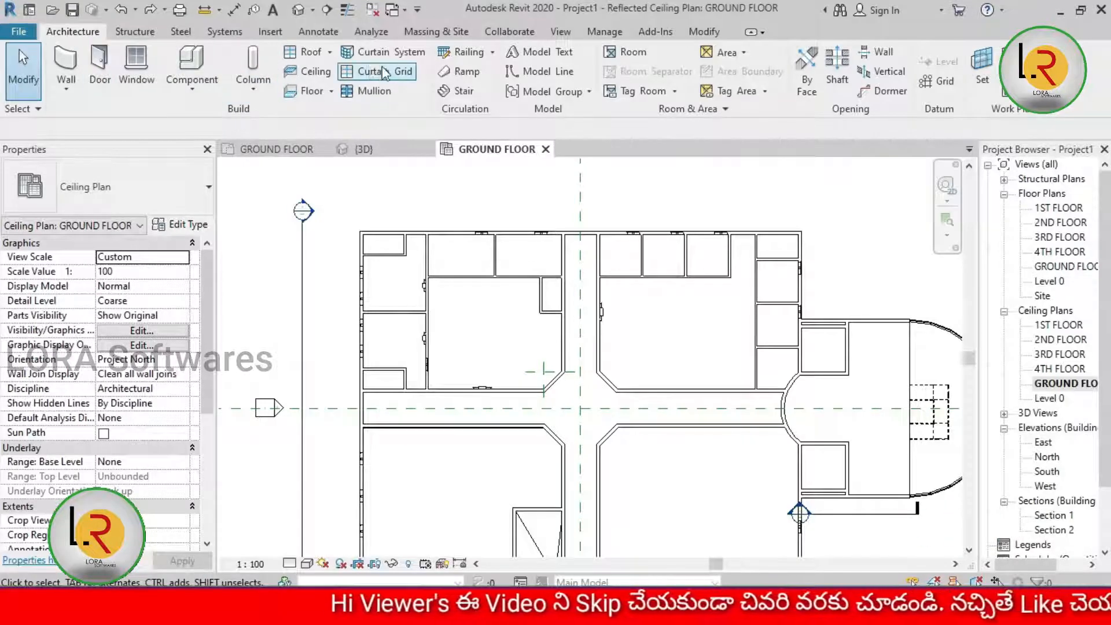
{"action": "left_click", "coordinate": [310, 72]}
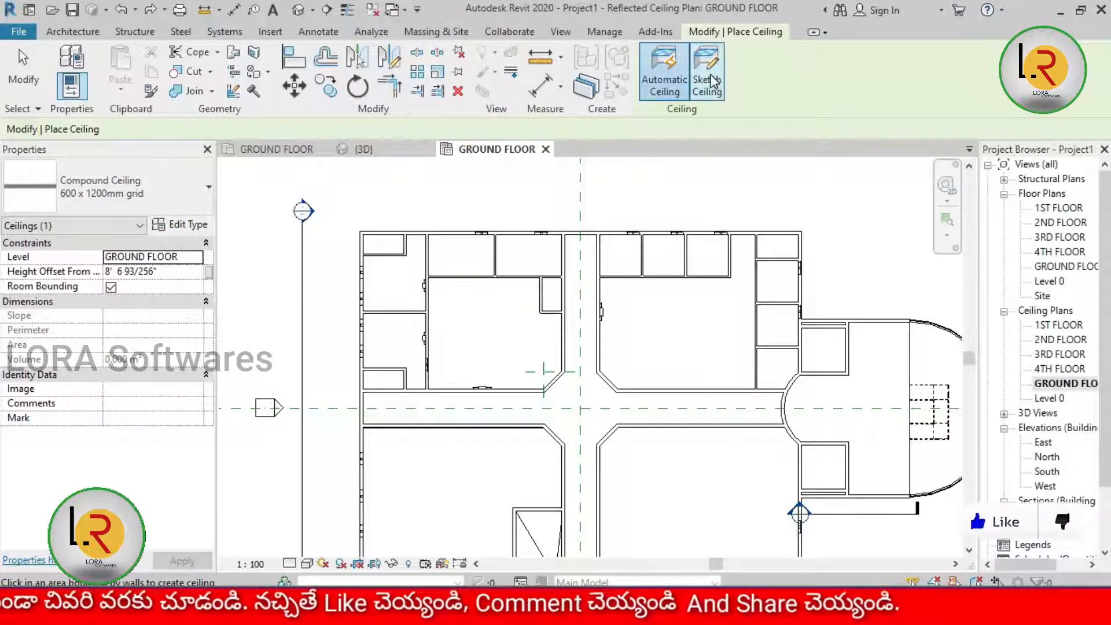
{"action": "scroll", "coordinate": [489, 341], "scroll_direction": "up", "scroll_amount": 3}
{"action": "left_click", "coordinate": [486, 324]}
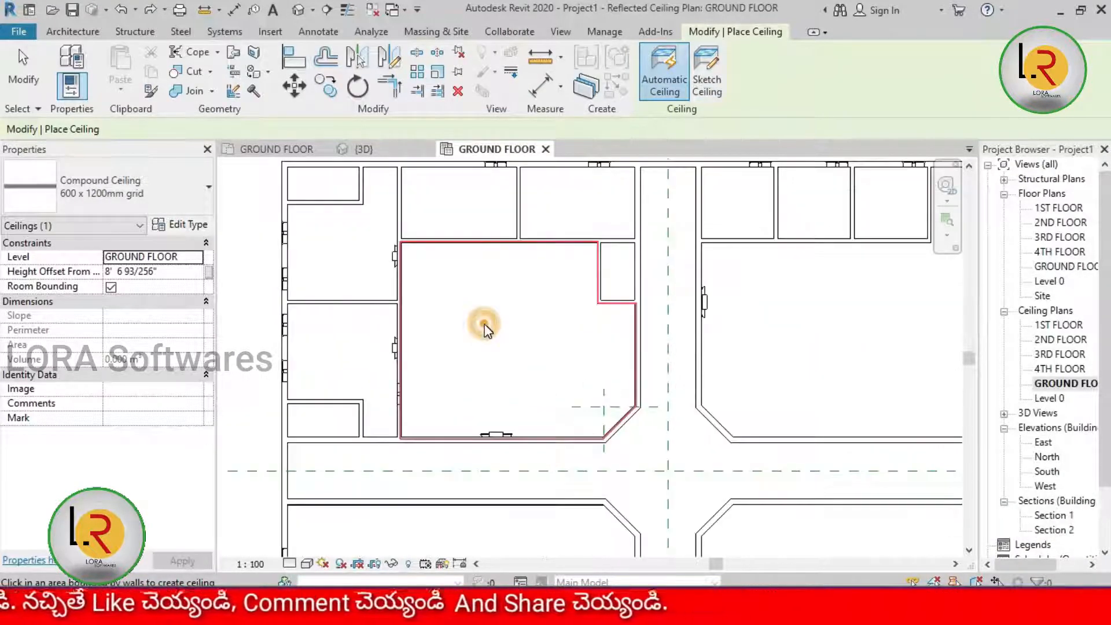
{"action": "middle_click_drag", "start_coordinate": [501, 294], "coordinate": [501, 360]}
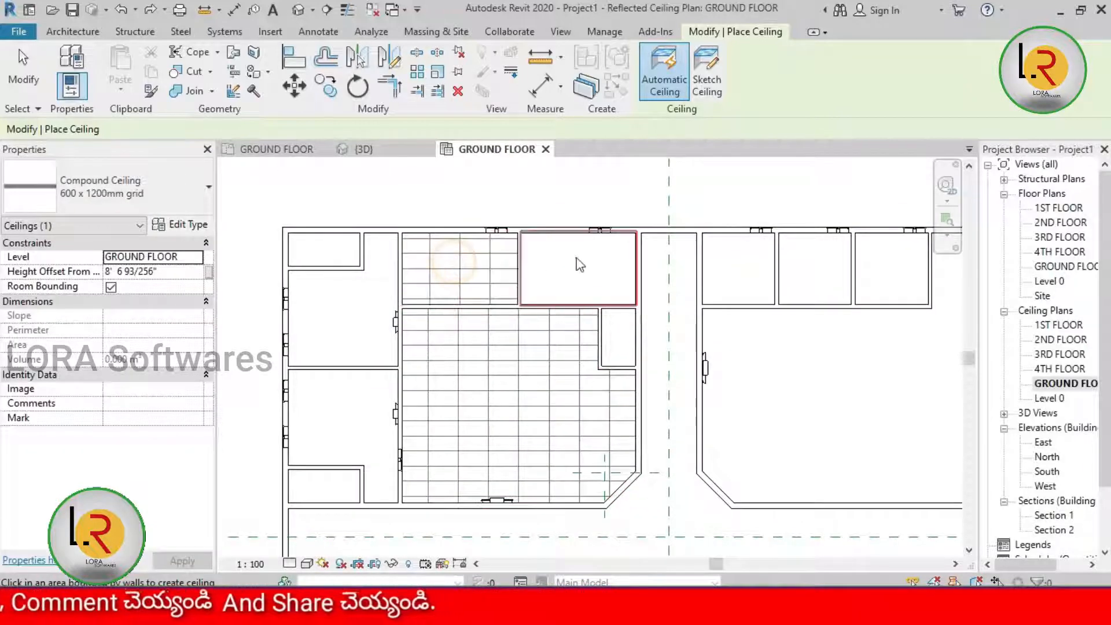
{"action": "left_click", "coordinate": [613, 339]}
- Place automatic 600 x 1200mm grid ceilings in the four rooms along the building's west side, north of the corridor
{"action": "middle_click_drag", "start_coordinate": [363, 345], "coordinate": [476, 323]}
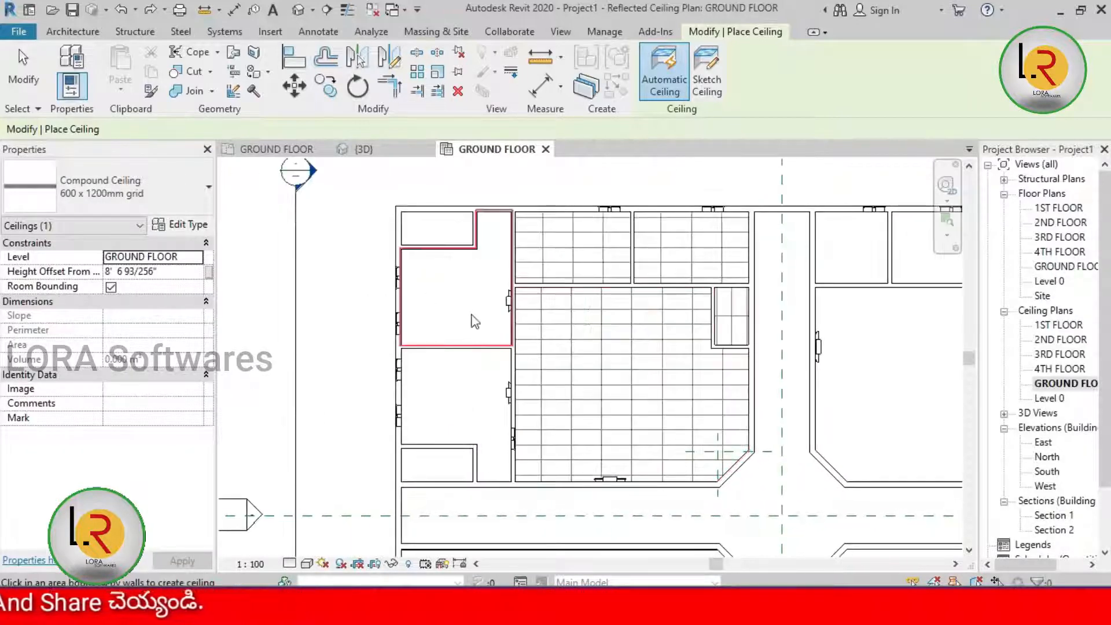
{"action": "middle_click_drag", "start_coordinate": [451, 400], "coordinate": [451, 332]}
{"action": "left_click", "coordinate": [451, 331]}
- Place automatic 600 x 1200mm grid ceilings in the northeast block's large room, three north rooms and four east-side rooms
{"action": "middle_click_drag", "start_coordinate": [707, 352], "coordinate": [367, 497]}
{"action": "left_click", "coordinate": [600, 325]}
{"action": "left_click", "coordinate": [660, 325]}
{"action": "left_click", "coordinate": [780, 371]}
{"action": "middle_click_drag", "start_coordinate": [781, 437], "coordinate": [782, 324]}
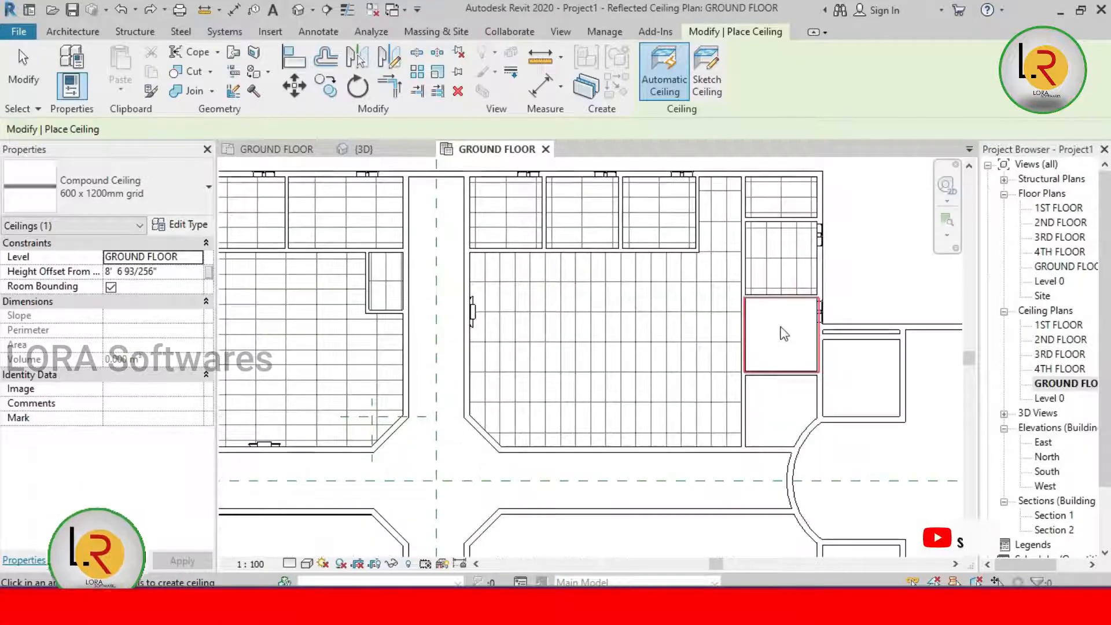
{"action": "left_click", "coordinate": [778, 332]}
{"action": "left_click", "coordinate": [775, 404]}
- Review the placed ceilings across both blocks and delete the ceiling of the large northwest room
{"action": "middle_click_drag", "start_coordinate": [659, 362], "coordinate": [629, 424]}
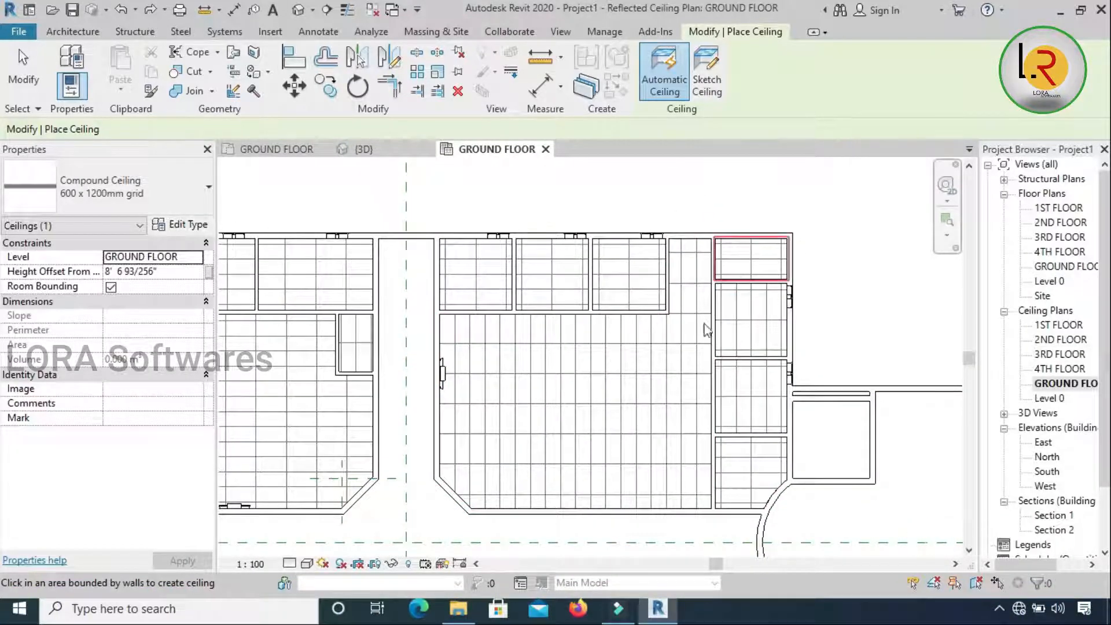
{"action": "middle_click_drag", "start_coordinate": [653, 433], "coordinate": [874, 399]}
{"action": "middle_click_drag", "start_coordinate": [502, 364], "coordinate": [676, 343]}
{"action": "middle_click_drag", "start_coordinate": [734, 362], "coordinate": [652, 390]}
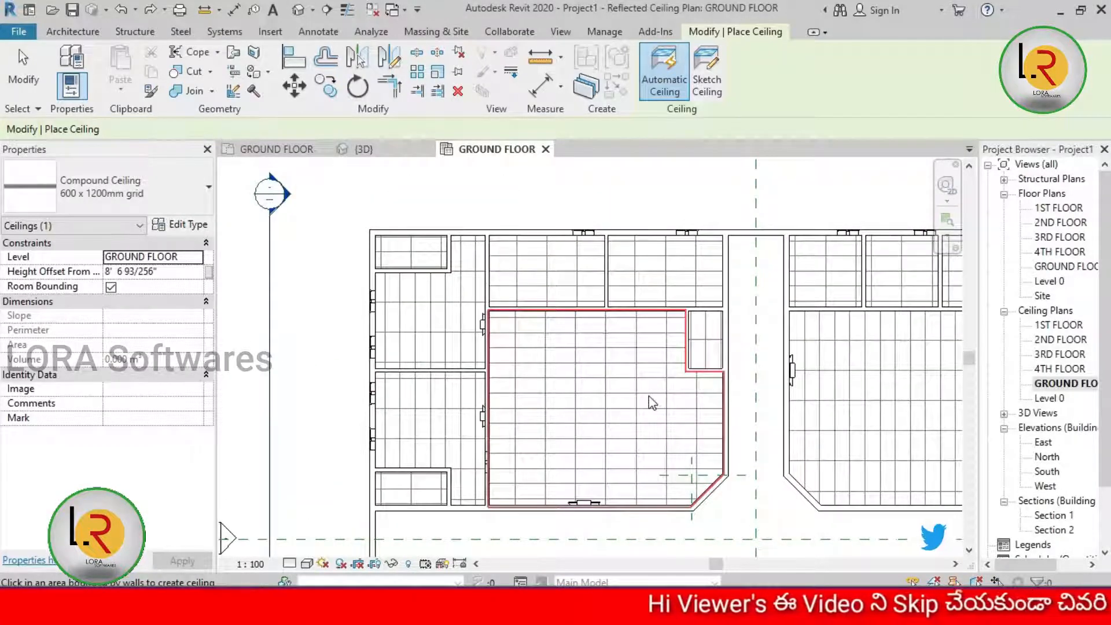
{"action": "middle_click_drag", "start_coordinate": [601, 418], "coordinate": [617, 387]}
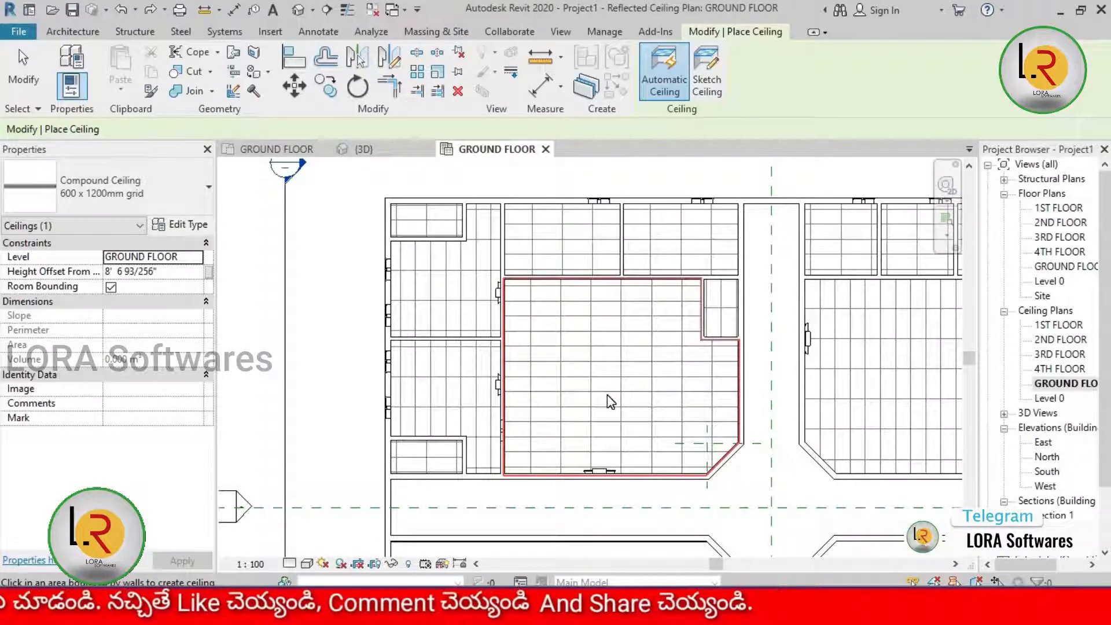
{"action": "key", "text": "Escape"}
{"action": "left_click", "coordinate": [611, 316]}
{"action": "key", "text": "Delete"}
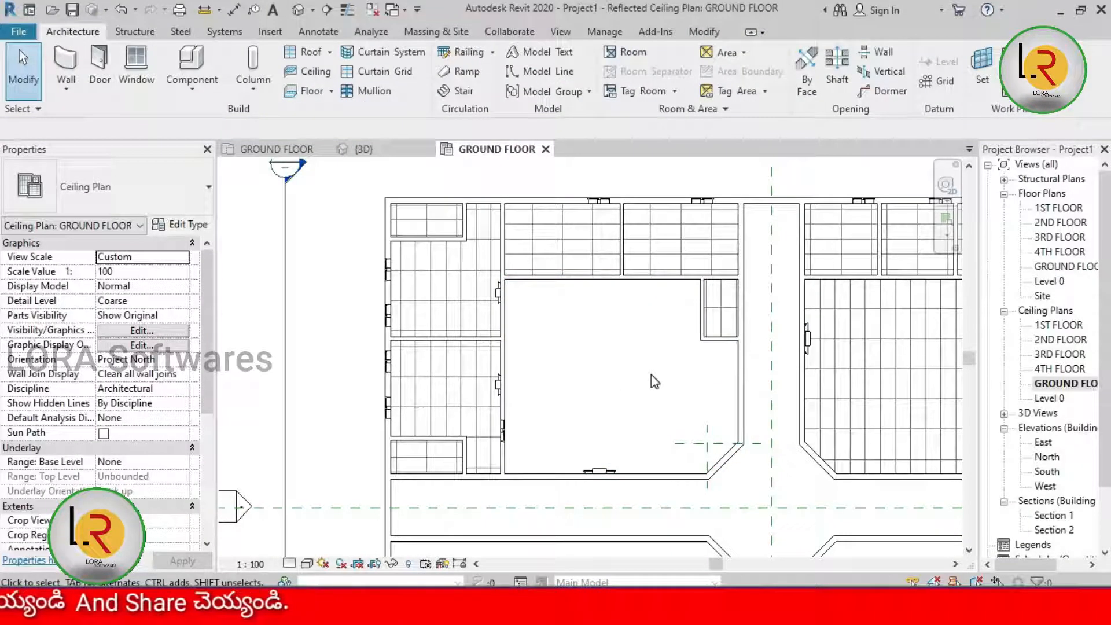
- Start a sketched 600 x 1200mm grid ceiling and trace a closed boundary along the large northwest room's inner walls, including the closet notch and angled corner
{"action": "middle_click_drag", "start_coordinate": [655, 381], "coordinate": [572, 373]}
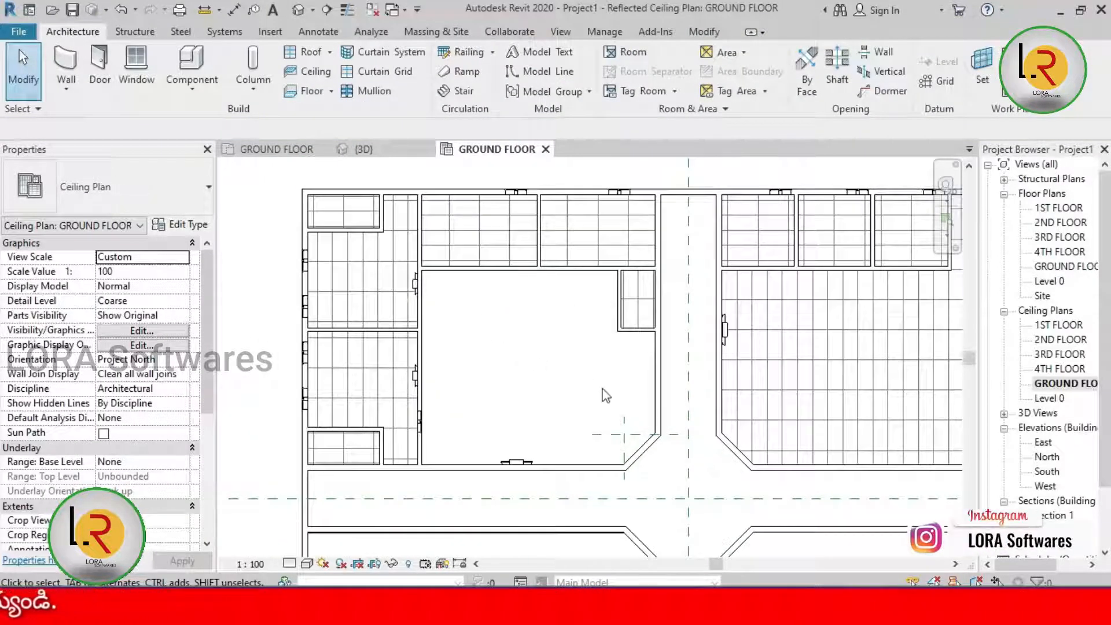
{"action": "middle_click_drag", "start_coordinate": [556, 305], "coordinate": [527, 300]}
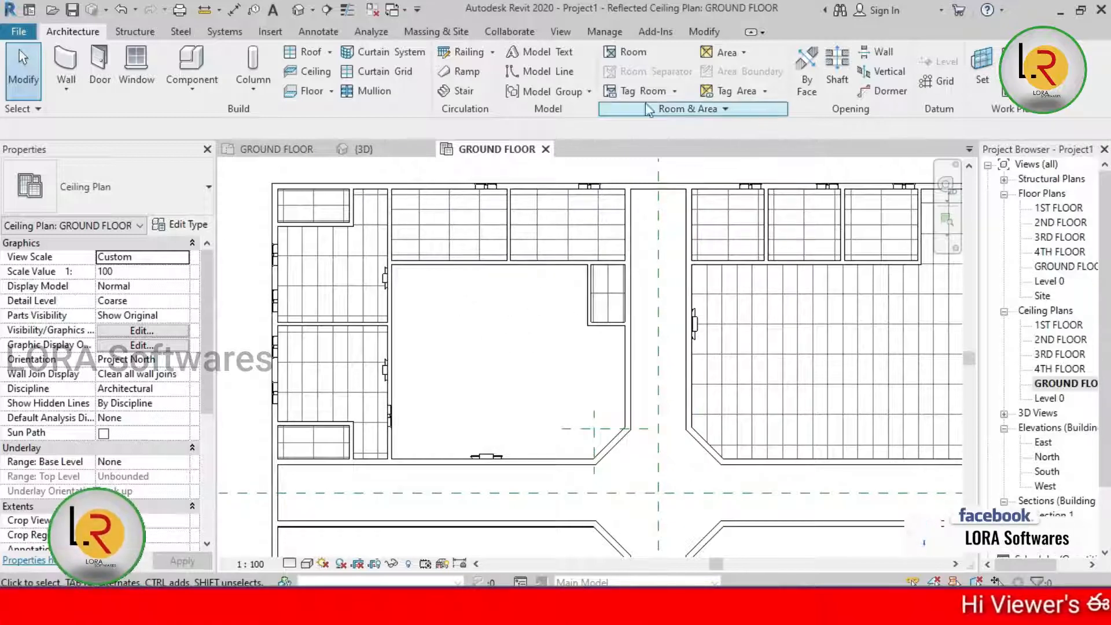
{"action": "left_click", "coordinate": [317, 74]}
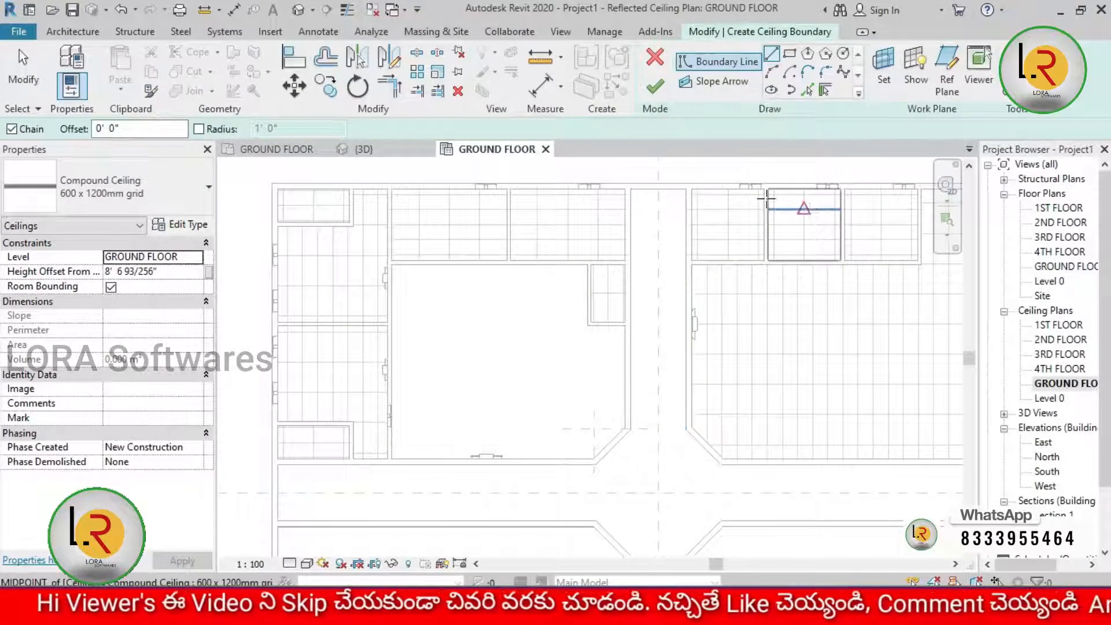
{"action": "left_click", "coordinate": [392, 265]}
{"action": "scroll", "coordinate": [586, 262], "scroll_direction": "up", "scroll_amount": 4}
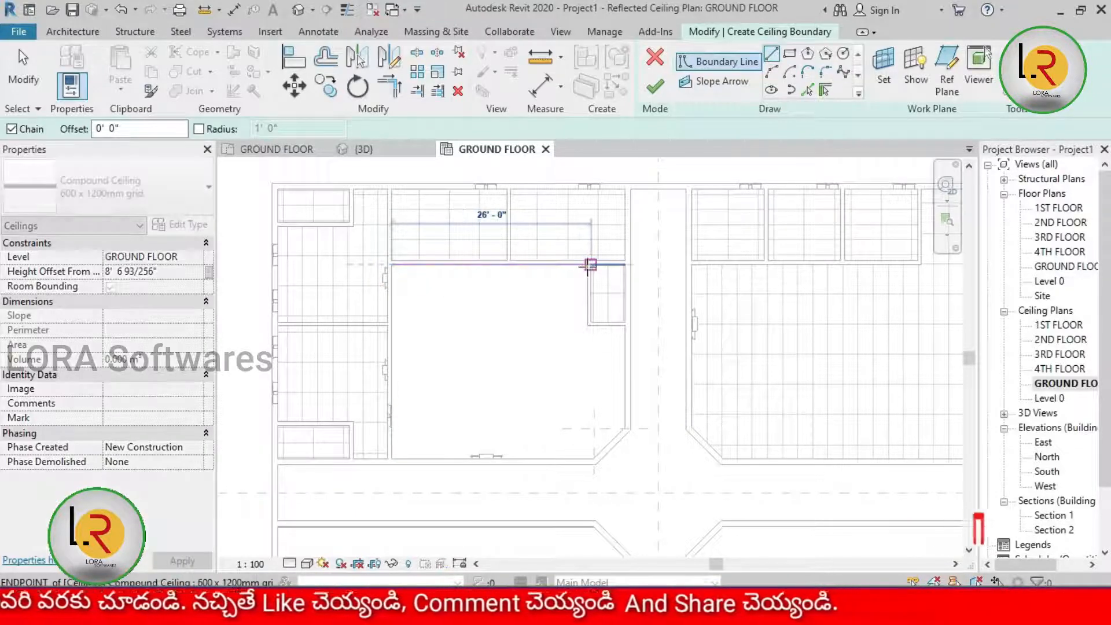
{"action": "left_click", "coordinate": [703, 226]}
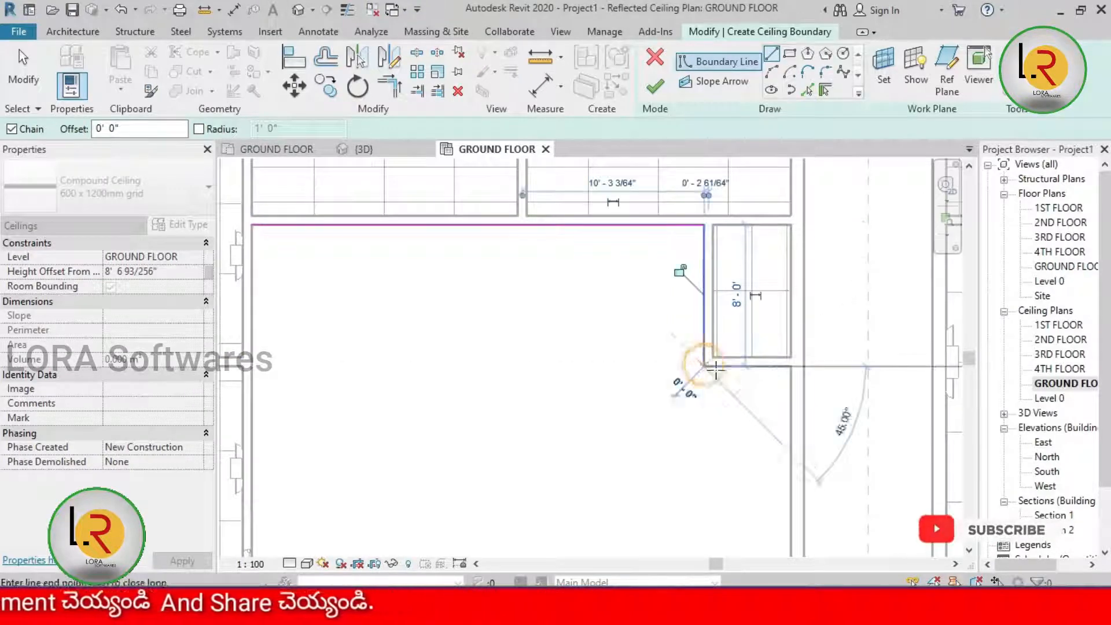
{"action": "middle_click_drag", "start_coordinate": [803, 439], "coordinate": [789, 259]}
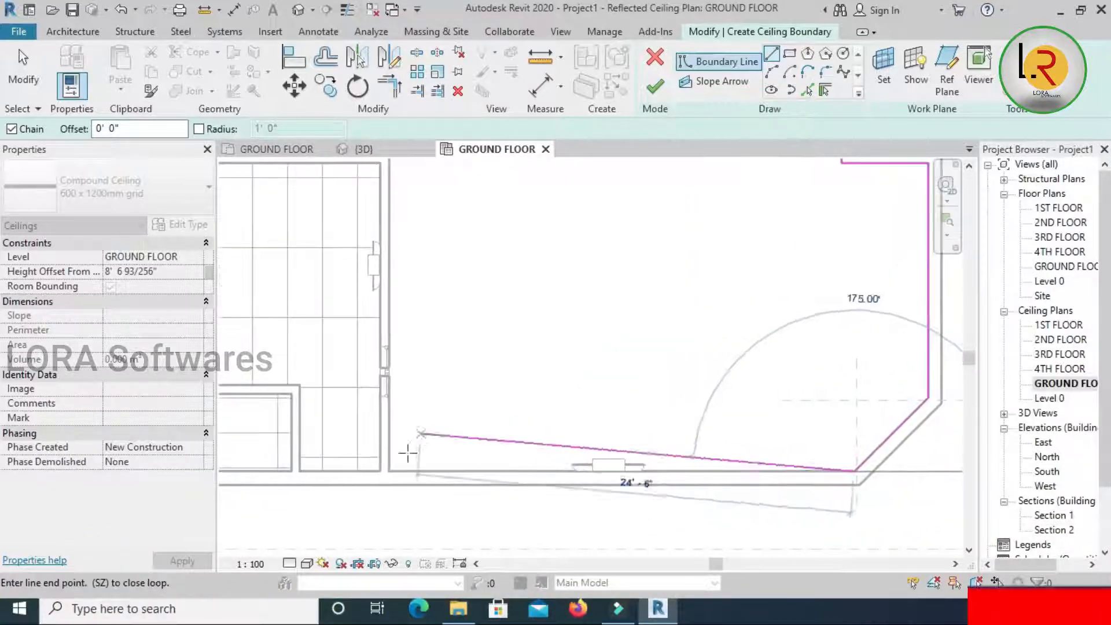
{"action": "middle_click_drag", "start_coordinate": [404, 356], "coordinate": [394, 472]}
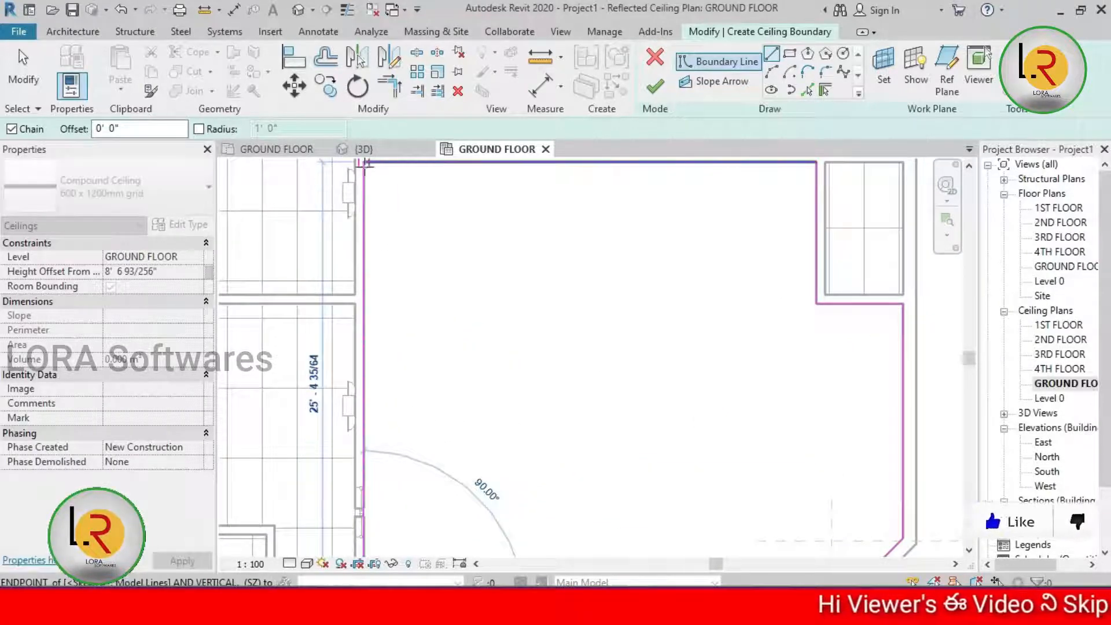
{"action": "scroll", "coordinate": [449, 299], "scroll_direction": "down", "scroll_amount": 5}
{"action": "key", "text": "Escape"}
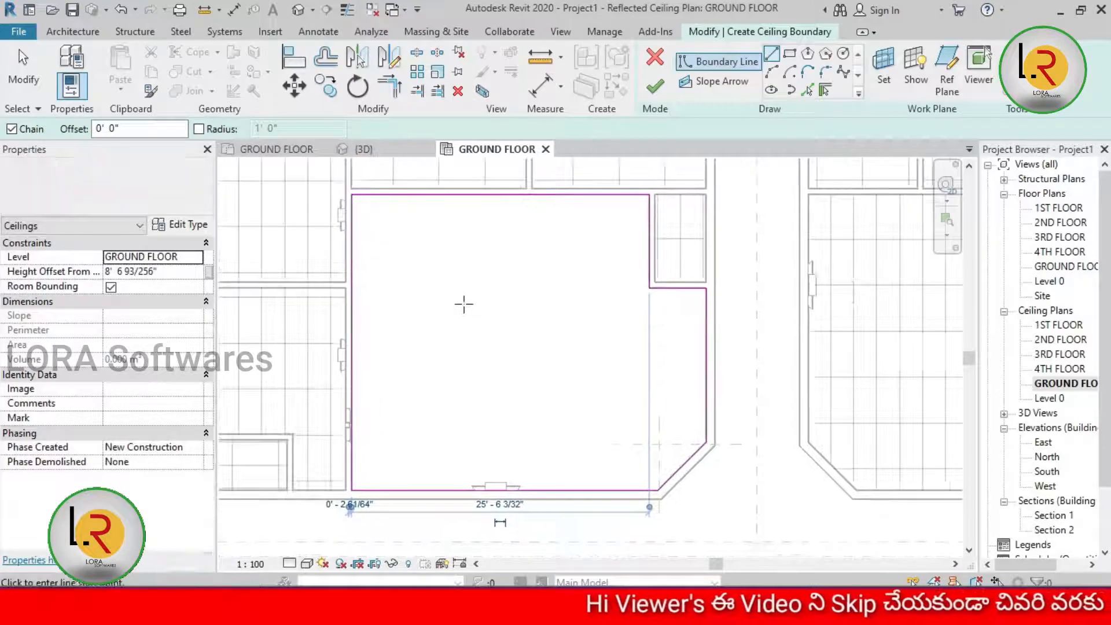
- Add a rectangular opening in the lower middle of the large northwest room's ceiling sketch and finish the ceiling
{"action": "left_click", "coordinate": [790, 54]}
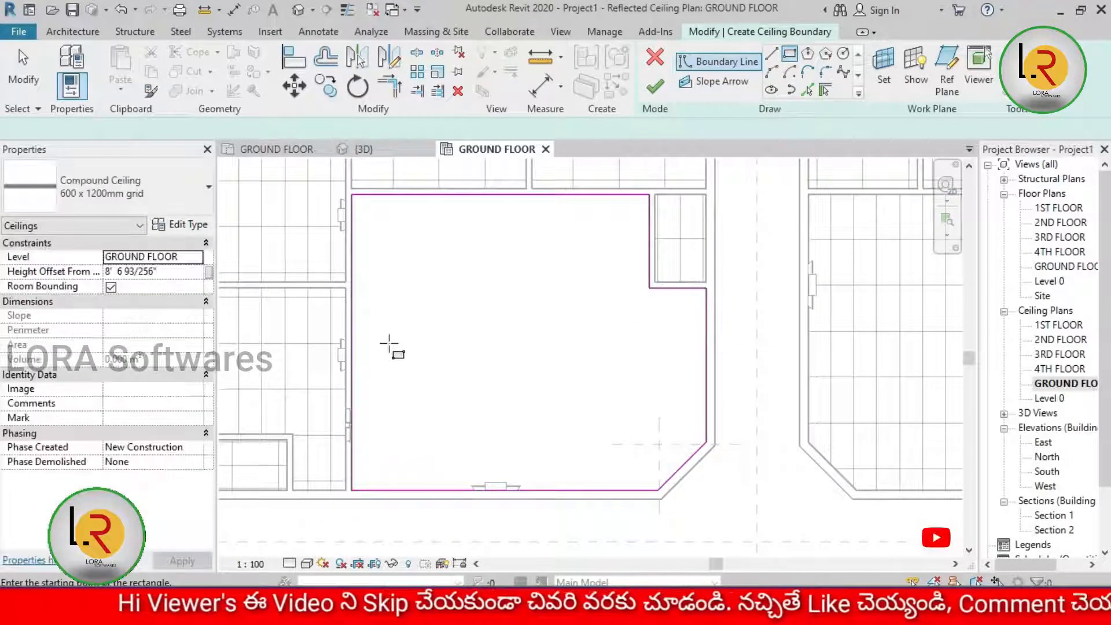
{"action": "left_click", "coordinate": [391, 288]}
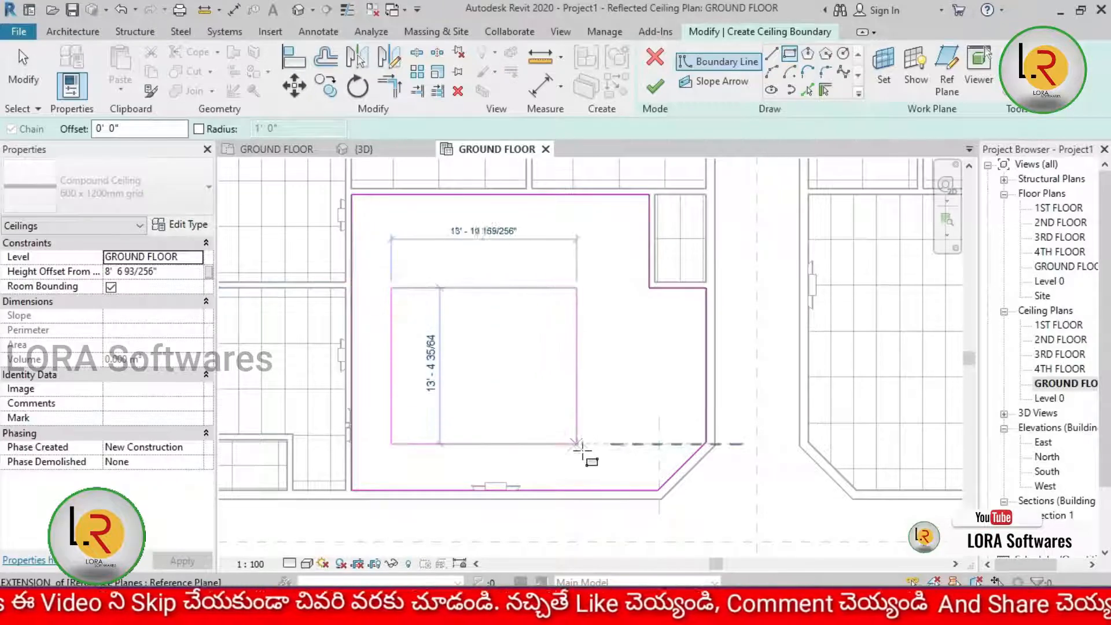
{"action": "left_click", "coordinate": [589, 457]}
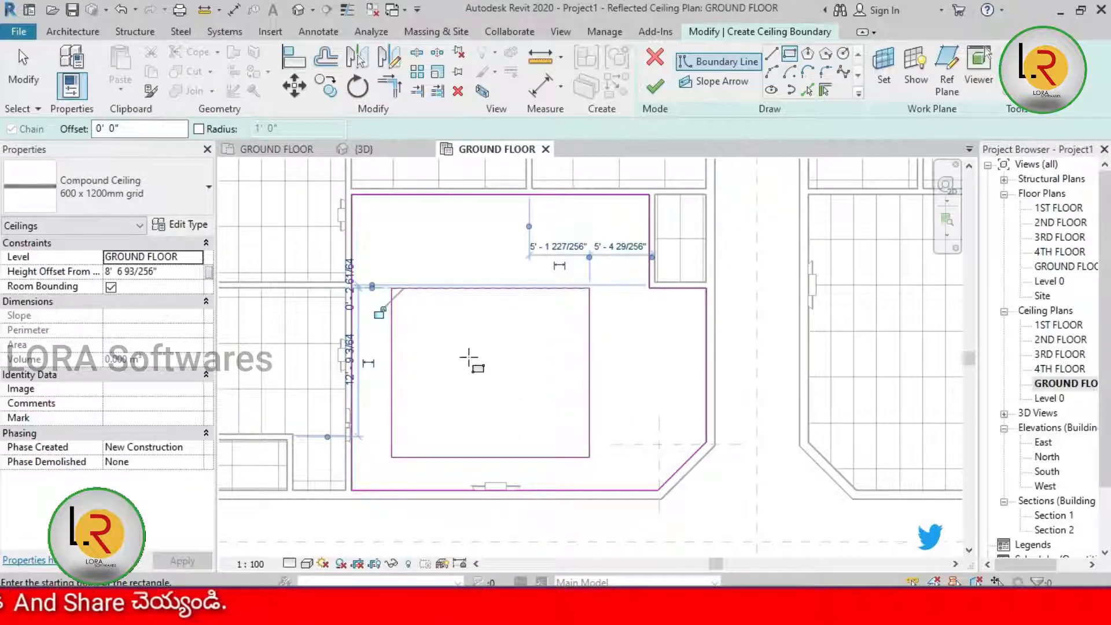
{"action": "left_click", "coordinate": [656, 88]}
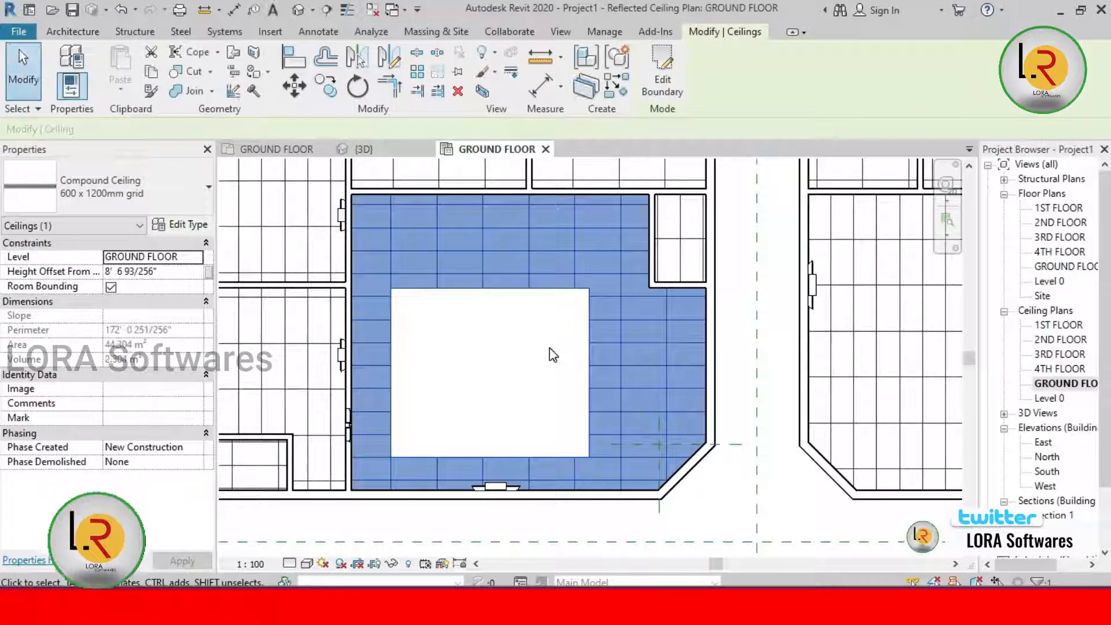
{"action": "left_click", "coordinate": [525, 366]}
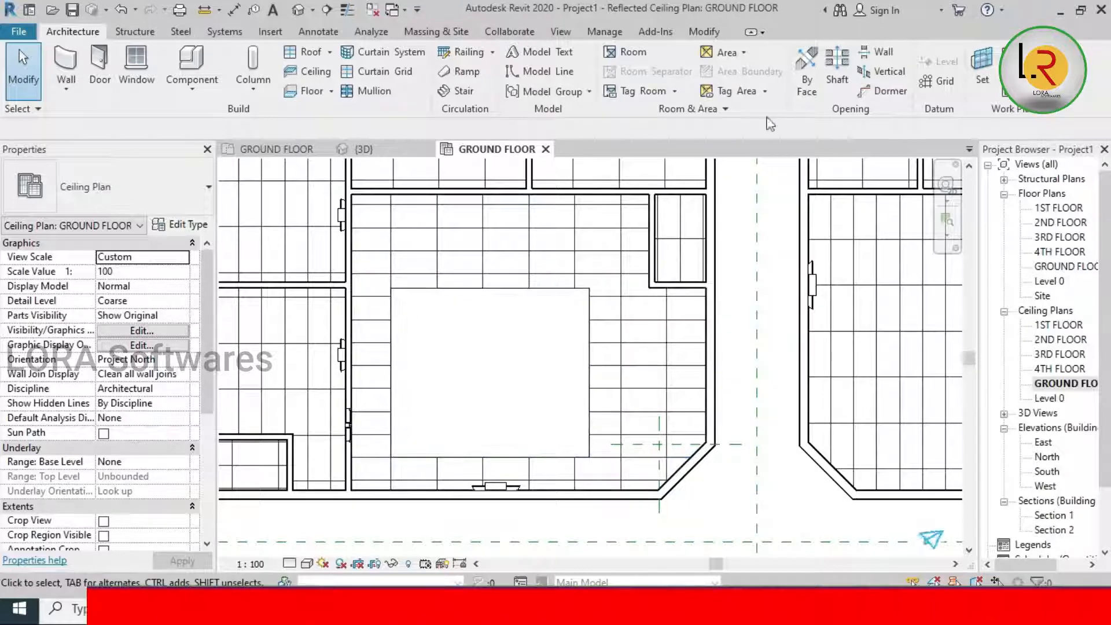
- Sketch a second rectangular 600 x 1200mm grid ceiling slightly larger than the northwest room's ceiling opening, overlapping its edges on all sides
{"action": "left_click", "coordinate": [313, 75]}
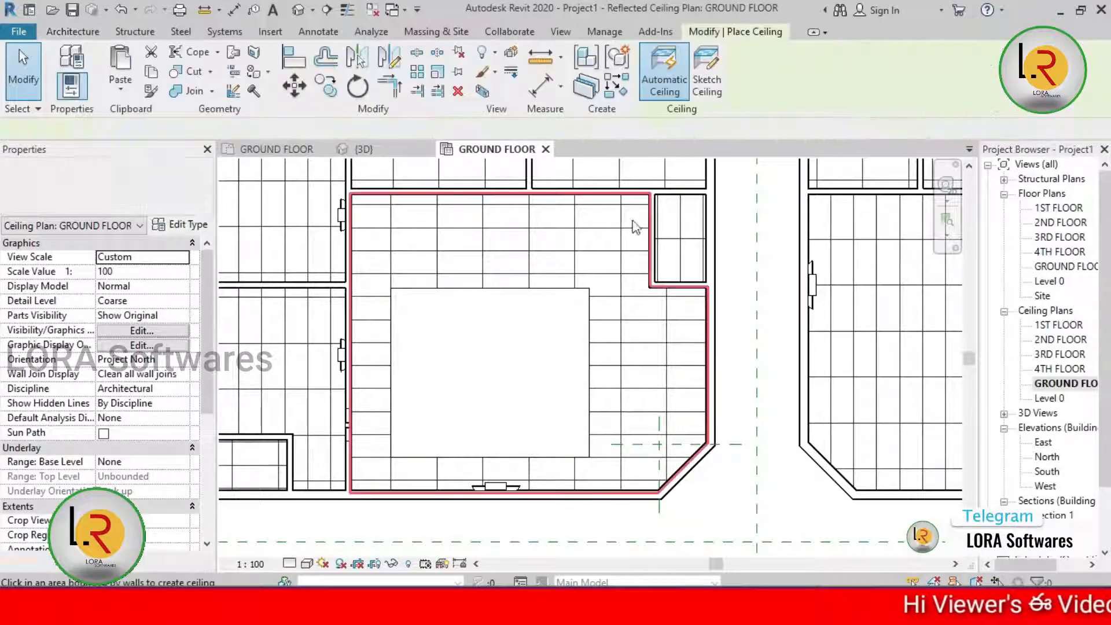
{"action": "left_click", "coordinate": [707, 81]}
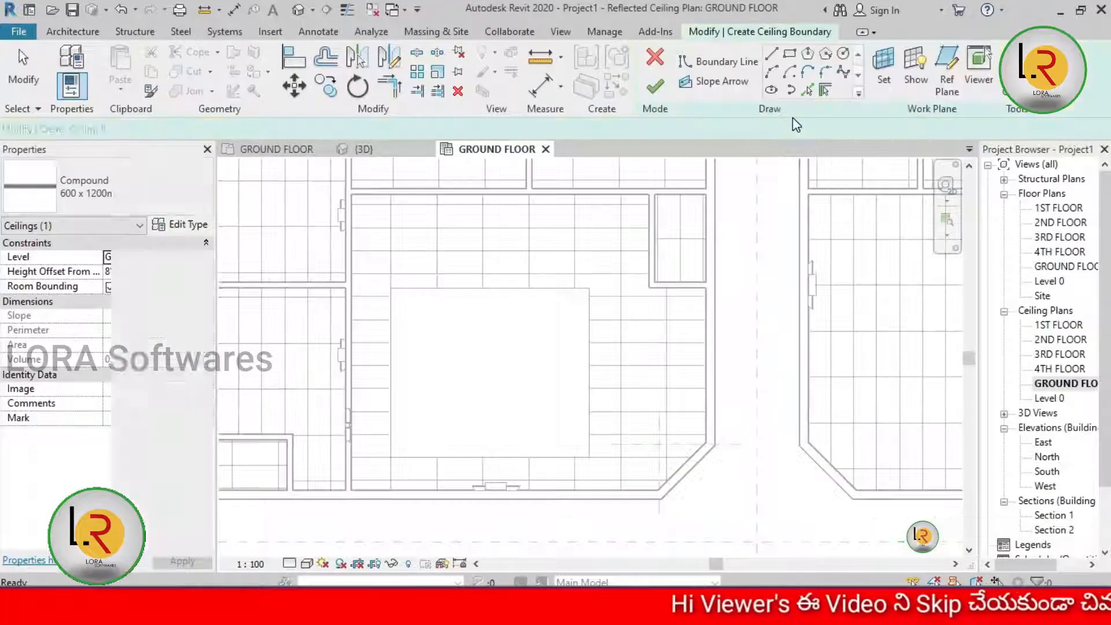
{"action": "left_click", "coordinate": [789, 55]}
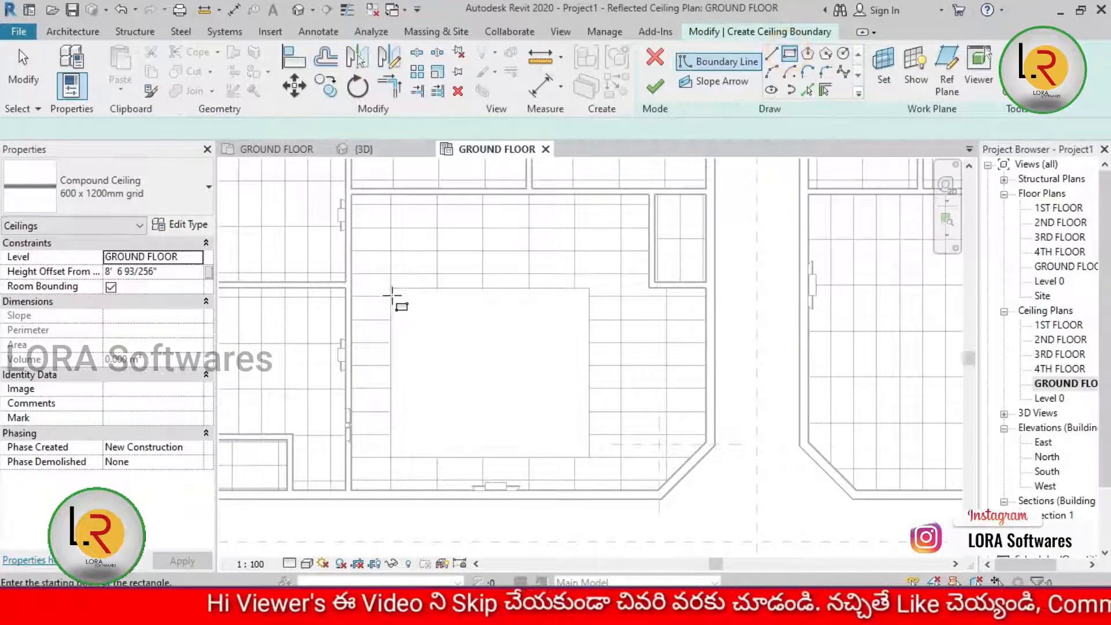
{"action": "left_click", "coordinate": [377, 271]}
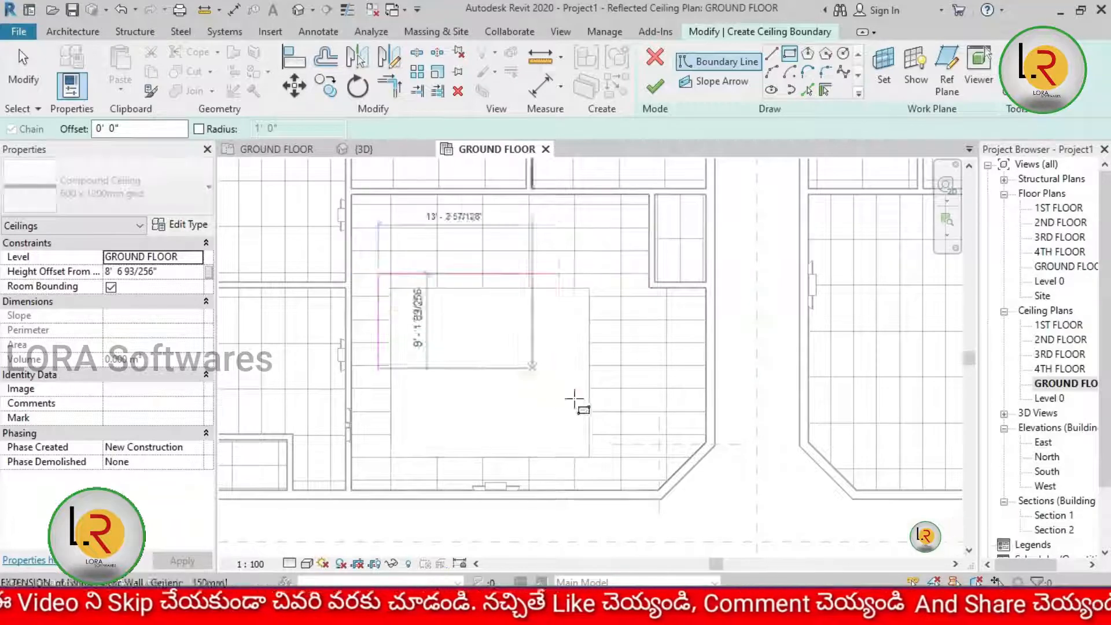
{"action": "left_click", "coordinate": [606, 471]}
{"action": "left_click", "coordinate": [655, 86]}
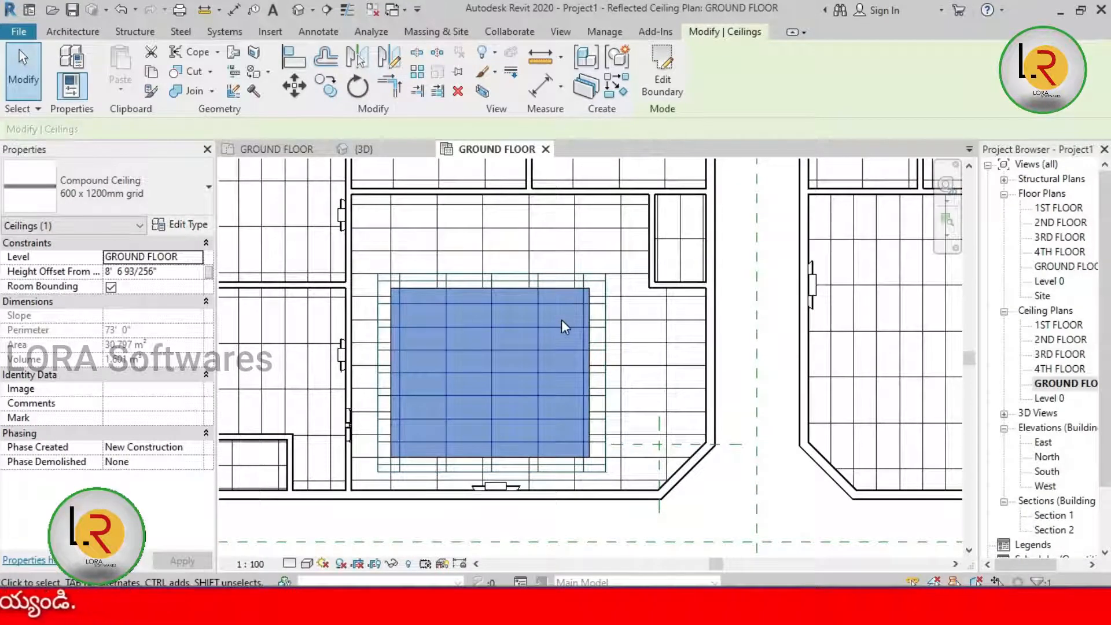
- Delete the standalone rectangular 600 x 1200mm grid 2 ceiling southeast of the building
{"action": "scroll", "coordinate": [561, 320], "scroll_direction": "down", "scroll_amount": 5}
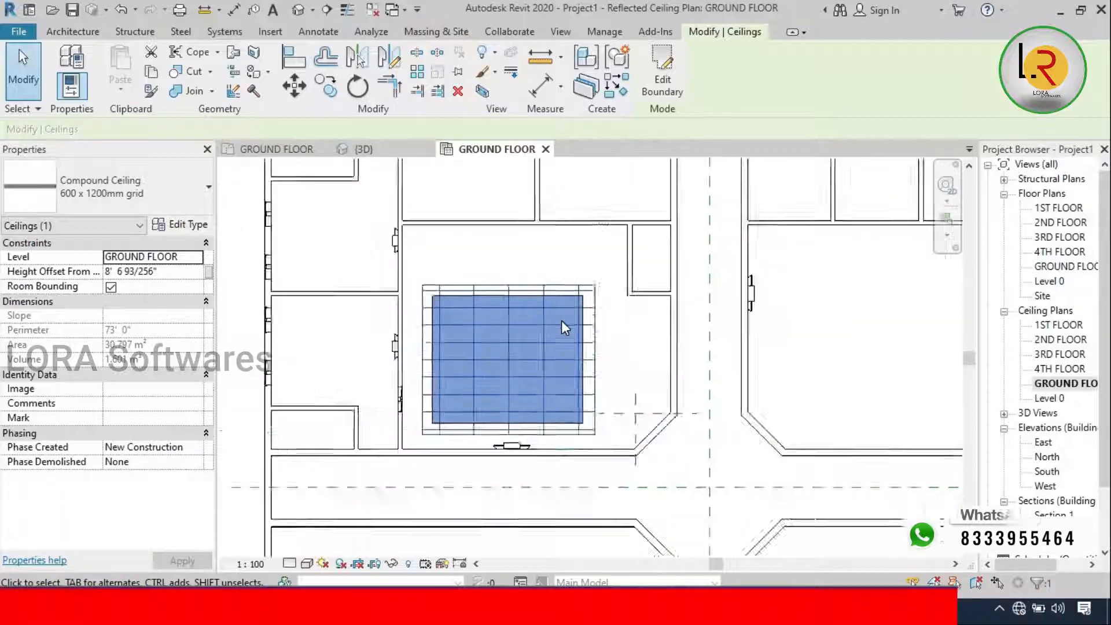
{"action": "middle_click_drag", "start_coordinate": [670, 400], "coordinate": [344, 210]}
{"action": "middle_click_drag", "start_coordinate": [734, 452], "coordinate": [507, 357]}
{"action": "left_click", "coordinate": [648, 439]}
{"action": "scroll", "coordinate": [614, 432], "scroll_direction": "down", "scroll_amount": 4}
{"action": "middle_click_drag", "start_coordinate": [577, 426], "coordinate": [307, 365]}
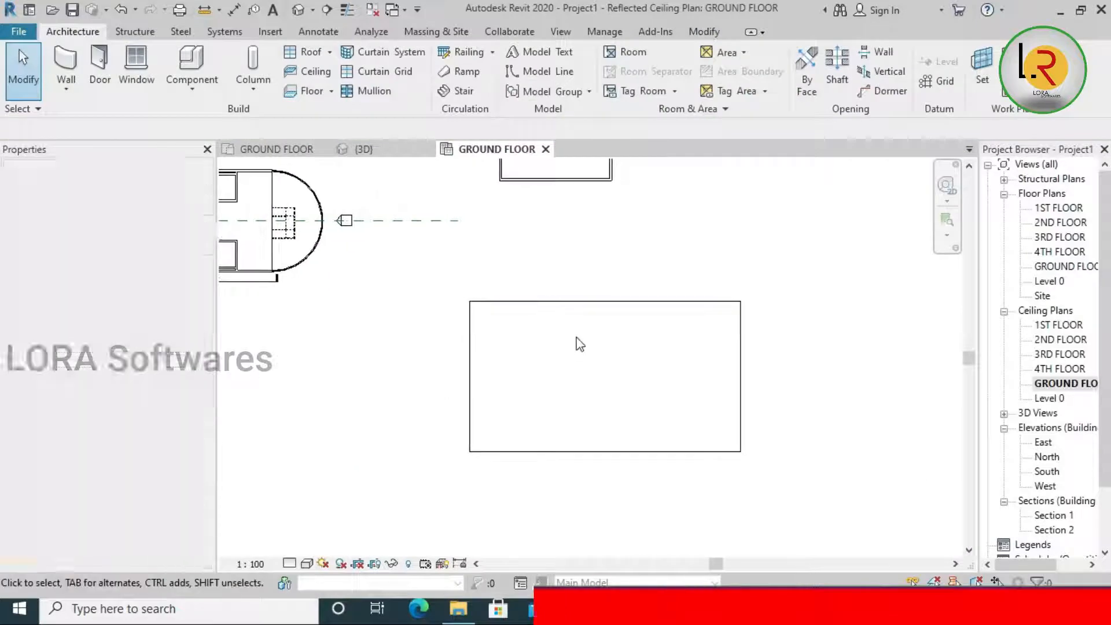
{"action": "left_click", "coordinate": [575, 307]}
{"action": "key", "text": "Delete"}
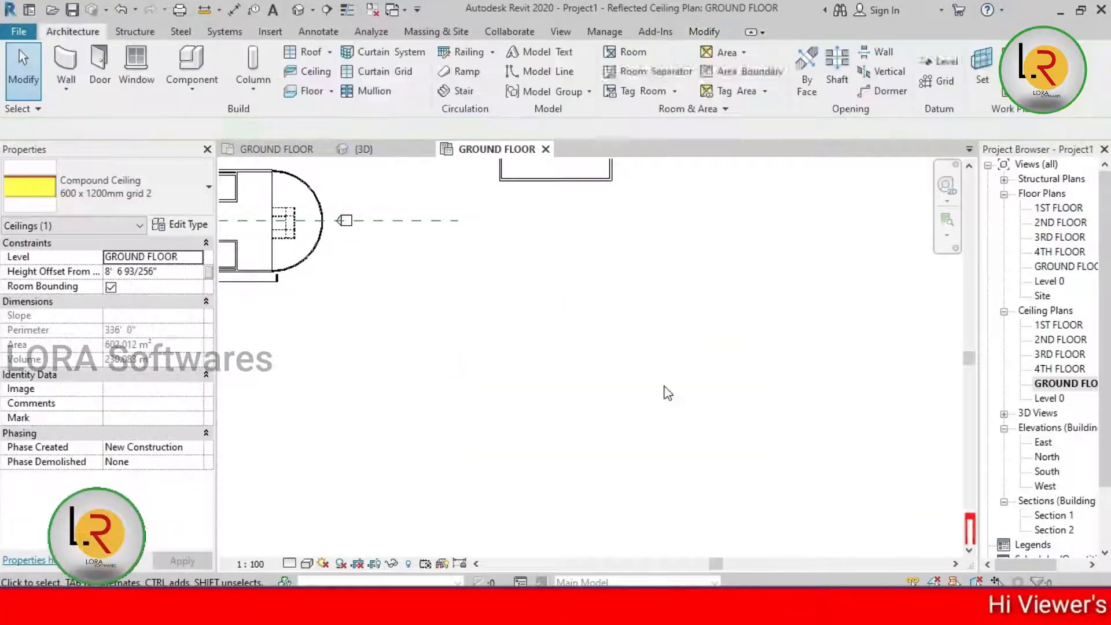
- Start a sketched 600 x 1200mm grid ceiling with a rectangular boundary about 64' deep in the empty area southeast of the building
{"action": "left_click", "coordinate": [311, 71]}
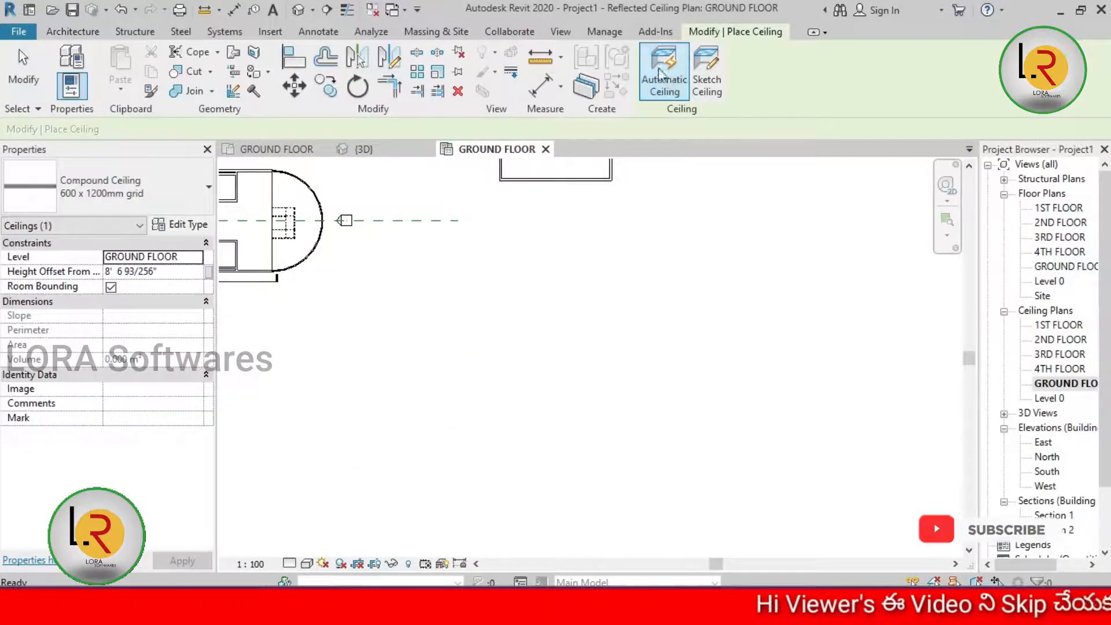
{"action": "left_click", "coordinate": [707, 72]}
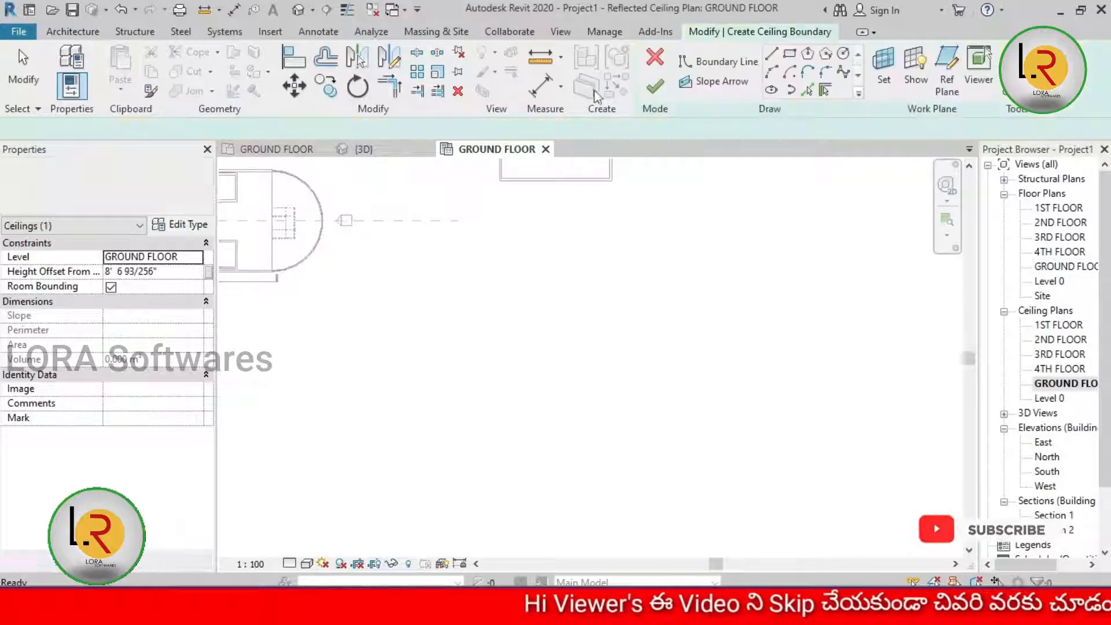
{"action": "left_click", "coordinate": [791, 55]}
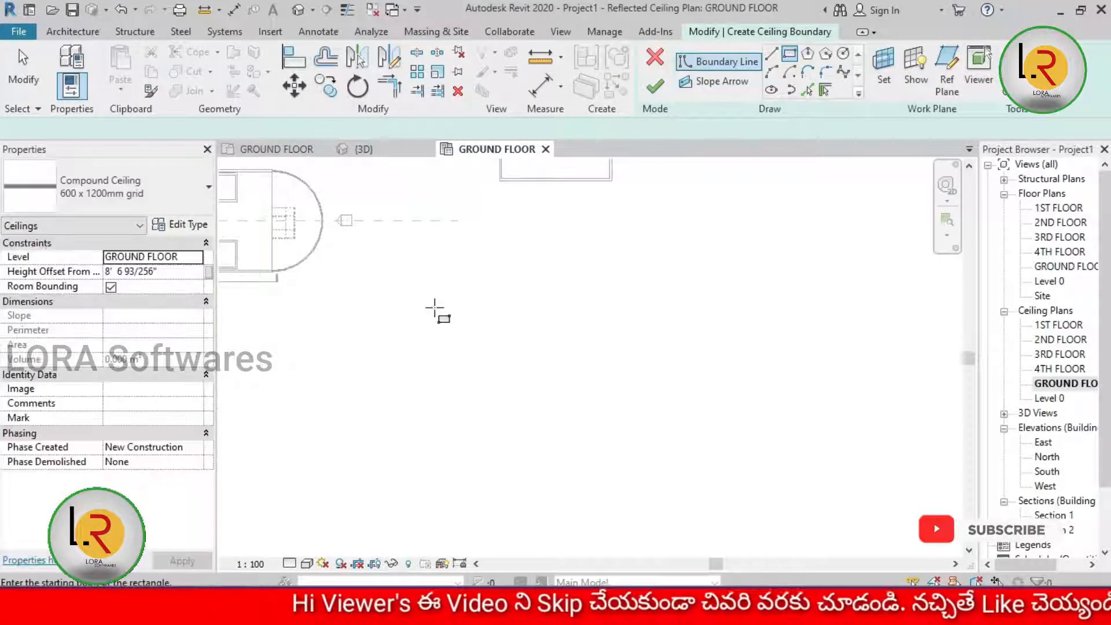
{"action": "left_click", "coordinate": [425, 298]}
{"action": "left_click", "coordinate": [776, 468]}
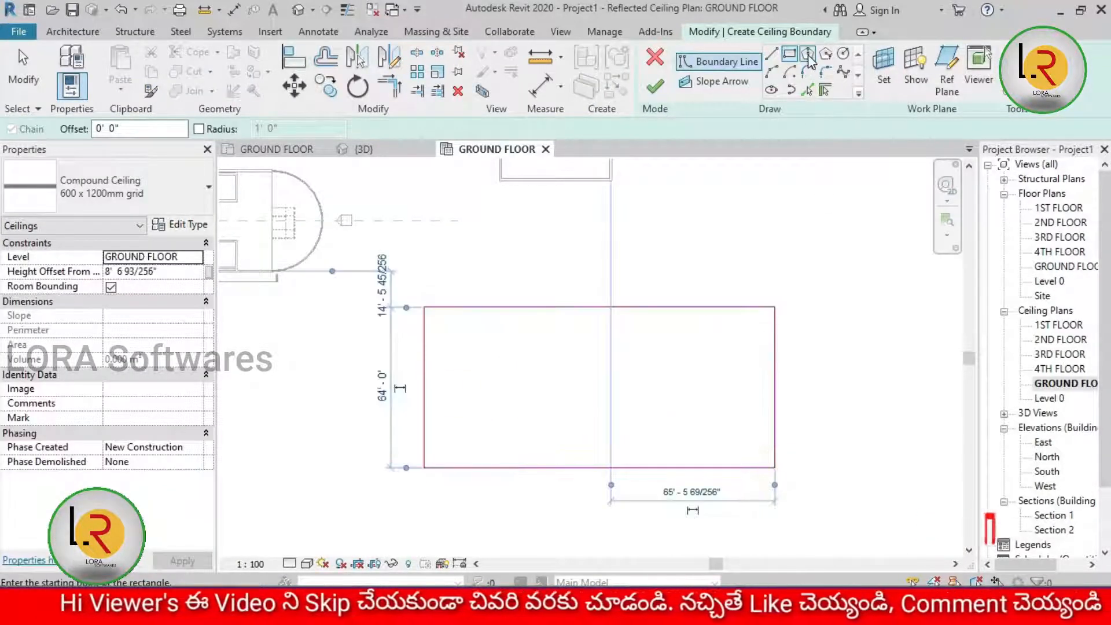
- Draw an ellipse with half-axes of about 32' and 12' inside the rectangular ceiling boundary
{"action": "left_click", "coordinate": [771, 90]}
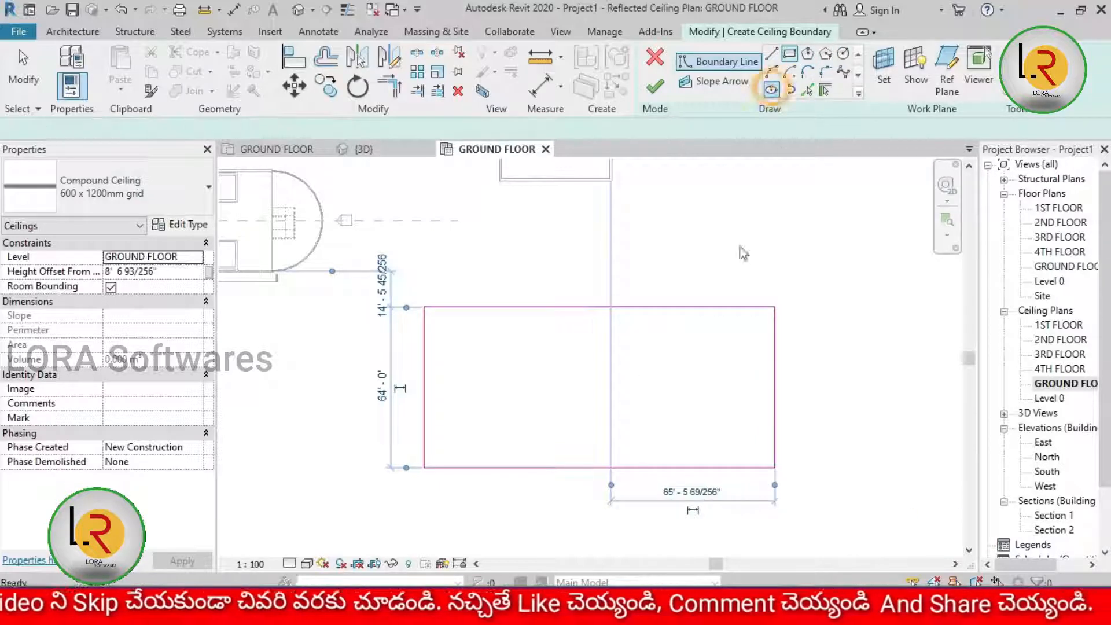
{"action": "left_click", "coordinate": [589, 396]}
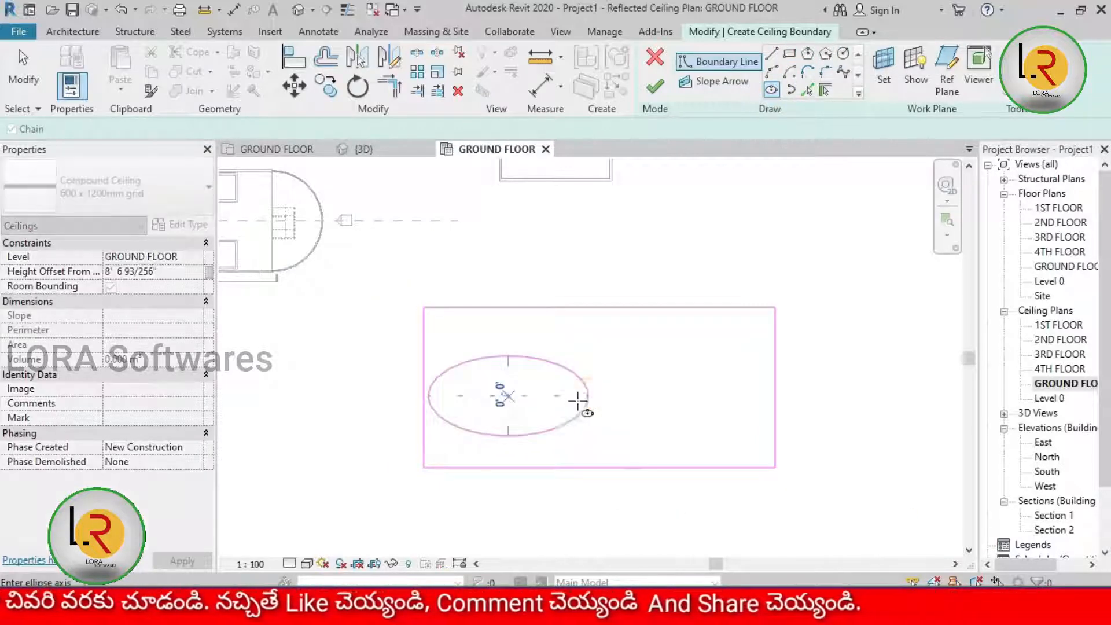
{"action": "left_click", "coordinate": [543, 432]}
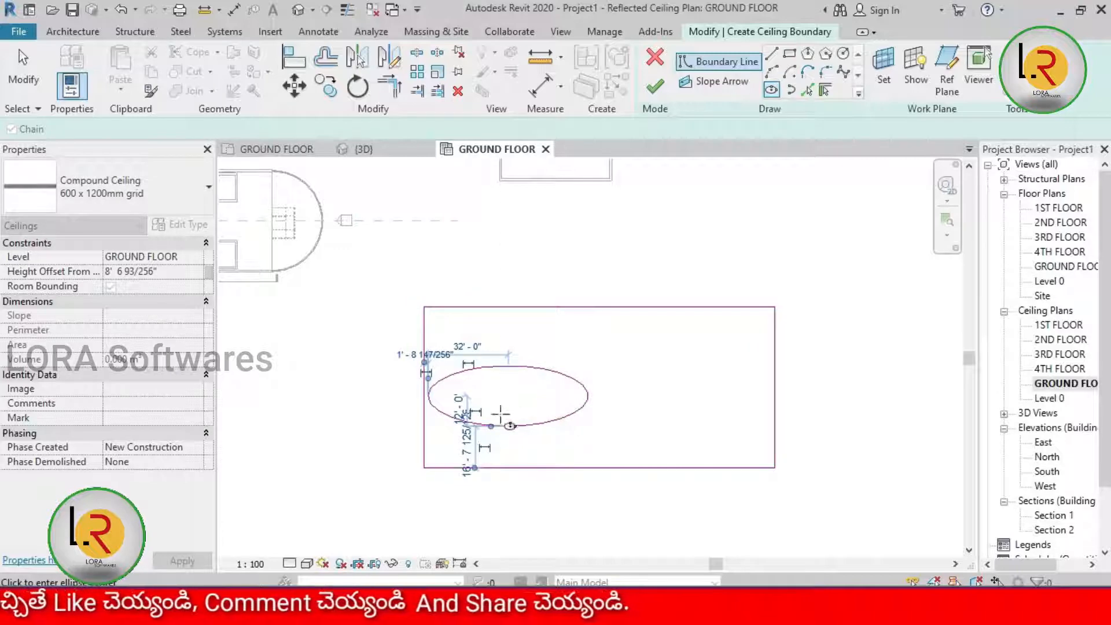
{"action": "scroll", "coordinate": [450, 408], "scroll_direction": "up", "scroll_amount": 2}
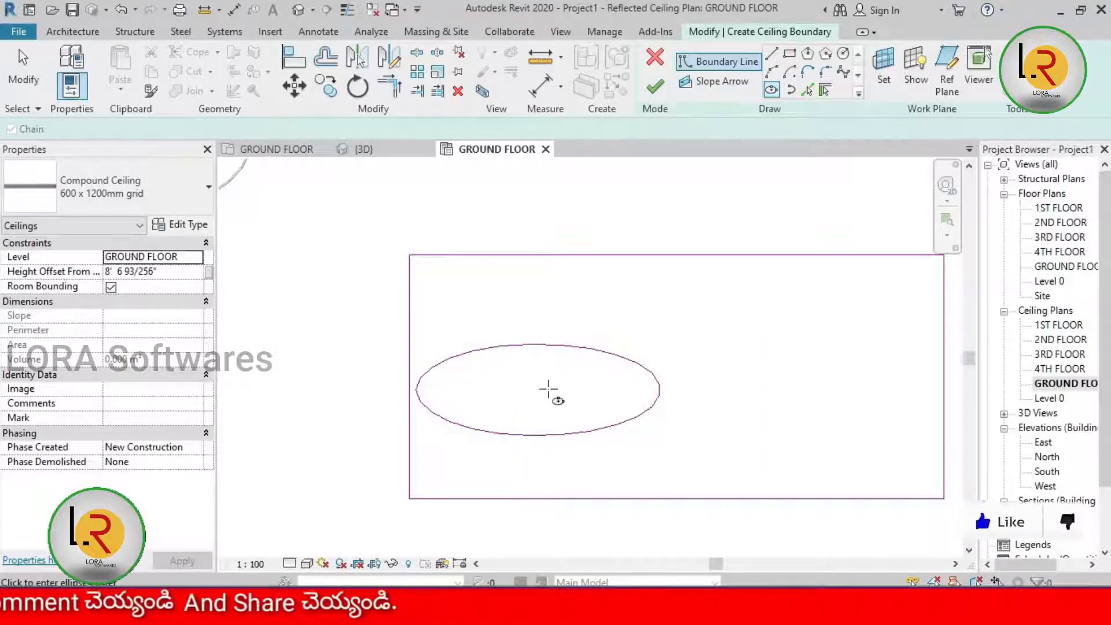
{"action": "key", "text": "Escape"}
{"action": "key", "text": "Escape"}
- Move the ellipse east toward the middle of the rectangular boundary and finish the ceiling sketch
{"action": "left_click_drag", "start_coordinate": [576, 347], "coordinate": [672, 354]}
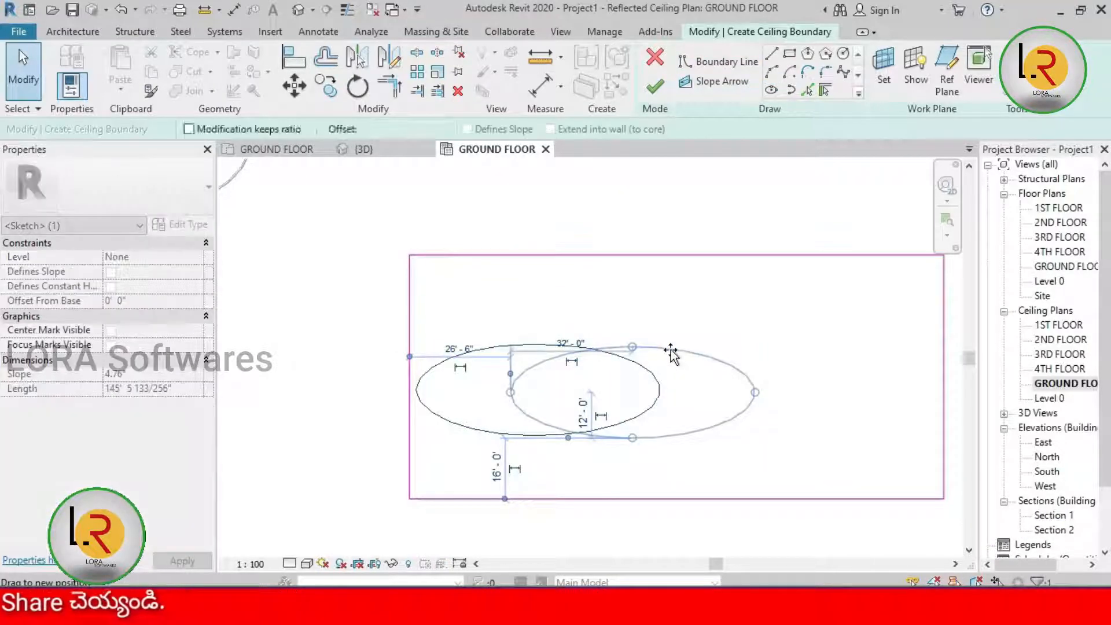
{"action": "left_click", "coordinate": [653, 88]}
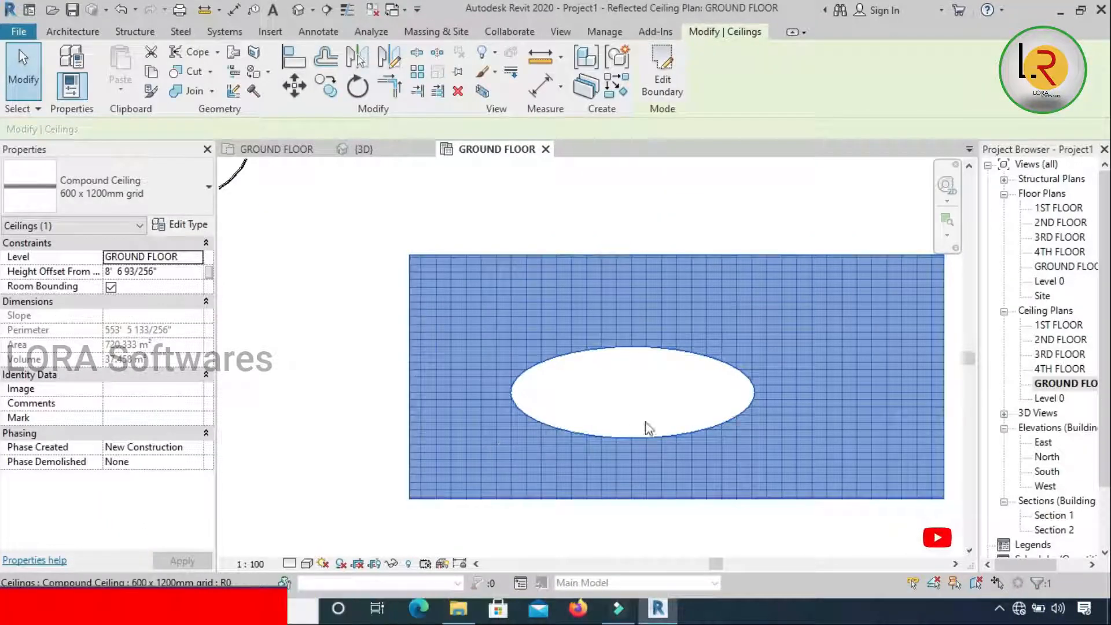
{"action": "left_click", "coordinate": [663, 194]}
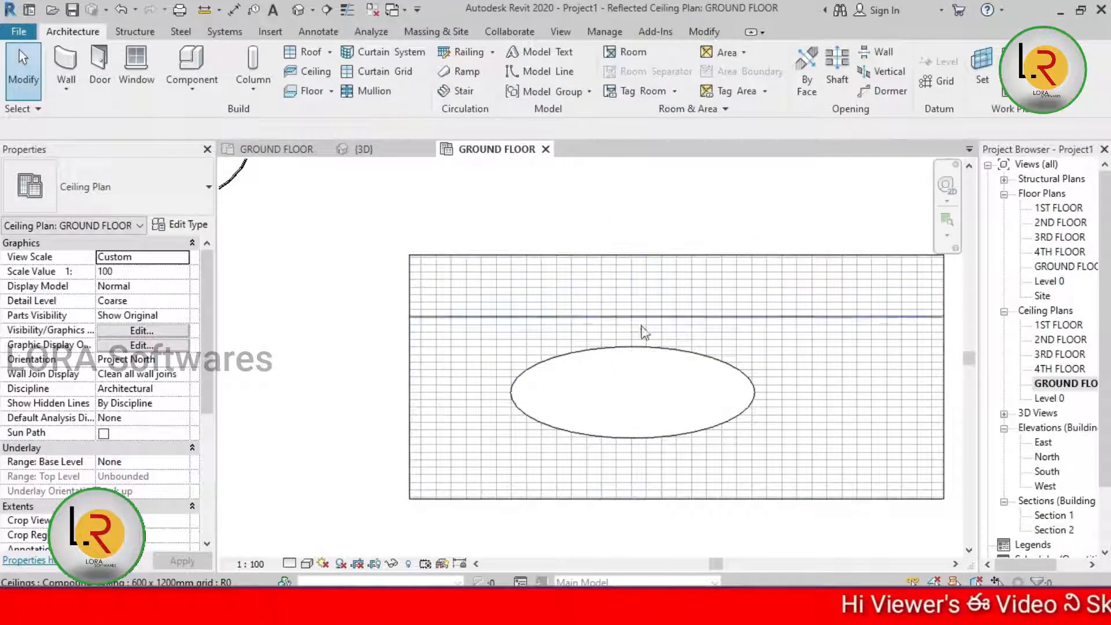
- Select the ceiling with the elliptical opening in the 3D view and duplicate its type as 600 x 1200mm grid 3
{"action": "left_click", "coordinate": [367, 150]}
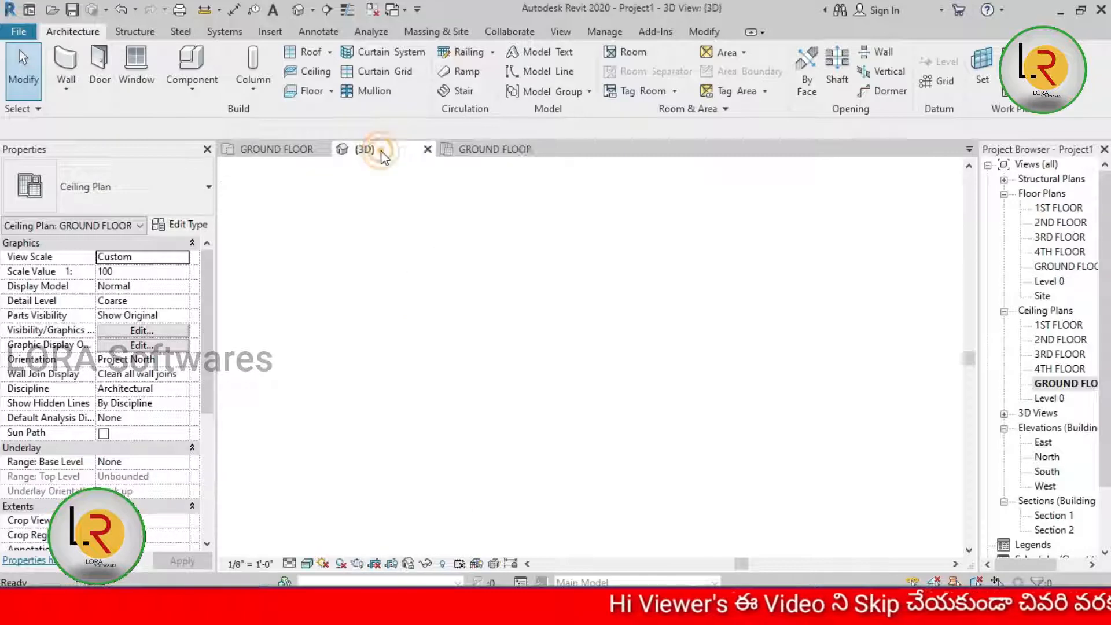
{"action": "scroll", "coordinate": [635, 382], "scroll_direction": "down", "scroll_amount": 5}
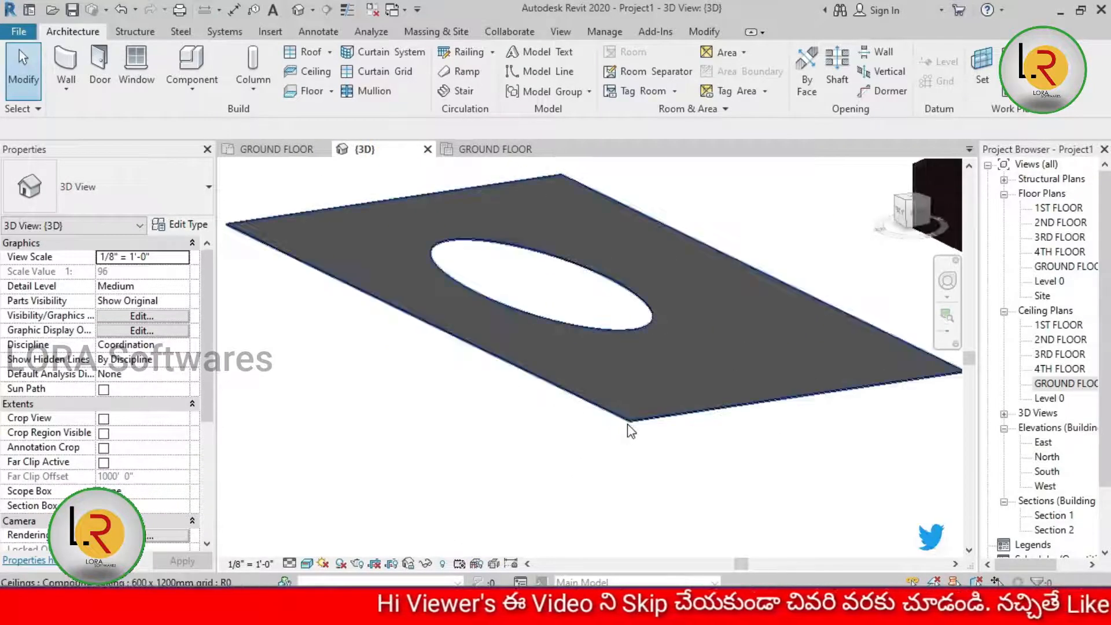
{"action": "left_click", "coordinate": [628, 426]}
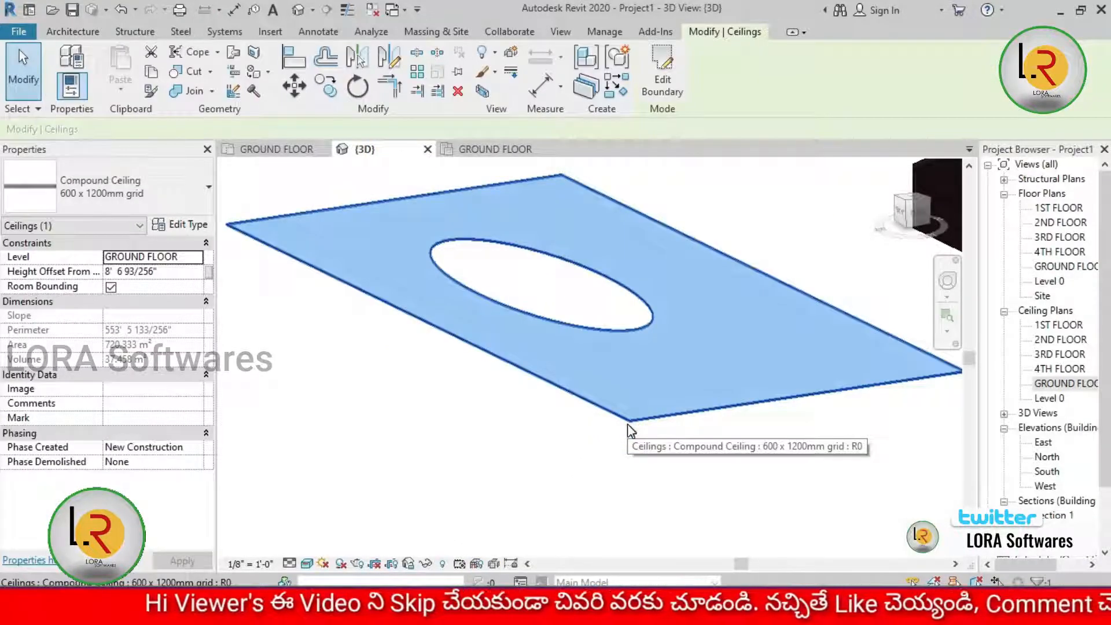
{"action": "left_click", "coordinate": [184, 225]}
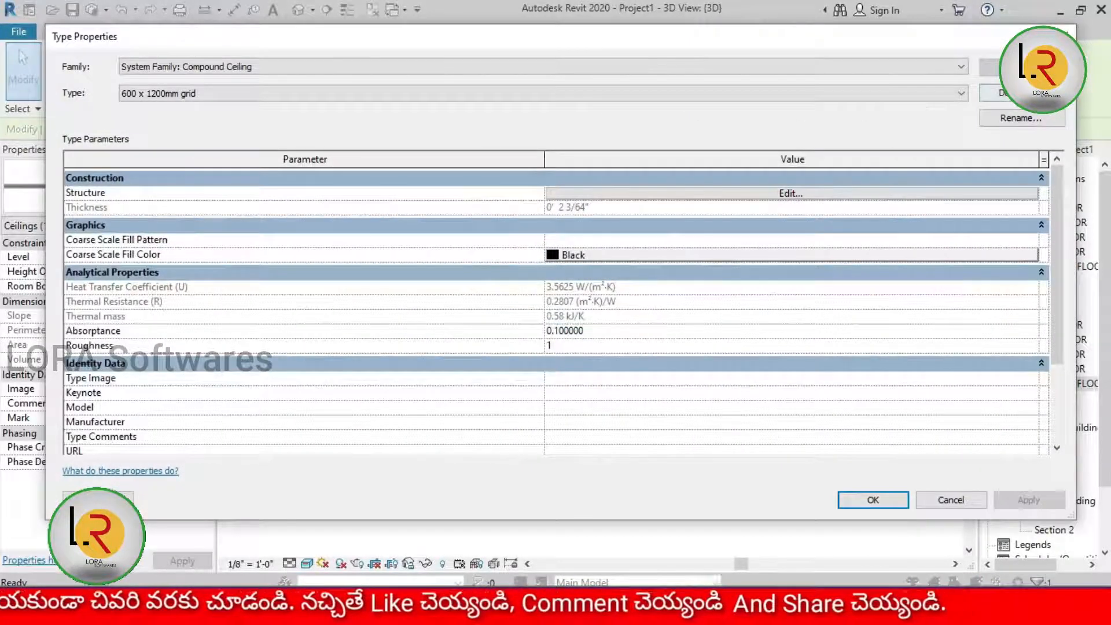
{"action": "left_click", "coordinate": [1019, 93]}
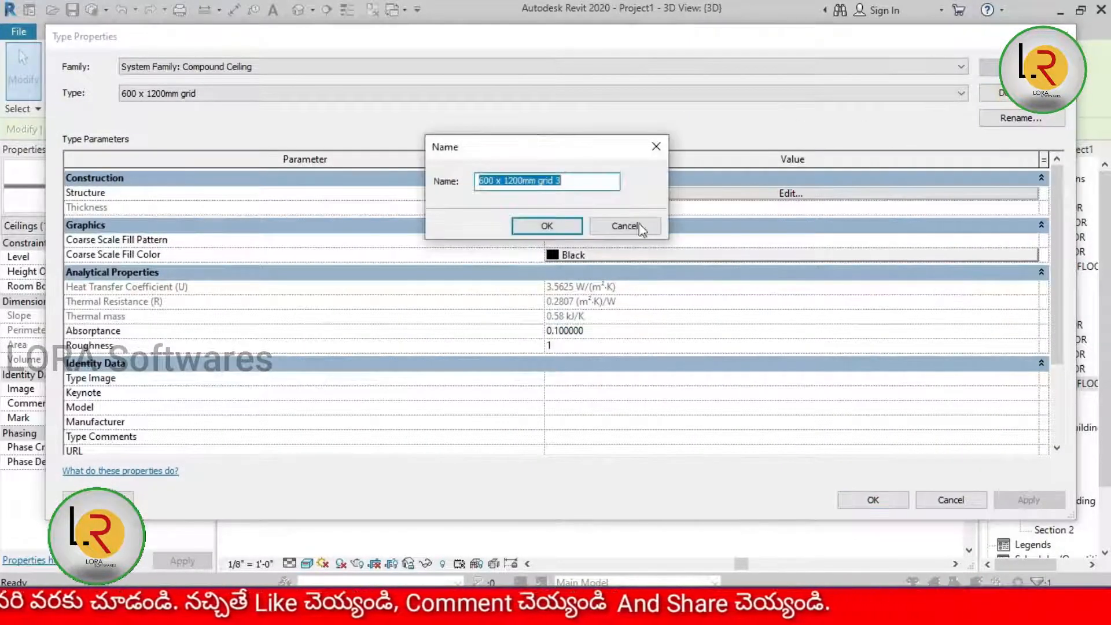
{"action": "left_click", "coordinate": [566, 225]}
- Set the Finish 2 [5] layer thickness of the 600 x 1200mm grid 3 ceiling type to 0' 5161/256"
{"action": "left_click", "coordinate": [790, 194]}
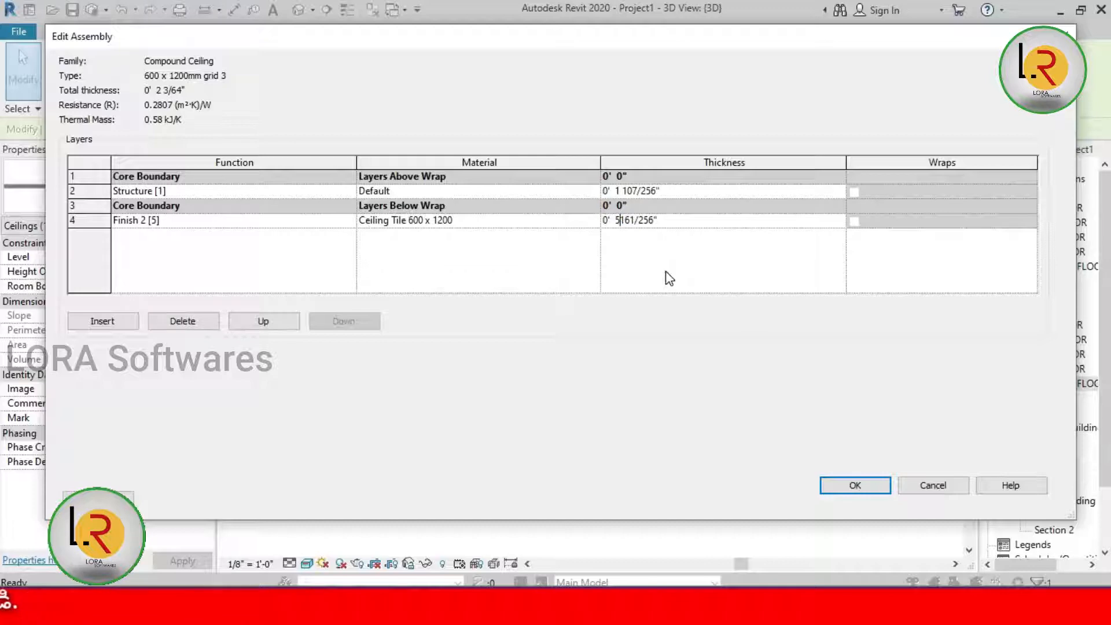
{"action": "left_click", "coordinate": [855, 487]}
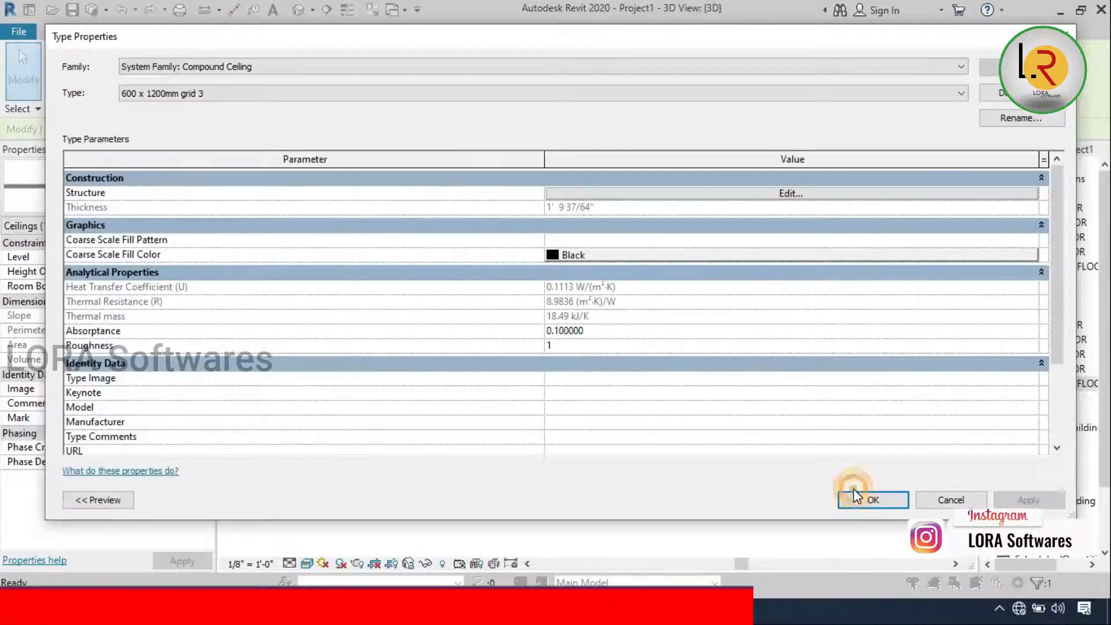
{"action": "left_click", "coordinate": [856, 500]}
{"action": "left_click", "coordinate": [707, 476]}
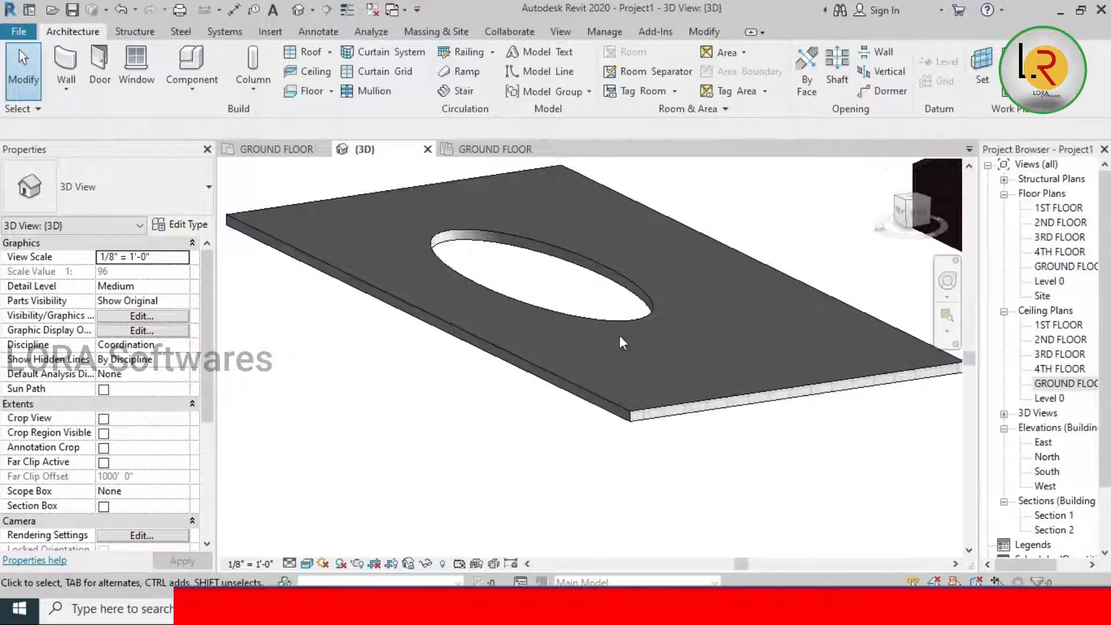
- In the ground floor ceiling plan, sketch a 600 x 1200mm grid ceiling about 73' by 33' 5" covering the elliptical opening, and finish it
{"action": "left_click", "coordinate": [503, 148]}
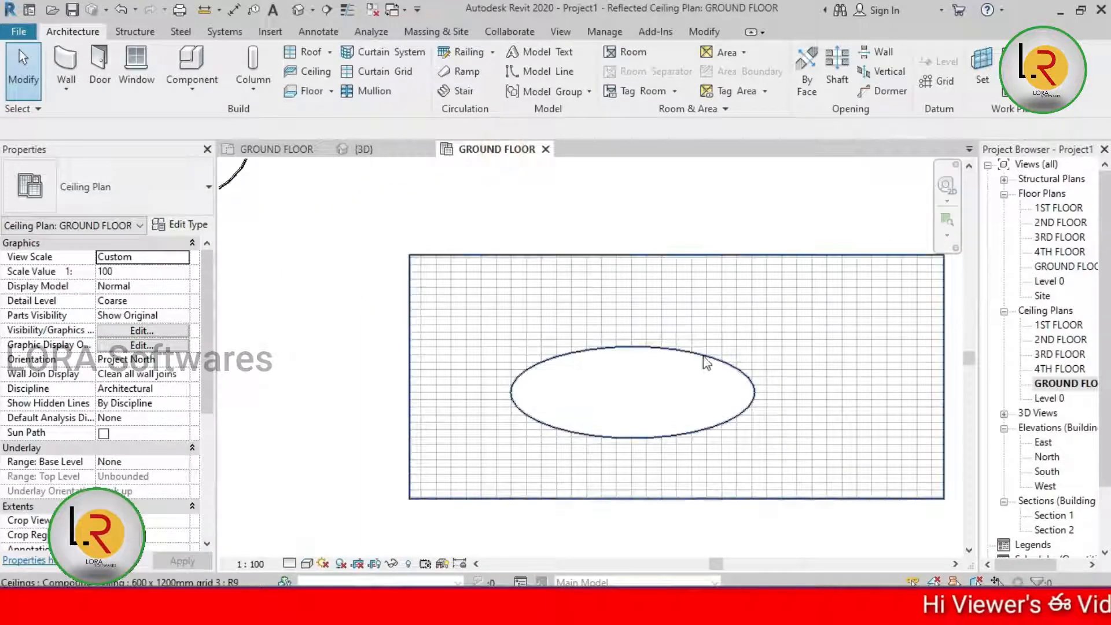
{"action": "left_click", "coordinate": [316, 71]}
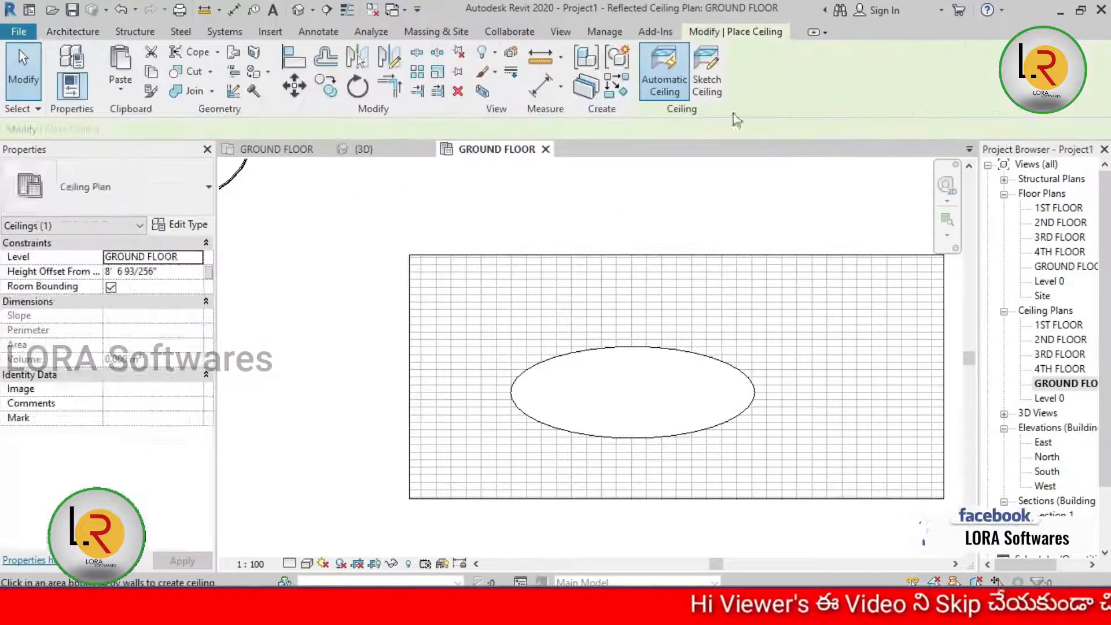
{"action": "left_click", "coordinate": [709, 66]}
{"action": "left_click", "coordinate": [790, 53]}
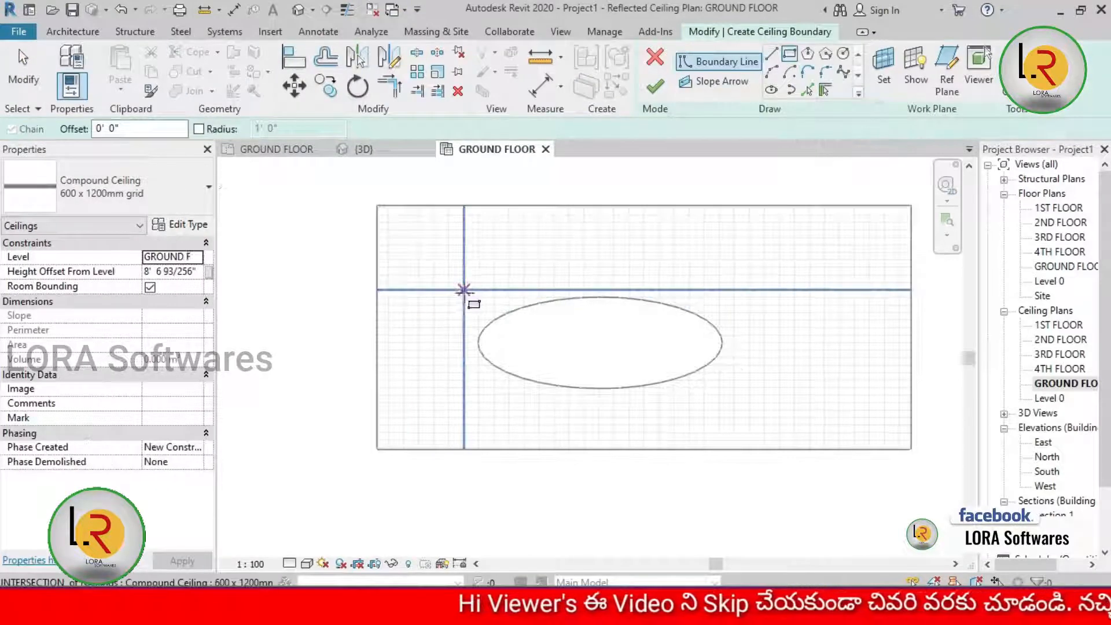
{"action": "left_click", "coordinate": [455, 282]}
{"action": "left_click", "coordinate": [735, 410]}
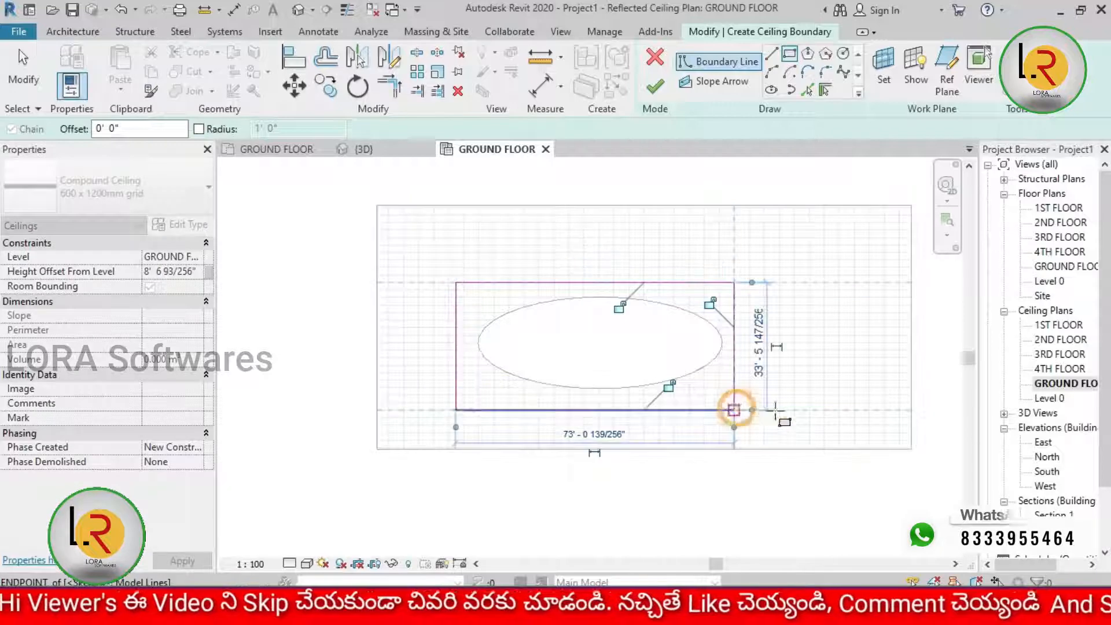
{"action": "left_click", "coordinate": [655, 87]}
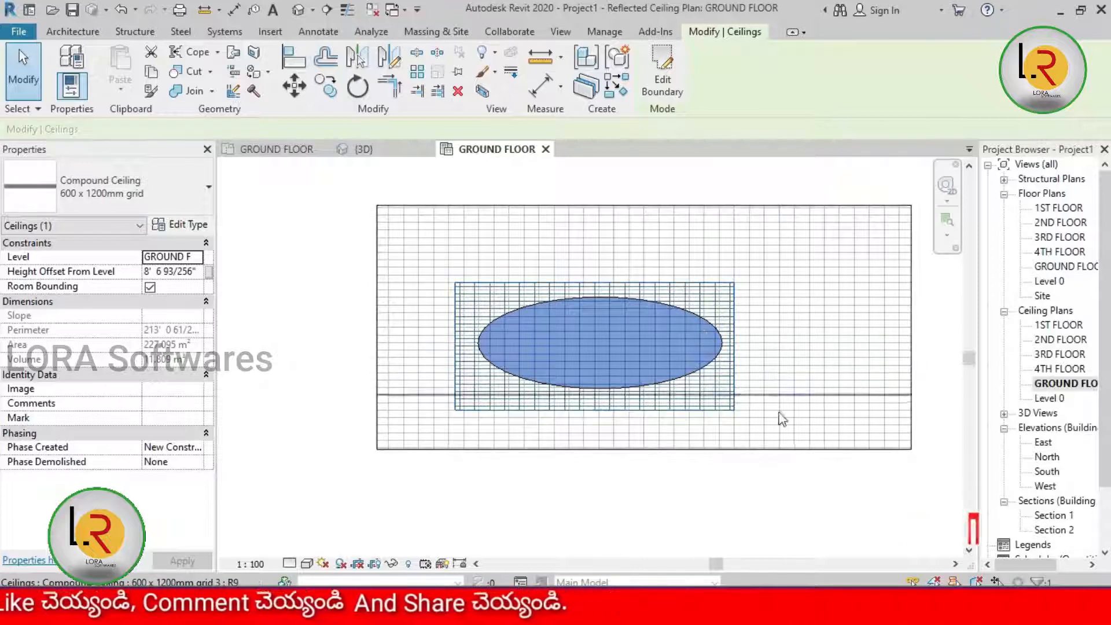
- In the 3D view, set the height offset of the ceiling covering the elliptical opening to 9' 6 93/256"
{"action": "left_click", "coordinate": [365, 150]}
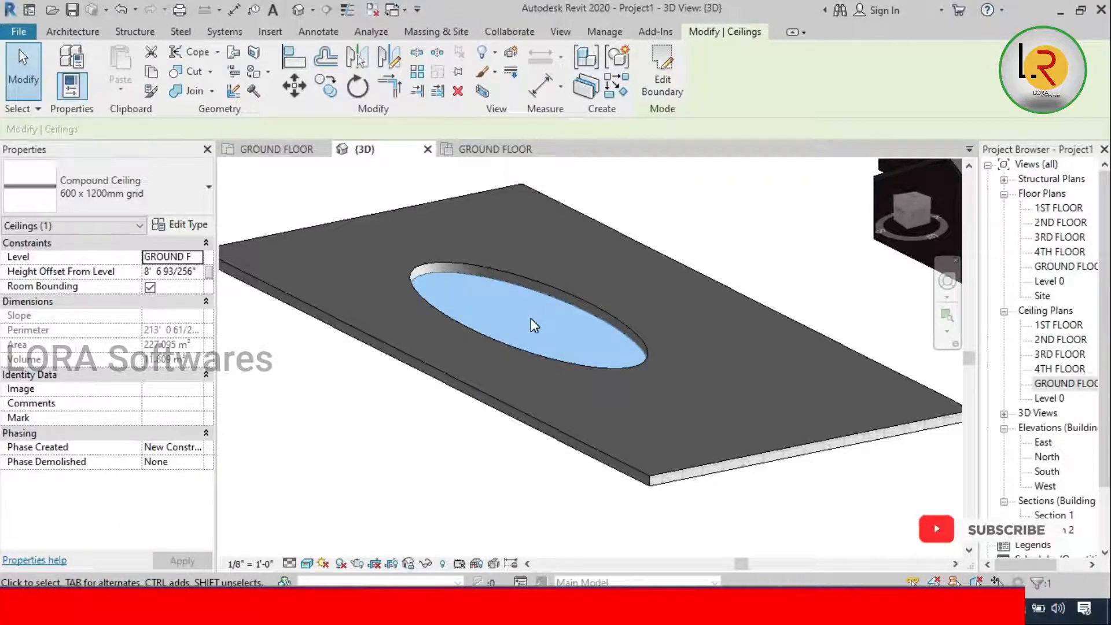
{"action": "middle_click_drag", "start_coordinate": [441, 414], "coordinate": [473, 379], "text": "shift"}
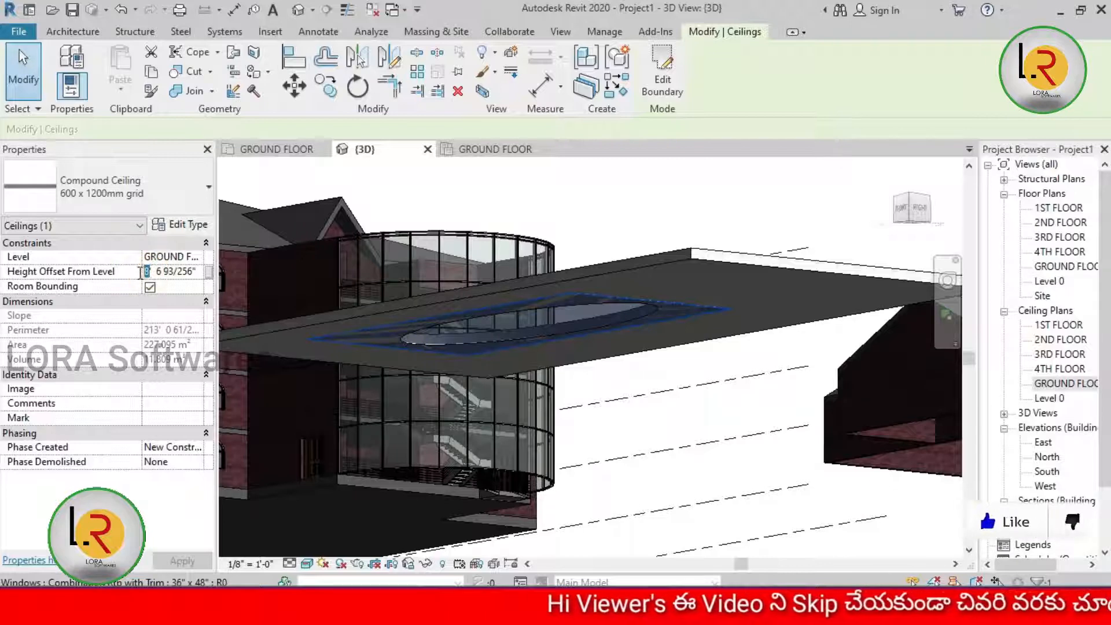
{"action": "left_click", "coordinate": [150, 287]}
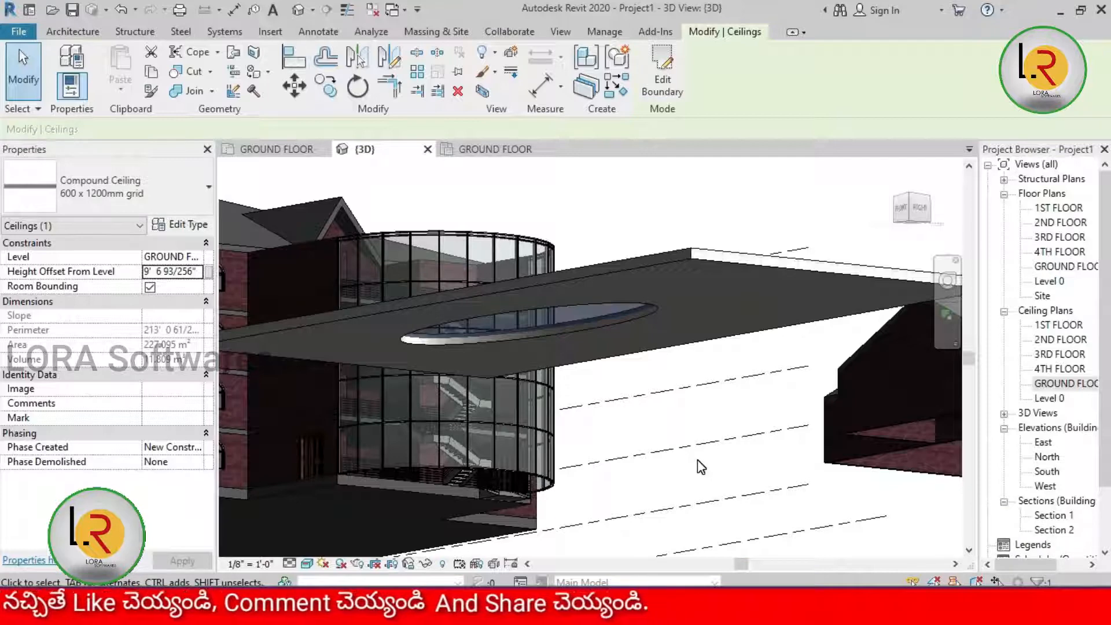
- Examine the ceiling over the elliptical opening and the edge of the opening from above and below
{"action": "middle_click_drag", "start_coordinate": [697, 215], "coordinate": [682, 374], "text": "shift"}
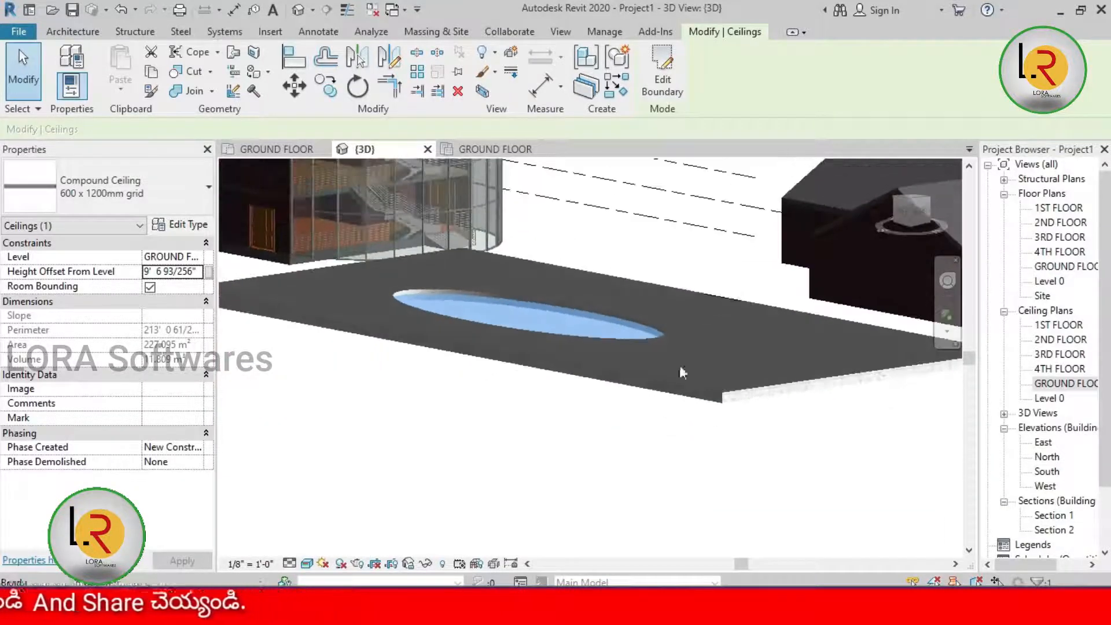
{"action": "left_click", "coordinate": [566, 454]}
{"action": "middle_click_drag", "start_coordinate": [566, 454], "coordinate": [549, 363], "text": "shift"}
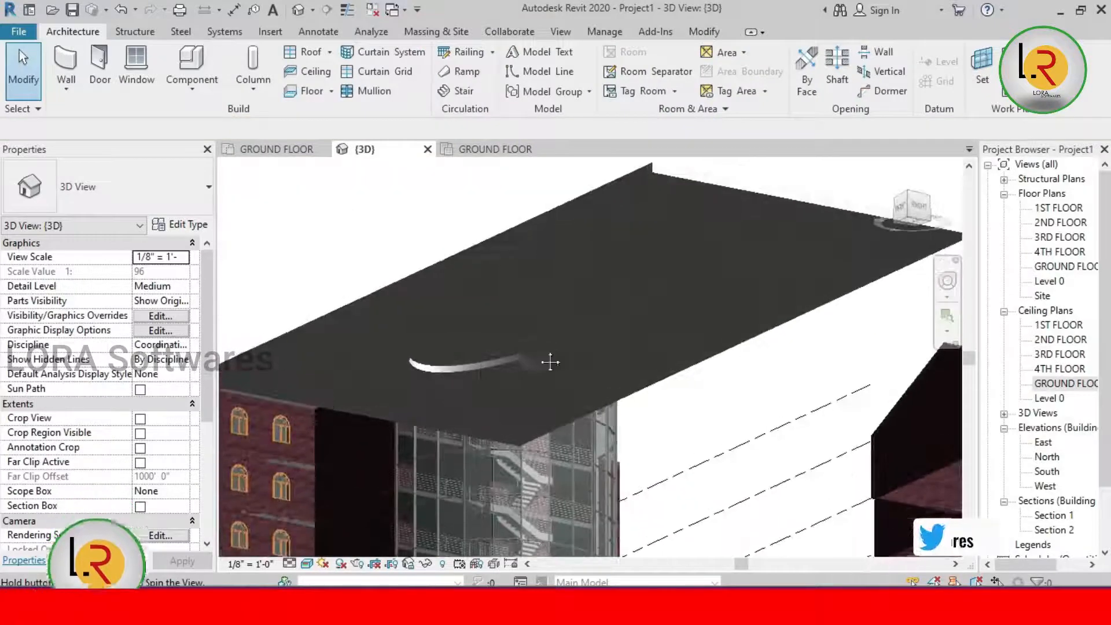
{"action": "scroll", "coordinate": [478, 351], "scroll_direction": "up", "scroll_amount": 3}
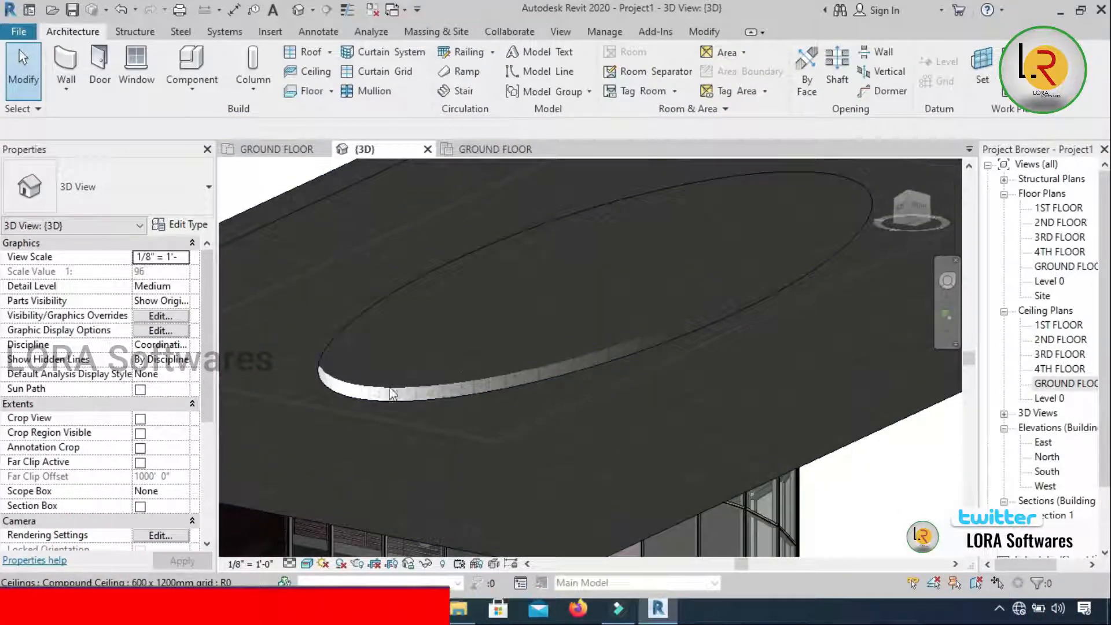
{"action": "scroll", "coordinate": [463, 395], "scroll_direction": "up", "scroll_amount": 3}
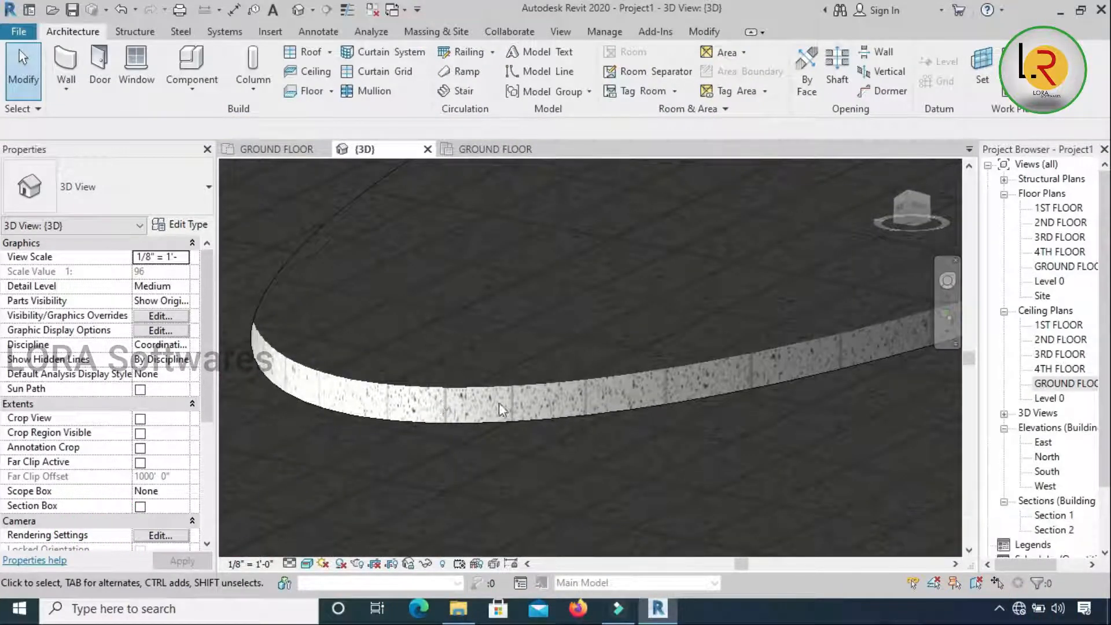
{"action": "scroll", "coordinate": [602, 315], "scroll_direction": "down", "scroll_amount": 5}
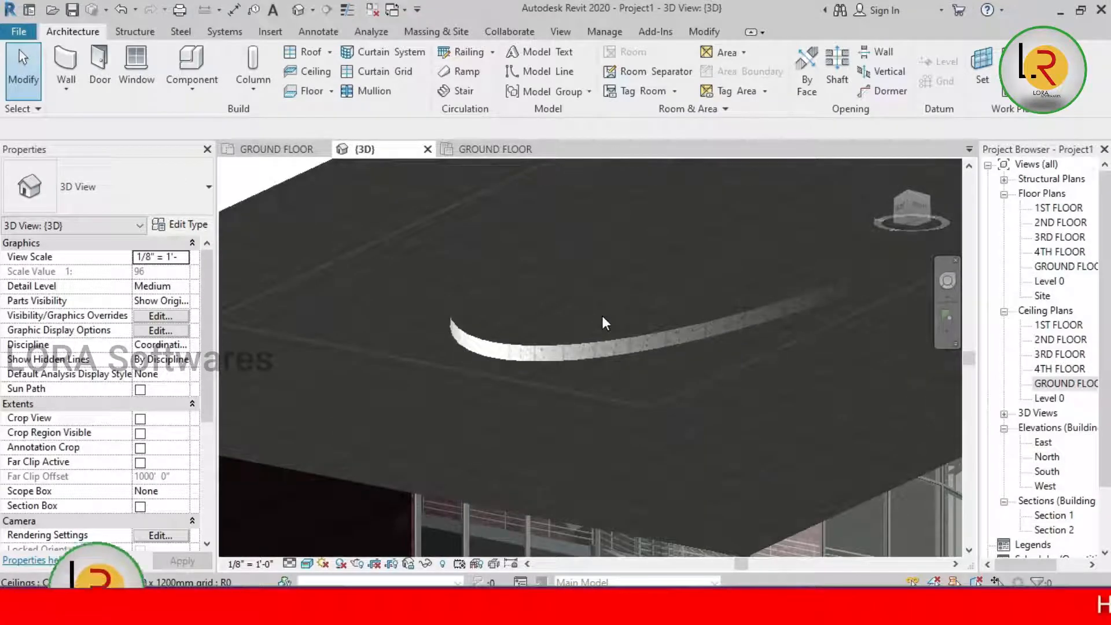
{"action": "middle_click_drag", "start_coordinate": [671, 336], "coordinate": [672, 372], "text": "shift"}
{"action": "scroll", "coordinate": [672, 372], "scroll_direction": "down", "scroll_amount": 3}
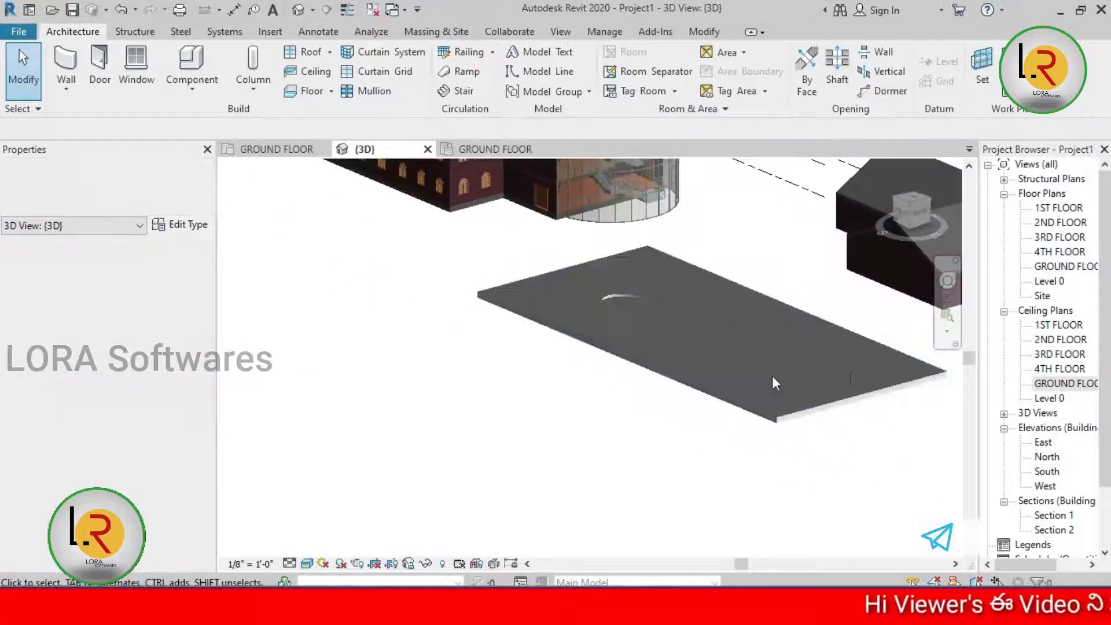
{"action": "scroll", "coordinate": [772, 376], "scroll_direction": "up", "scroll_amount": 6}
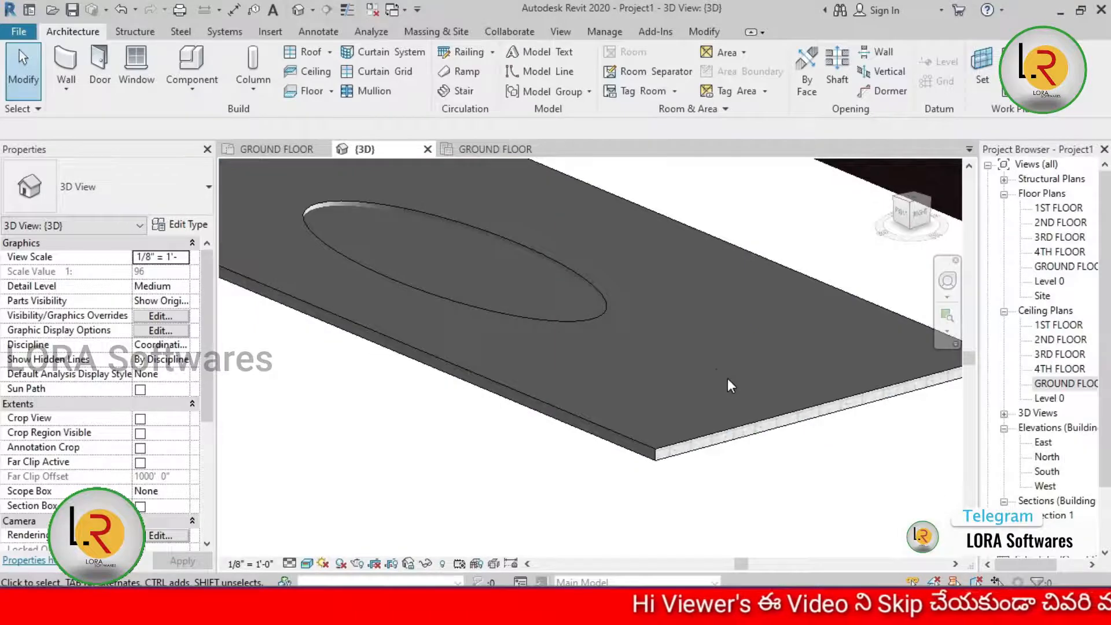
- Delete the ceiling with the elliptical opening and its covering ceiling in the ground floor ceiling plan
{"action": "left_click", "coordinate": [512, 148]}
{"action": "scroll", "coordinate": [492, 383], "scroll_direction": "down", "scroll_amount": 2}
{"action": "left_click_drag", "start_coordinate": [805, 243], "coordinate": [405, 460]}
{"action": "key", "text": "Delete"}
- Sketch a rectangular frame-shaped ceiling with an inner rectangular opening of about 176' by 92', and finish it
{"action": "left_click", "coordinate": [318, 76]}
{"action": "left_click", "coordinate": [708, 69]}
{"action": "left_click", "coordinate": [789, 53]}
{"action": "left_click", "coordinate": [425, 234]}
{"action": "left_click", "coordinate": [886, 493]}
{"action": "left_click", "coordinate": [434, 247]}
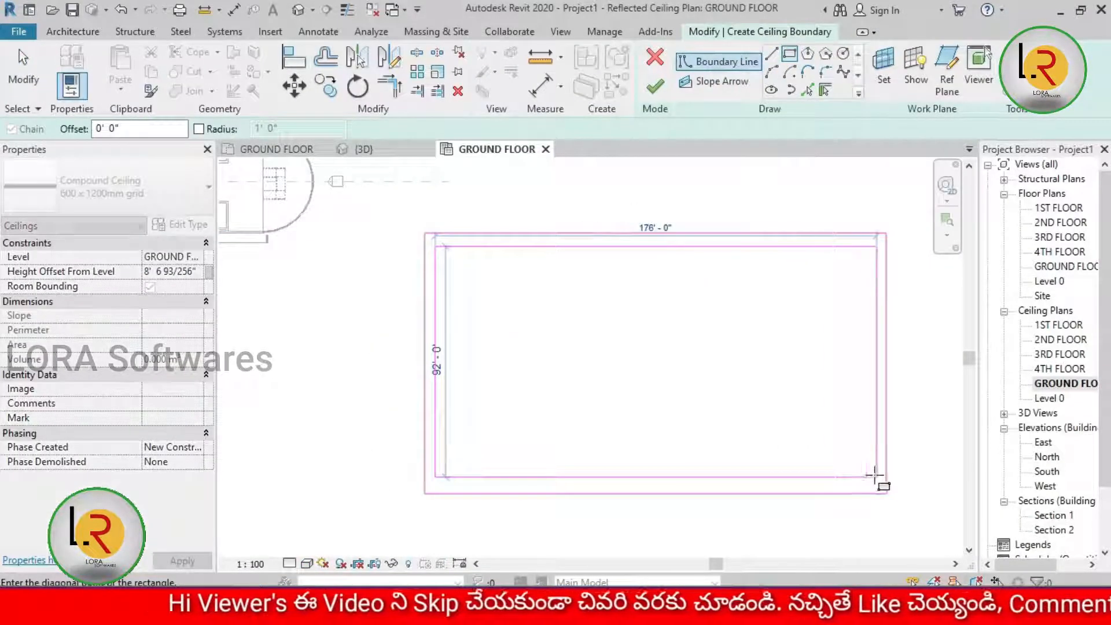
{"action": "left_click", "coordinate": [876, 477]}
{"action": "left_click", "coordinate": [655, 87]}
{"action": "left_click", "coordinate": [570, 347]}
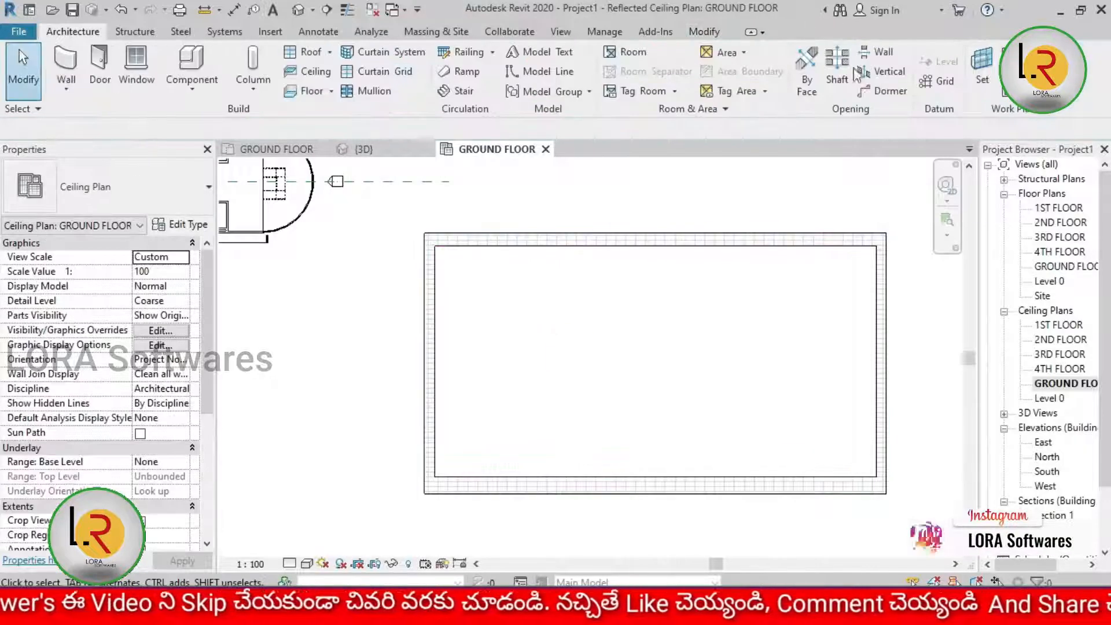
- Sketch a second rectangular ceiling covering the frame ceiling's opening, with its edges overlapping the frame's band, and finish it
{"action": "left_click", "coordinate": [316, 79]}
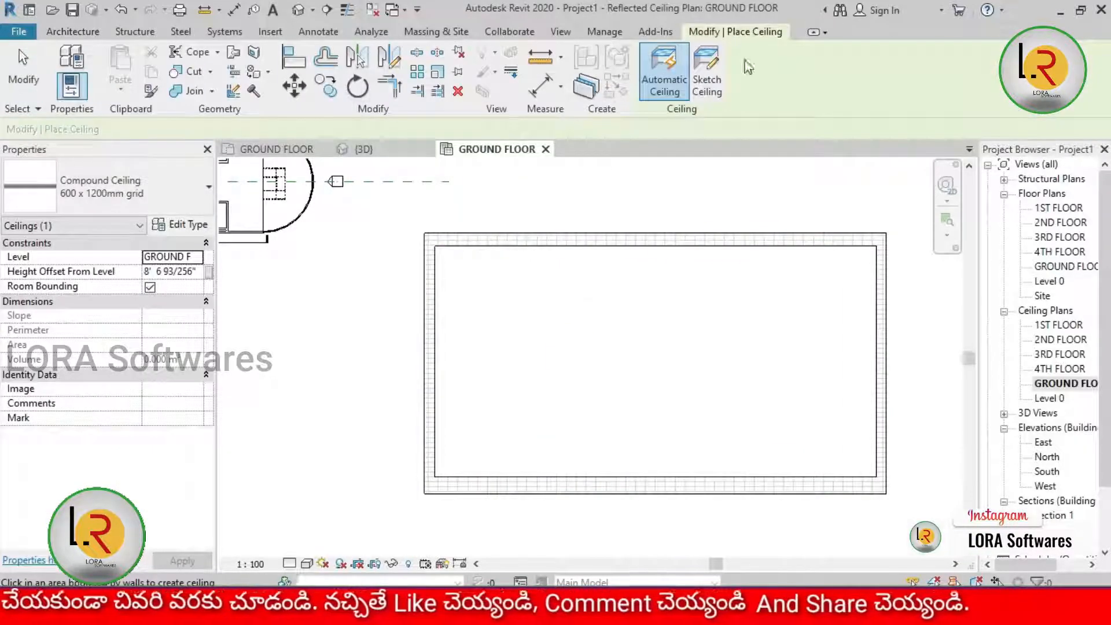
{"action": "left_click", "coordinate": [714, 76]}
{"action": "scroll", "coordinate": [430, 241], "scroll_direction": "up", "scroll_amount": 2}
{"action": "left_click", "coordinate": [427, 238]}
{"action": "middle_click_drag", "start_coordinate": [628, 333], "coordinate": [506, 248]}
{"action": "left_click", "coordinate": [790, 54]}
{"action": "middle_click_drag", "start_coordinate": [455, 224], "coordinate": [573, 300]}
{"action": "left_click", "coordinate": [421, 230]}
{"action": "middle_click_drag", "start_coordinate": [635, 359], "coordinate": [529, 277]}
{"action": "scroll", "coordinate": [528, 276], "scroll_direction": "down", "scroll_amount": 2}
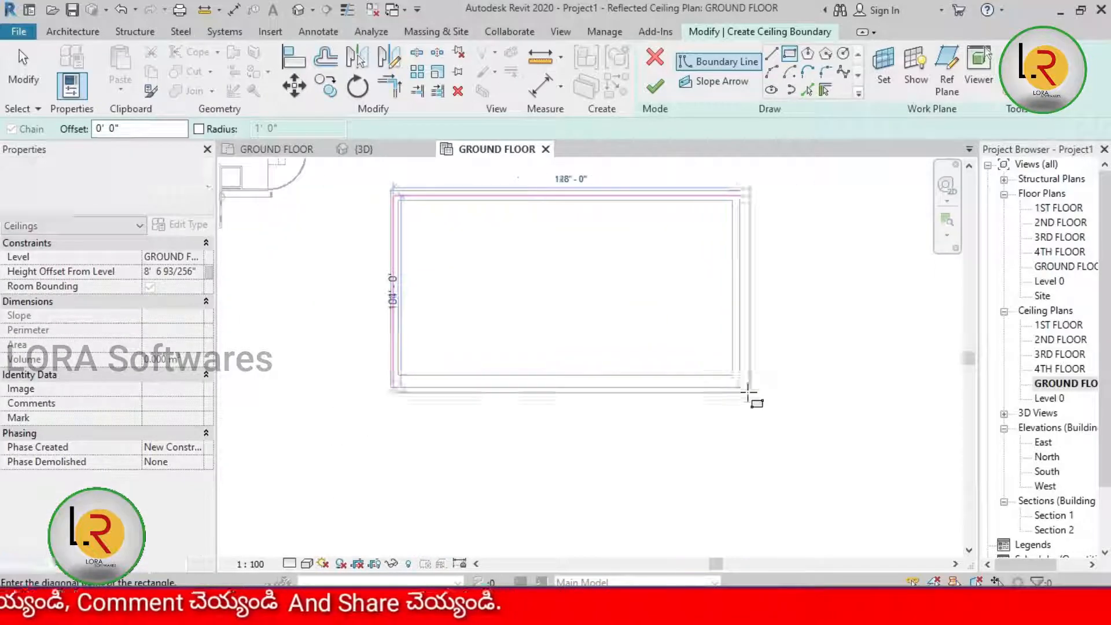
{"action": "scroll", "coordinate": [739, 384], "scroll_direction": "up", "scroll_amount": 4}
{"action": "left_click", "coordinate": [741, 382]}
{"action": "scroll", "coordinate": [801, 392], "scroll_direction": "down", "scroll_amount": 4}
{"action": "left_click", "coordinate": [656, 88]}
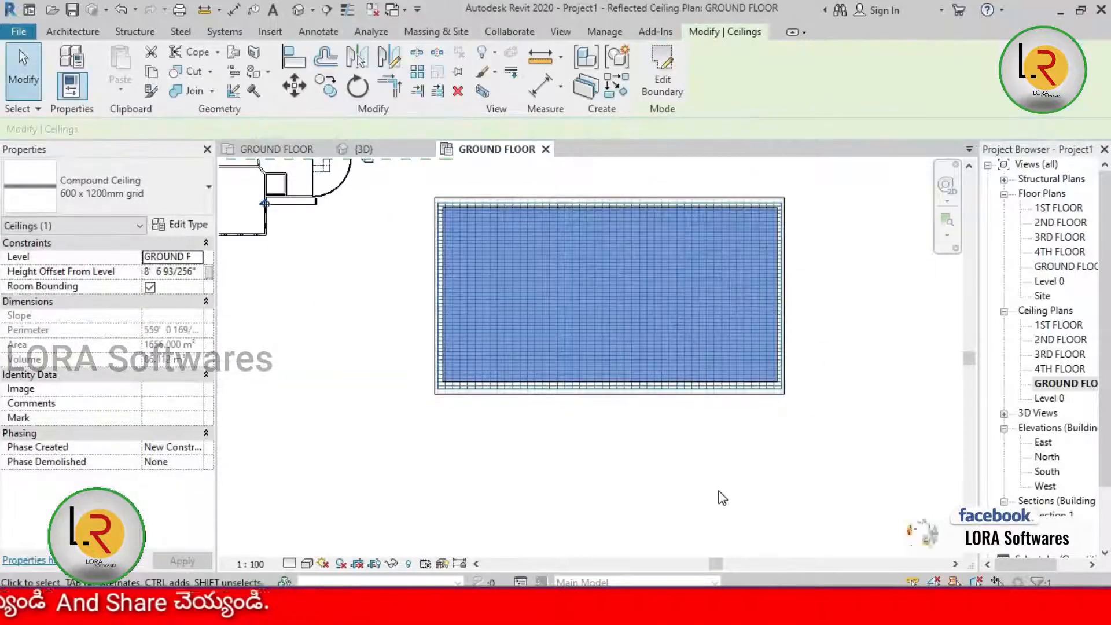
- Select the frame-shaped ceiling in the 3D view and set its height offset from level to 8' 4 93/256"
{"action": "left_click", "coordinate": [360, 148]}
{"action": "middle_click_drag", "start_coordinate": [521, 329], "coordinate": [586, 290], "text": "shift"}
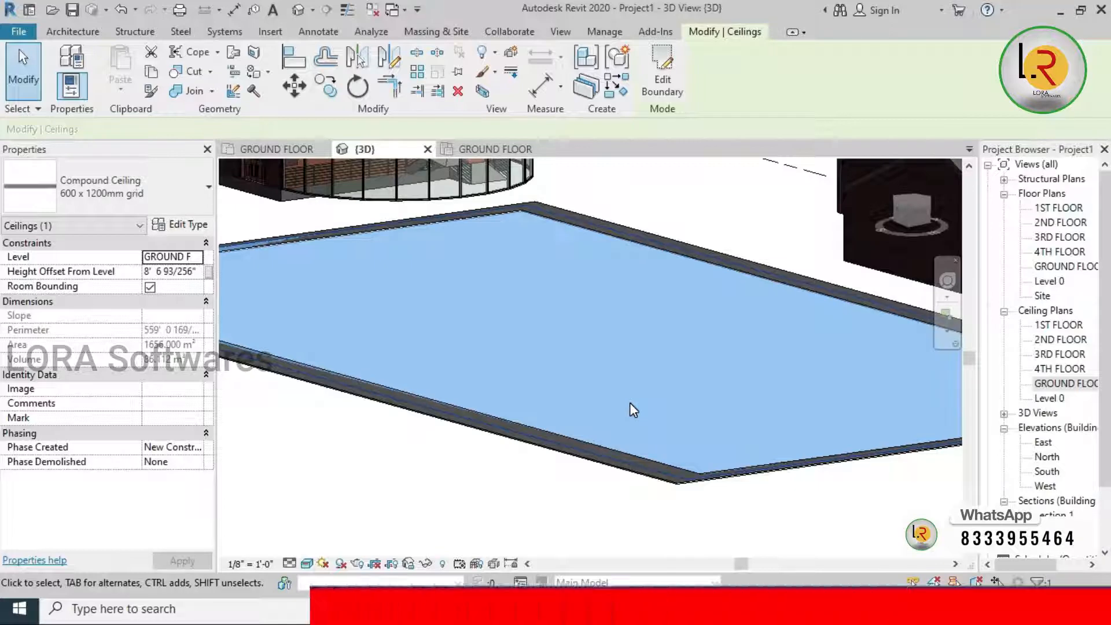
{"action": "middle_click_drag", "start_coordinate": [630, 401], "coordinate": [699, 357], "text": "shift"}
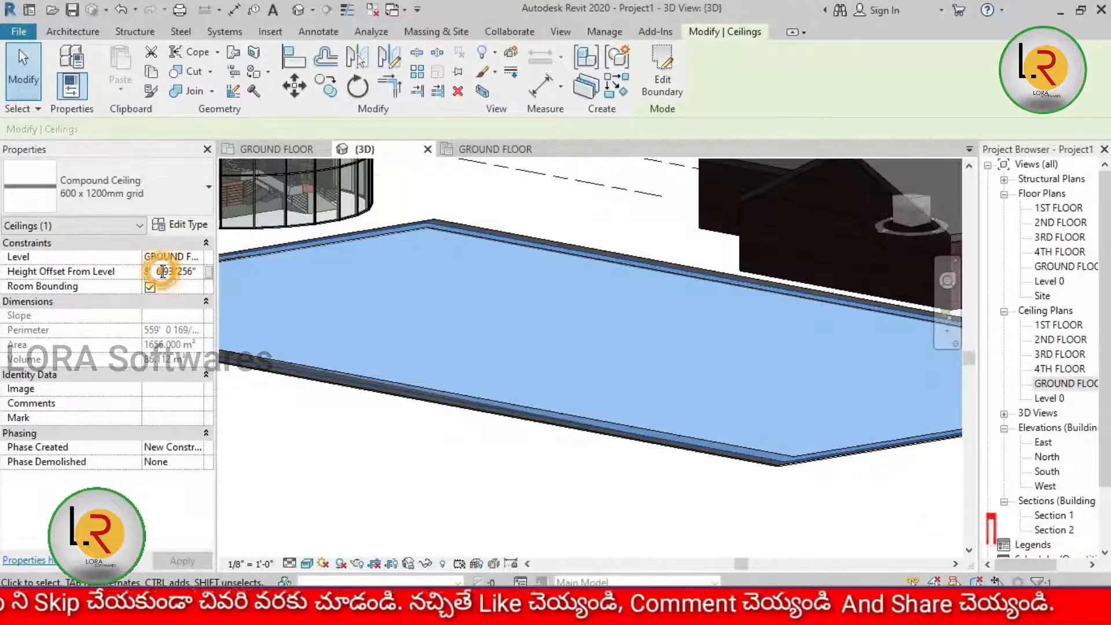
{"action": "left_click", "coordinate": [695, 479]}
{"action": "left_click", "coordinate": [776, 468]}
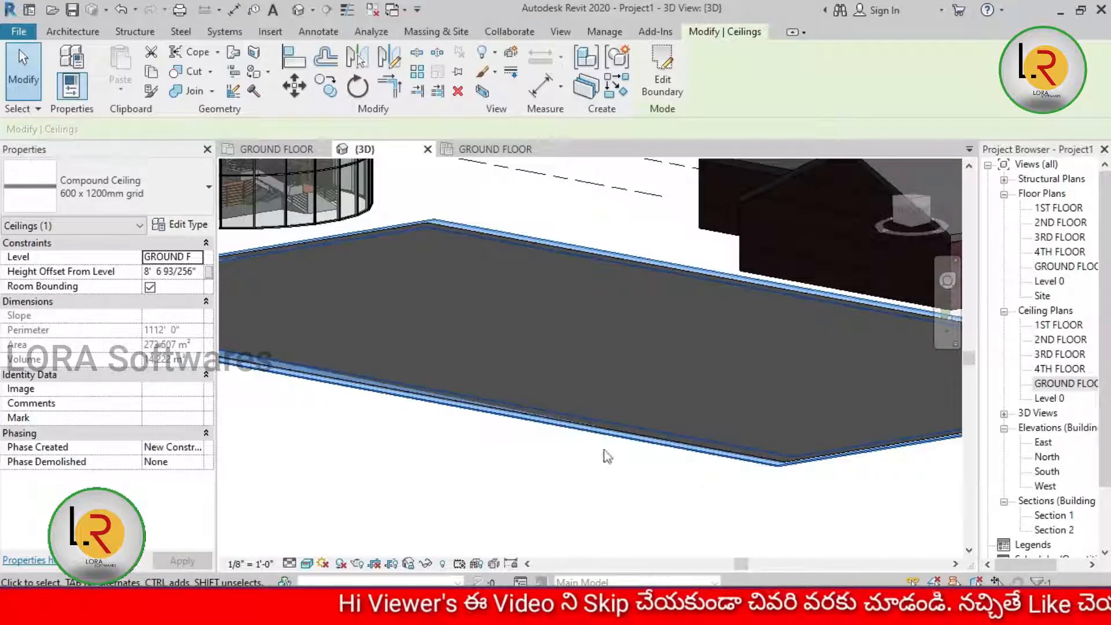
{"action": "left_click", "coordinate": [163, 271]}
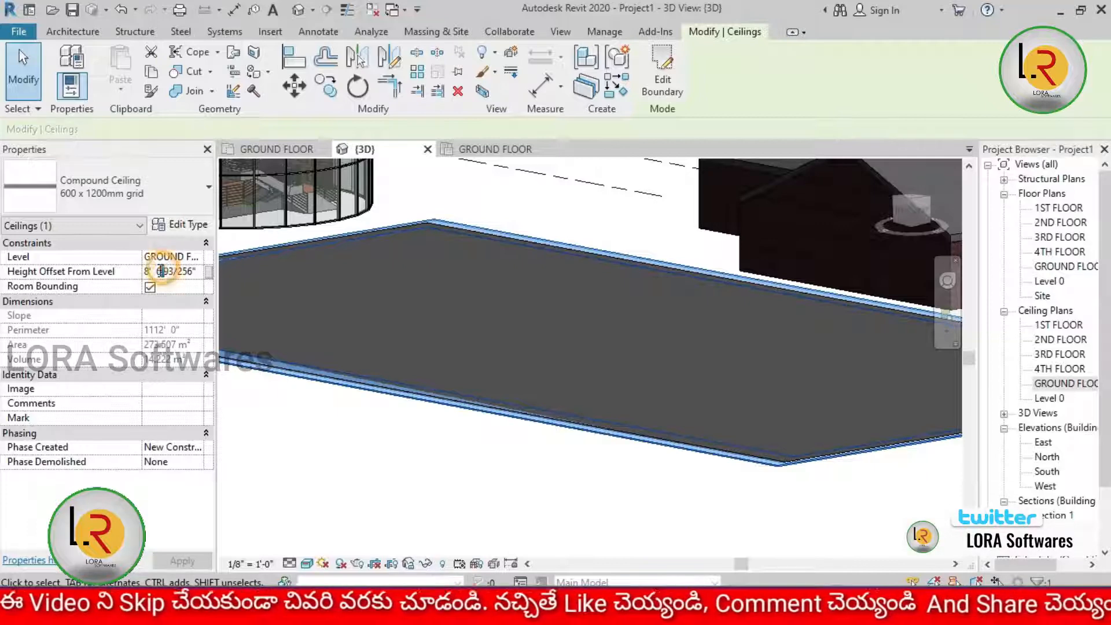
{"action": "double_click", "coordinate": [158, 271]}
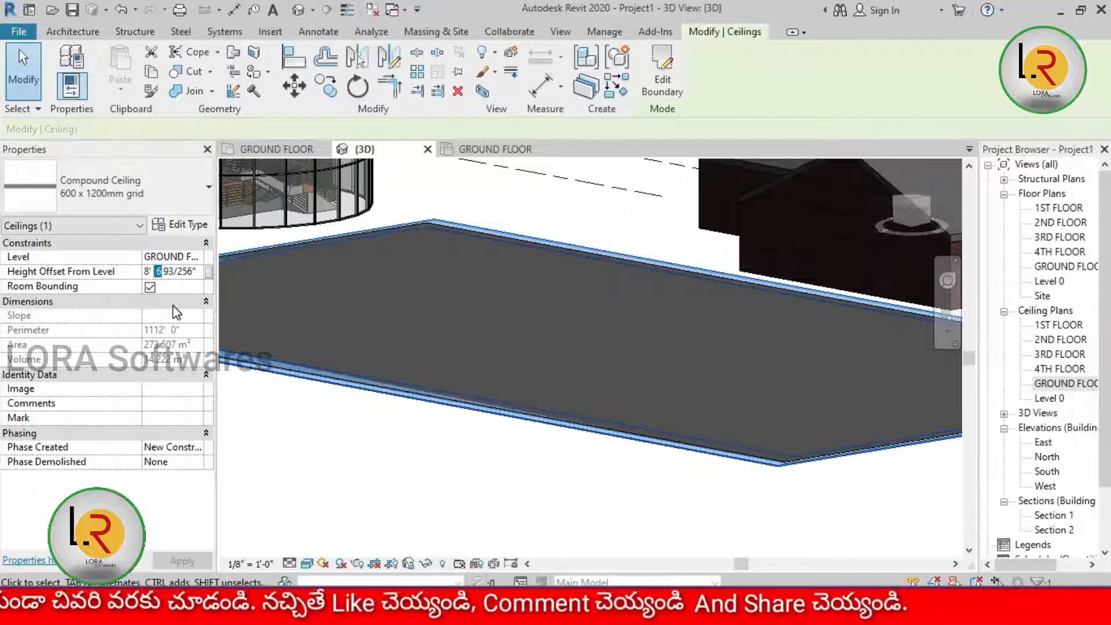
{"action": "type", "text": "4"}
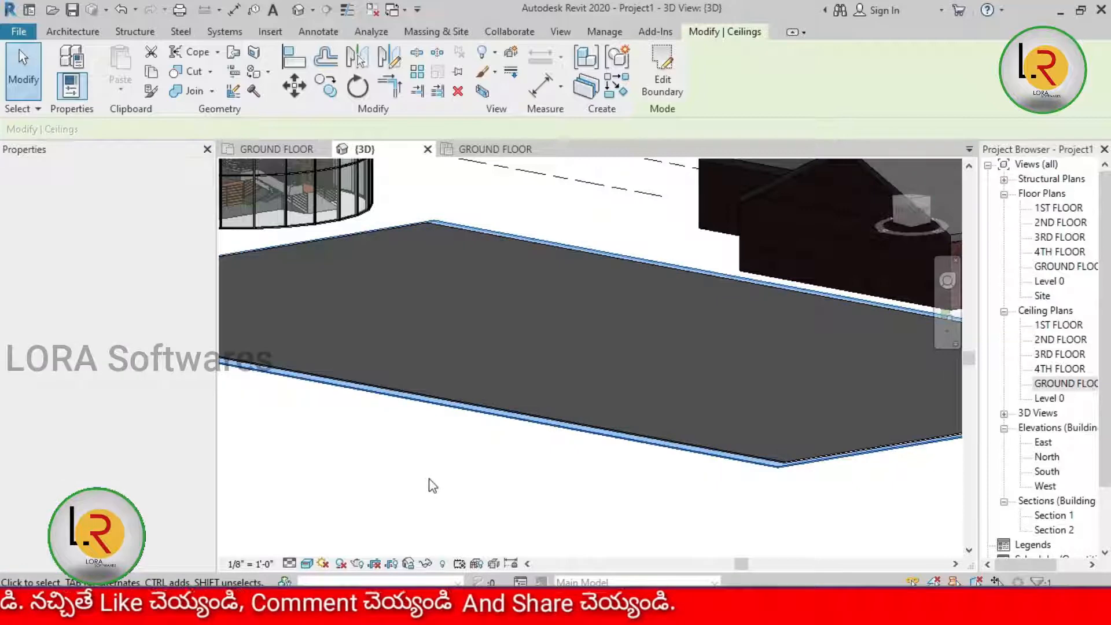
{"action": "left_click", "coordinate": [425, 496]}
- Delete both the frame-shaped ceiling and the ceiling covering its opening in the 3D view
{"action": "middle_click_drag", "start_coordinate": [485, 518], "coordinate": [457, 417], "text": "shift"}
{"action": "scroll", "coordinate": [457, 417], "scroll_direction": "up", "scroll_amount": 5}
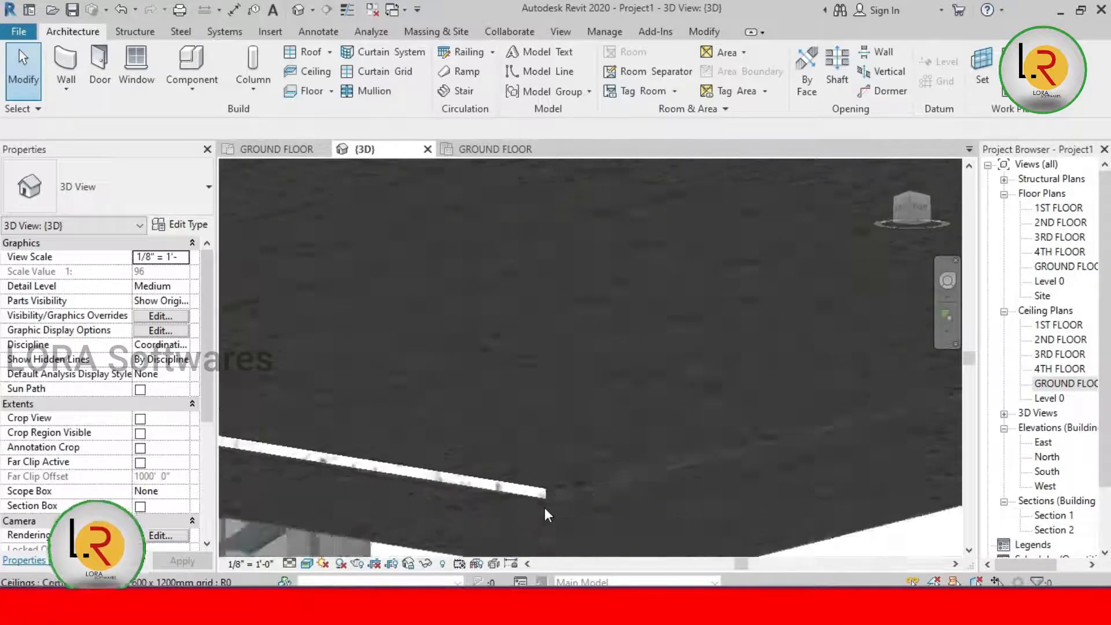
{"action": "scroll", "coordinate": [529, 454], "scroll_direction": "up", "scroll_amount": 3}
{"action": "scroll", "coordinate": [527, 444], "scroll_direction": "down", "scroll_amount": 5}
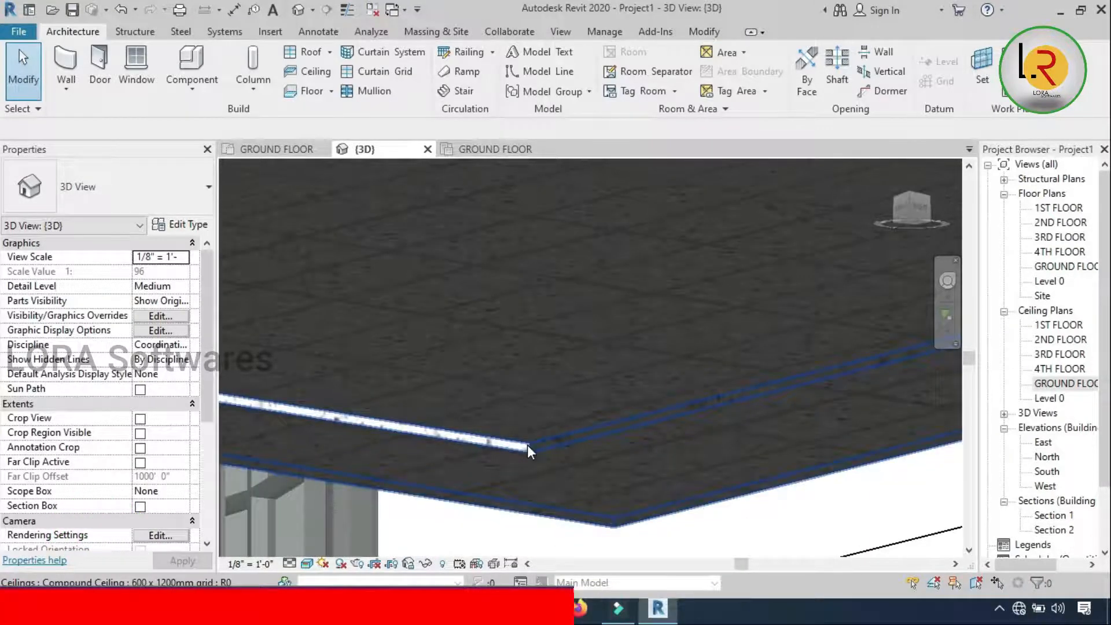
{"action": "middle_click_drag", "start_coordinate": [531, 445], "coordinate": [845, 443], "text": "shift"}
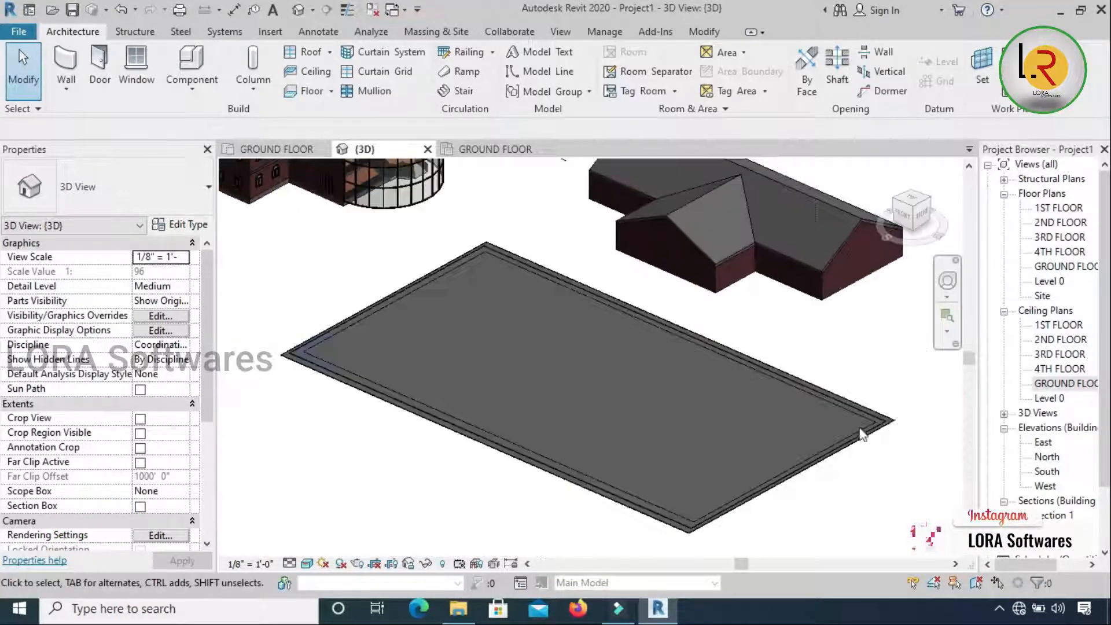
{"action": "left_click", "coordinate": [819, 461]}
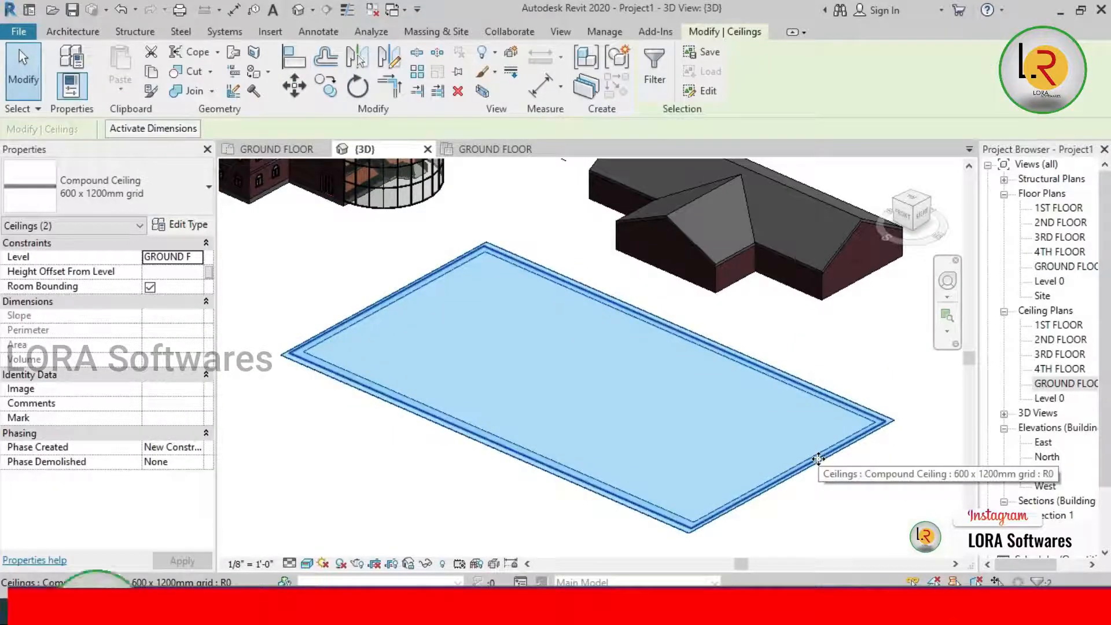
{"action": "key", "text": "Delete"}
- In the ground floor ceiling plan, select the room's outer ceiling around the nested rectangular ceilings and open its boundary for editing
{"action": "double_click", "coordinate": [1039, 383]}
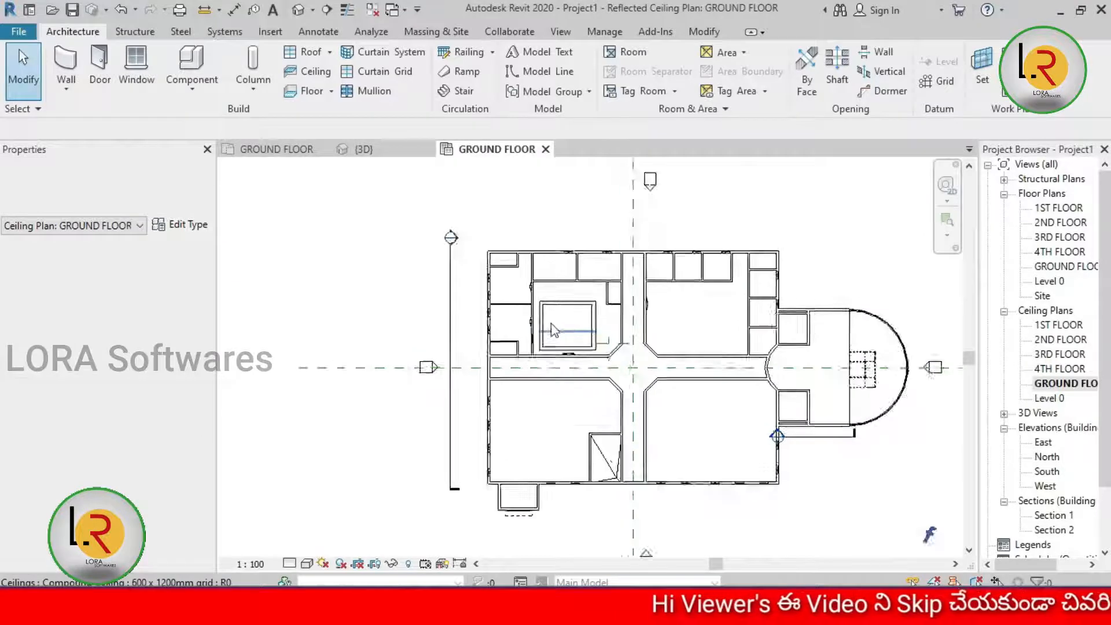
{"action": "scroll", "coordinate": [602, 301], "scroll_direction": "up", "scroll_amount": 5}
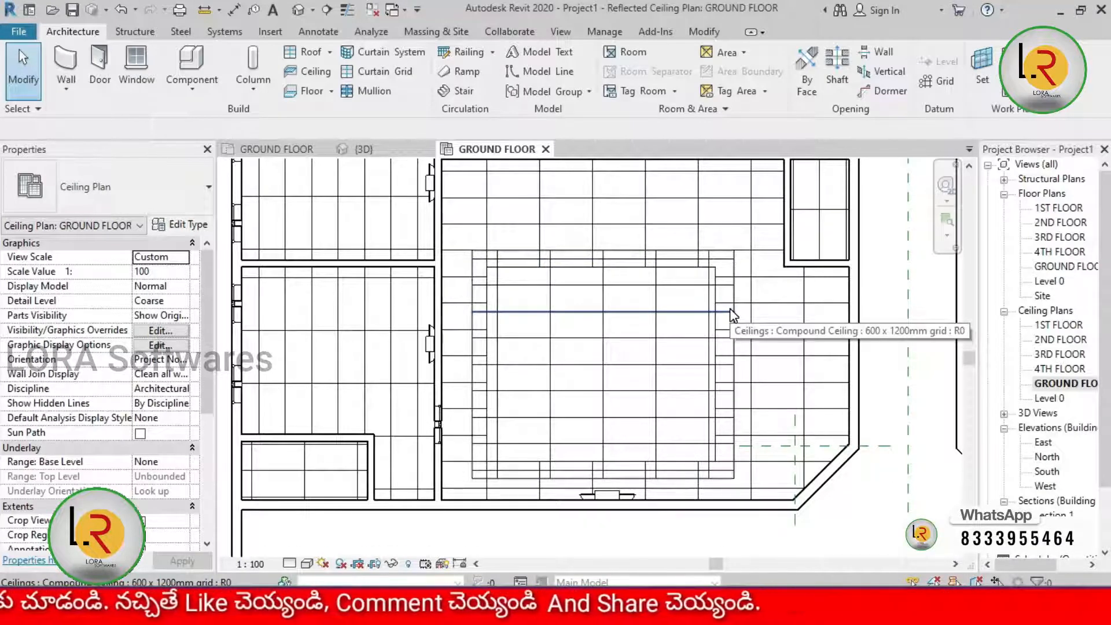
{"action": "scroll", "coordinate": [579, 295], "scroll_direction": "down", "scroll_amount": 2}
{"action": "scroll", "coordinate": [579, 295], "scroll_direction": "up", "scroll_amount": 2}
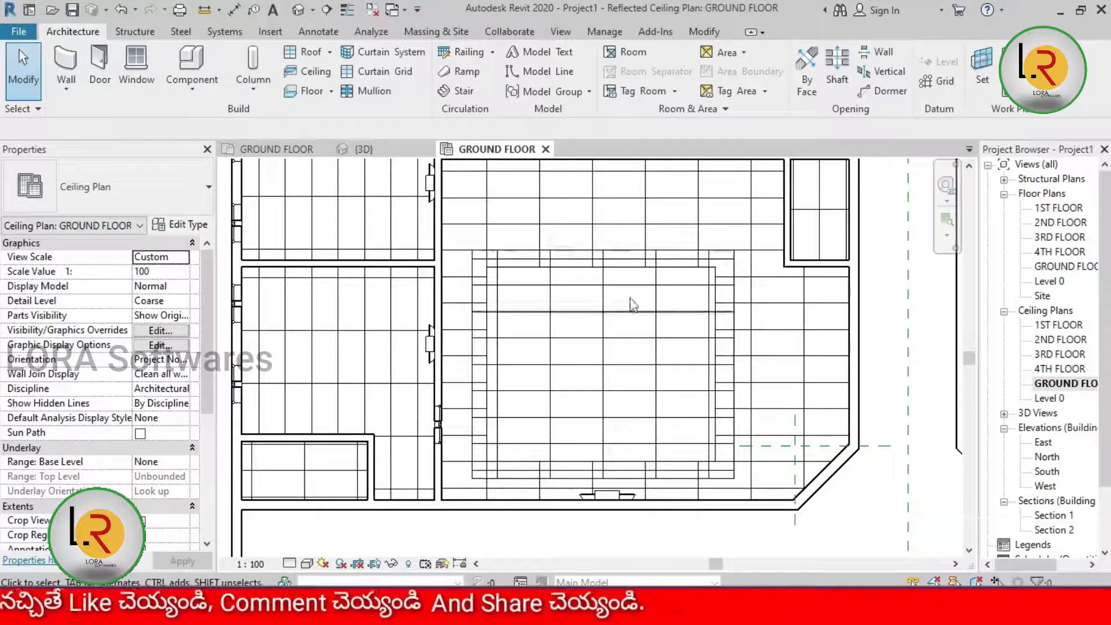
{"action": "left_click", "coordinate": [829, 356]}
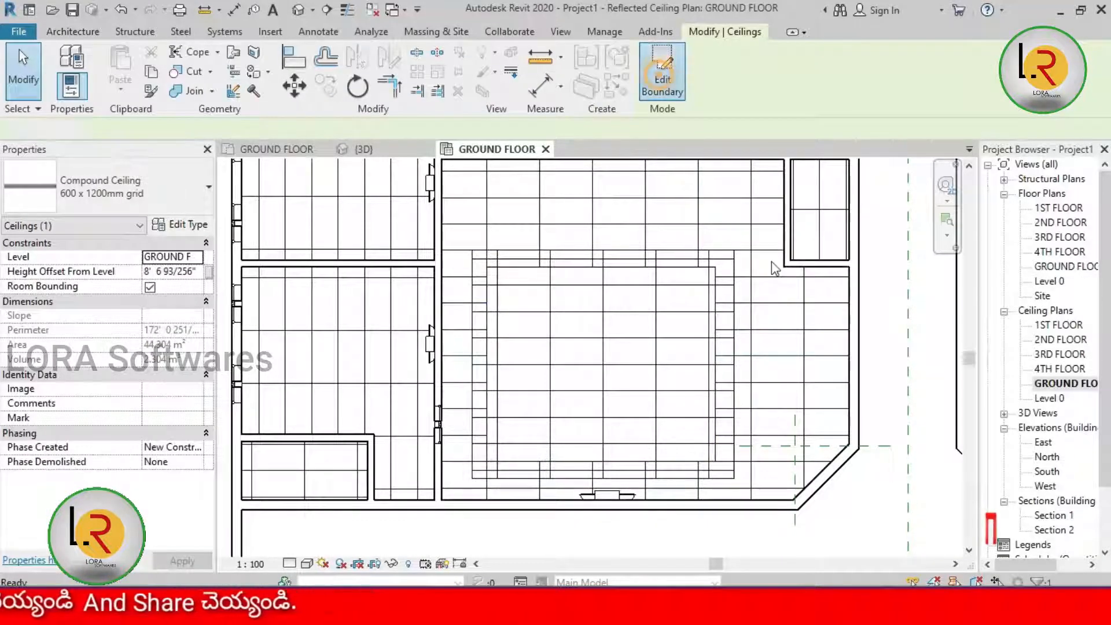
{"action": "left_click", "coordinate": [658, 63]}
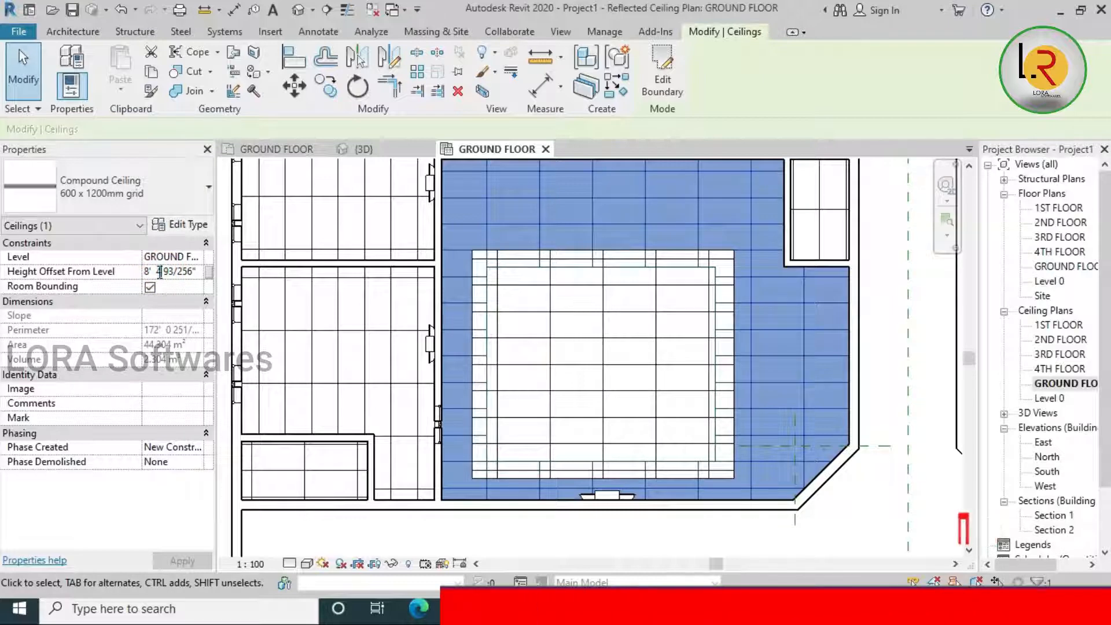
- Set the height offset from level of the room's outer ceiling to 8' 4 93/256" in the ground floor ceiling plan
{"action": "key", "text": "Return"}
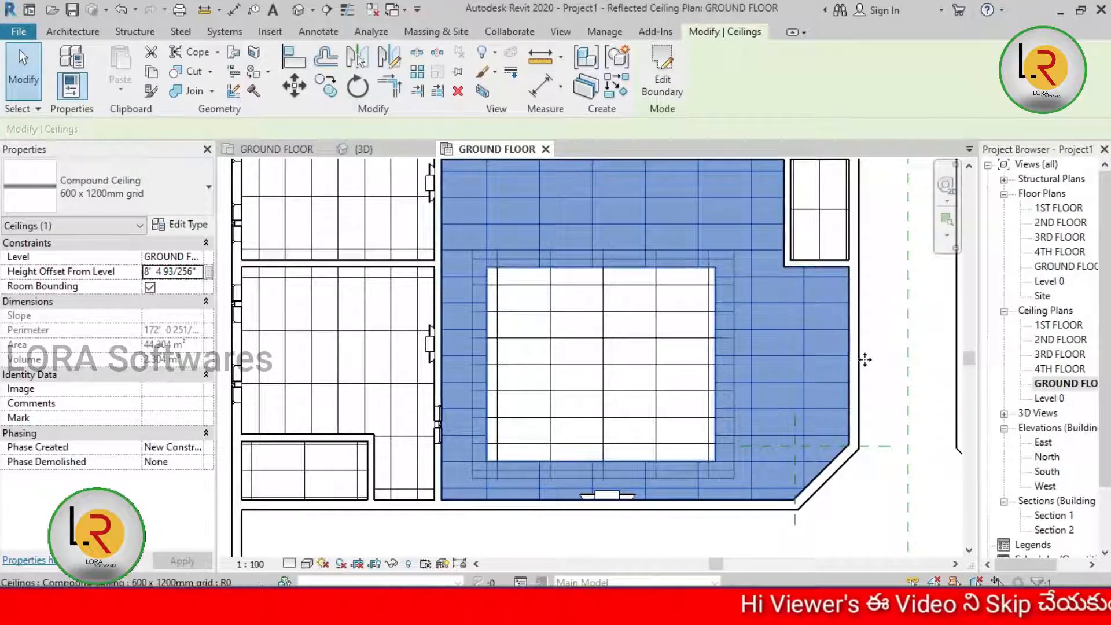
{"action": "key", "text": "Escape"}
{"action": "scroll", "coordinate": [662, 380], "scroll_direction": "down", "scroll_amount": 3}
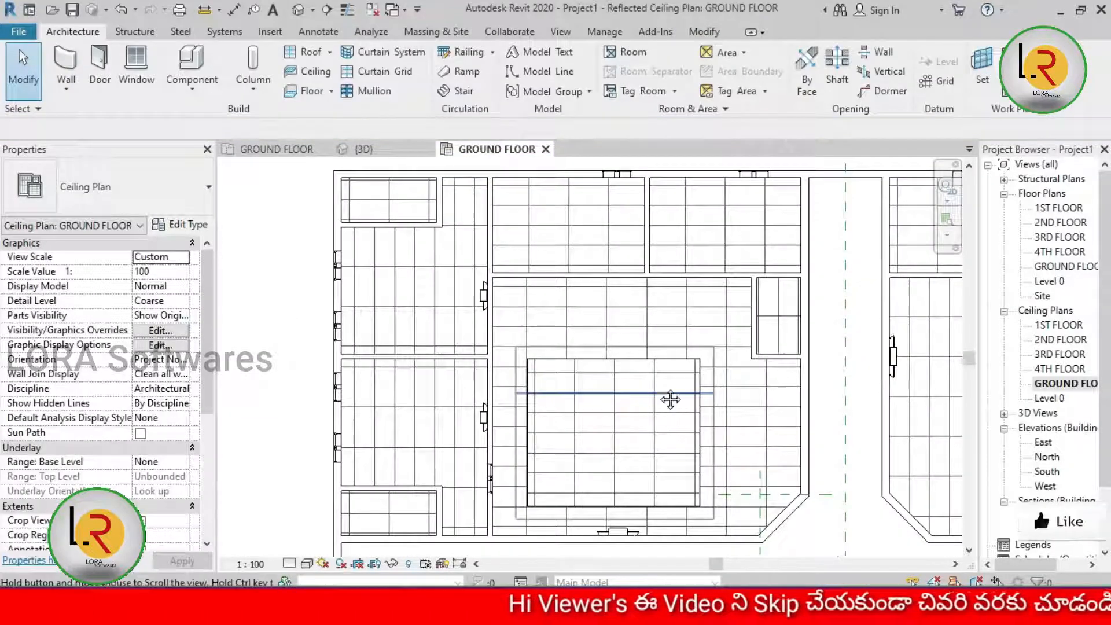
{"action": "middle_click_drag", "start_coordinate": [672, 408], "coordinate": [665, 387]}
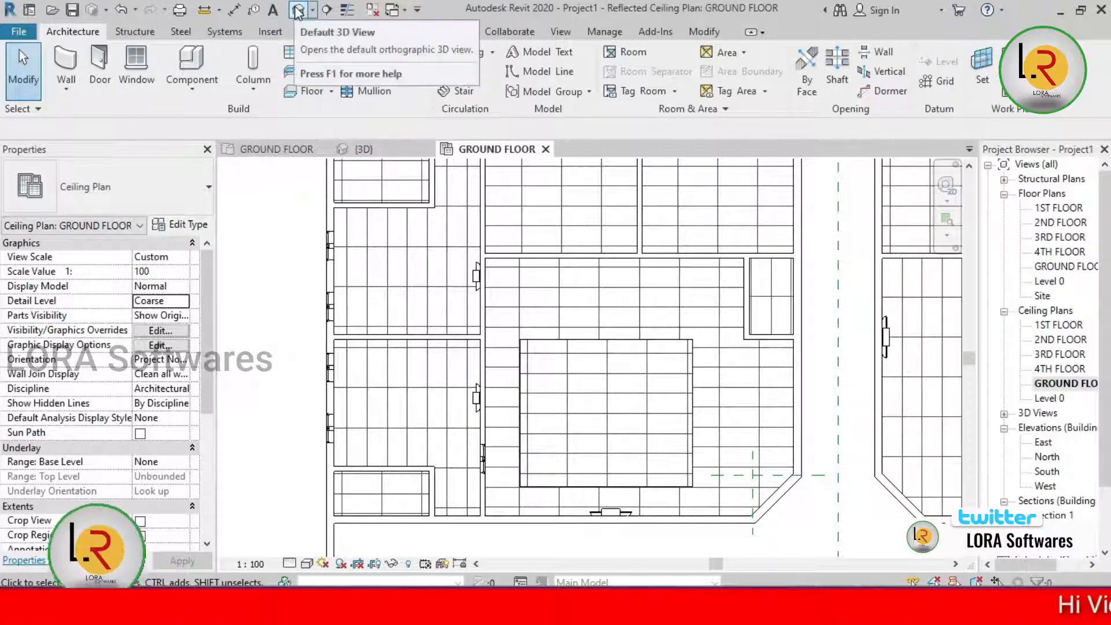
- In the ground floor plan, place a camera between the sofa and the room's upper wall, aimed past the lower wall
{"action": "left_click", "coordinate": [313, 11]}
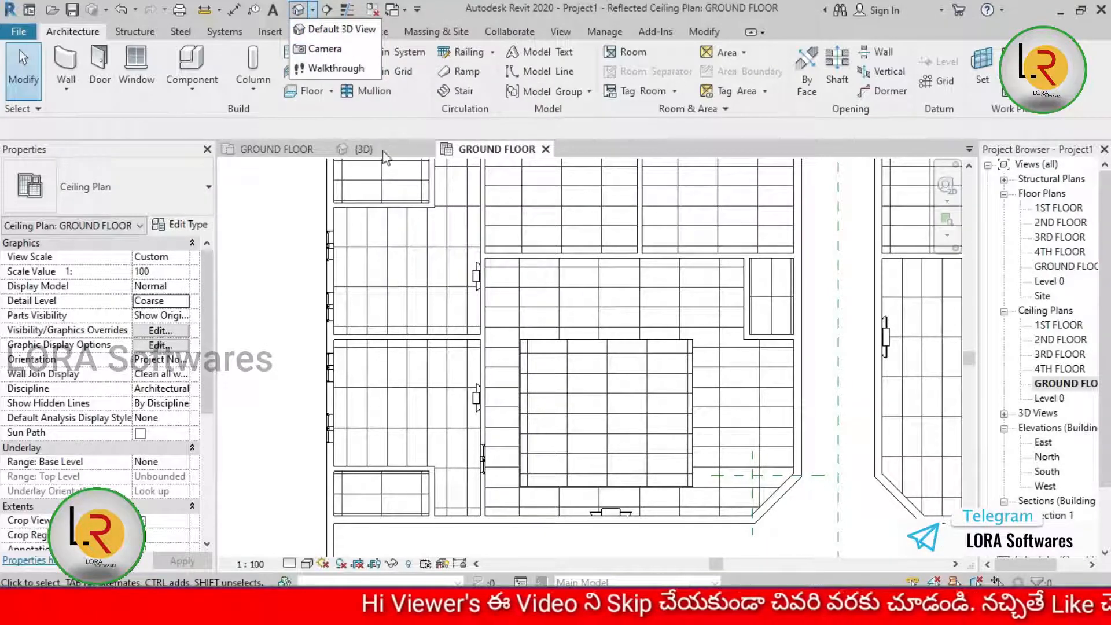
{"action": "left_click", "coordinate": [265, 286]}
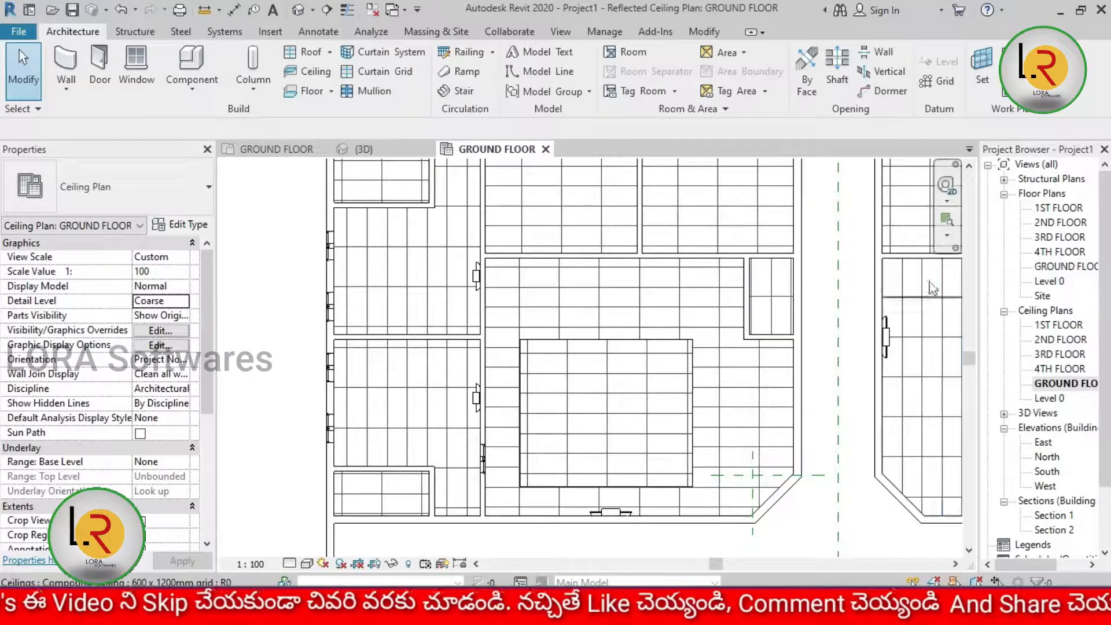
{"action": "double_click", "coordinate": [1051, 267]}
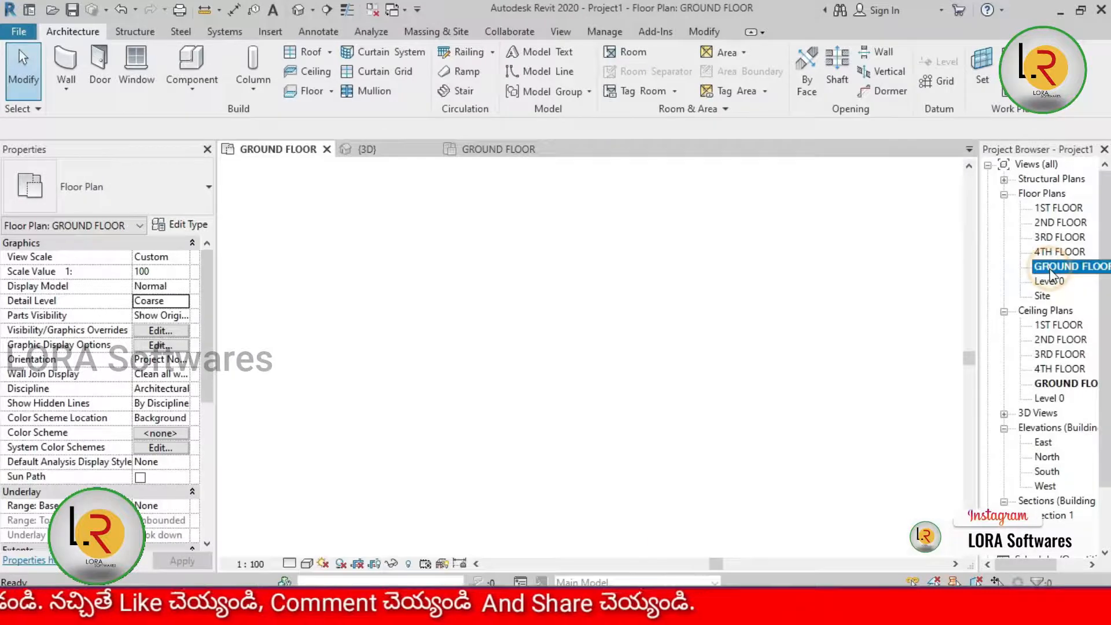
{"action": "scroll", "coordinate": [611, 354], "scroll_direction": "up", "scroll_amount": 4}
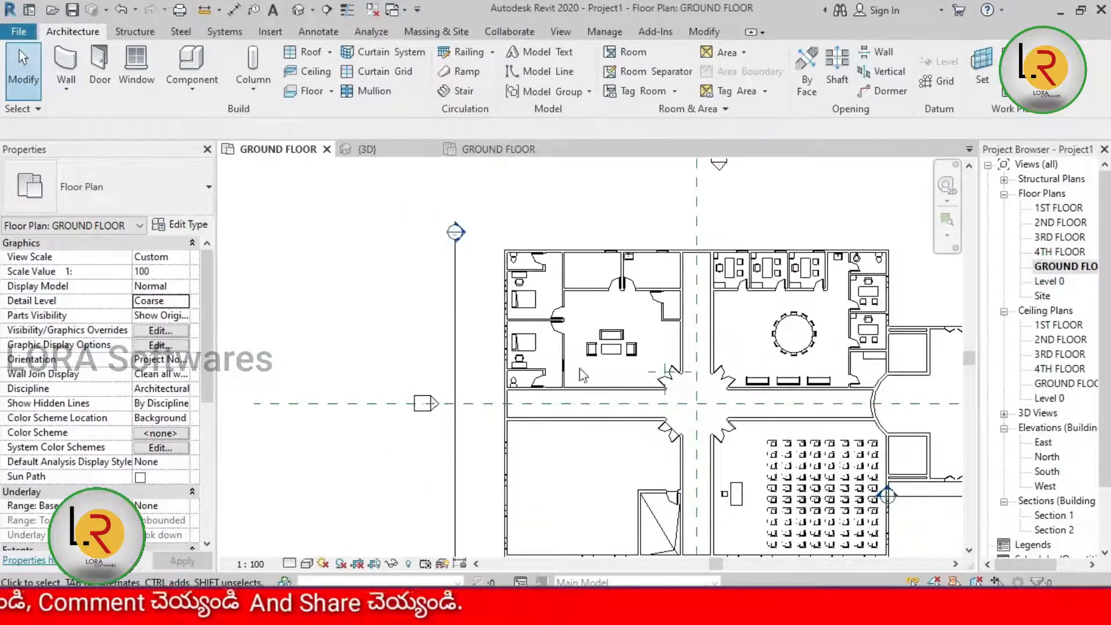
{"action": "scroll", "coordinate": [612, 354], "scroll_direction": "up", "scroll_amount": 2}
{"action": "left_click", "coordinate": [312, 10]}
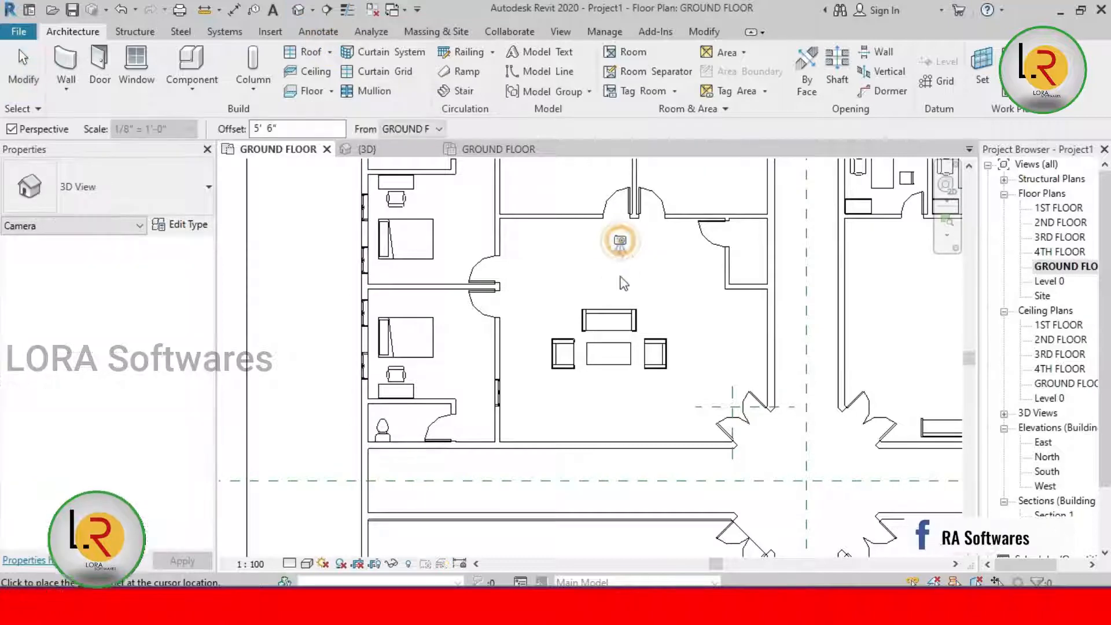
{"action": "left_click", "coordinate": [593, 464]}
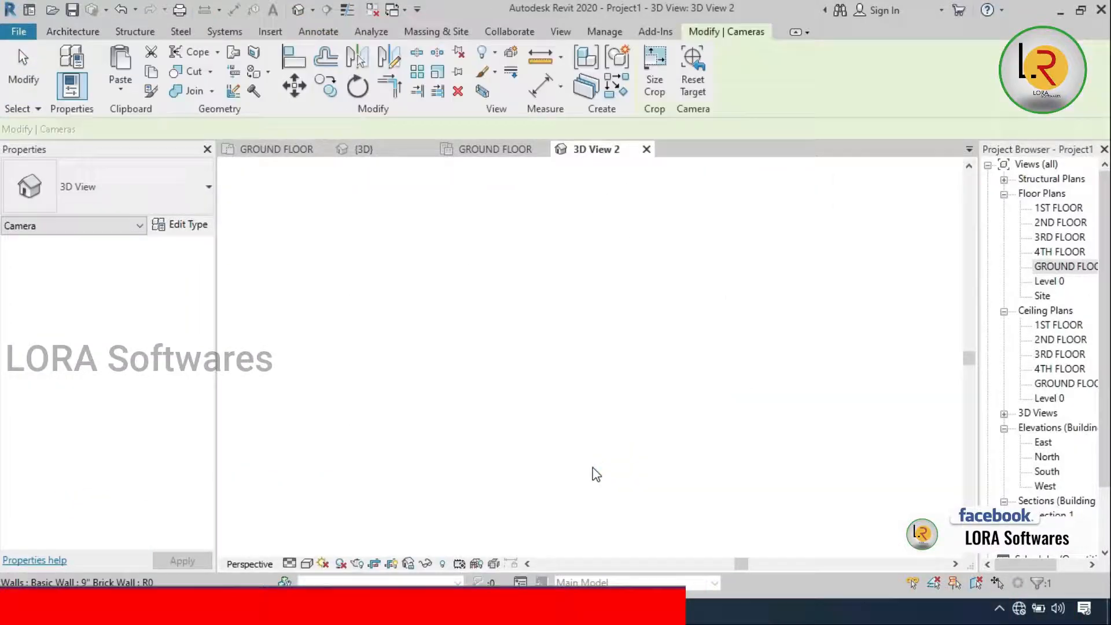
{"action": "middle_click_drag", "start_coordinate": [649, 446], "coordinate": [614, 379]}
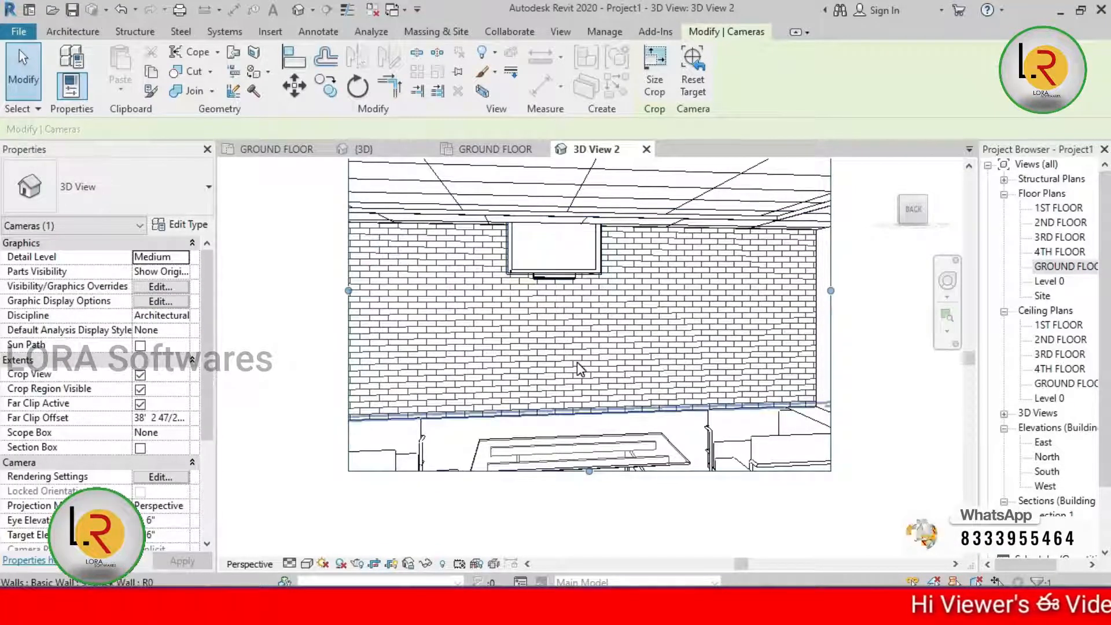
- Extend the camera view's crop region downward to include the table and sofas, and set the visual style to Realistic
{"action": "scroll", "coordinate": [568, 340], "scroll_direction": "down", "scroll_amount": 5}
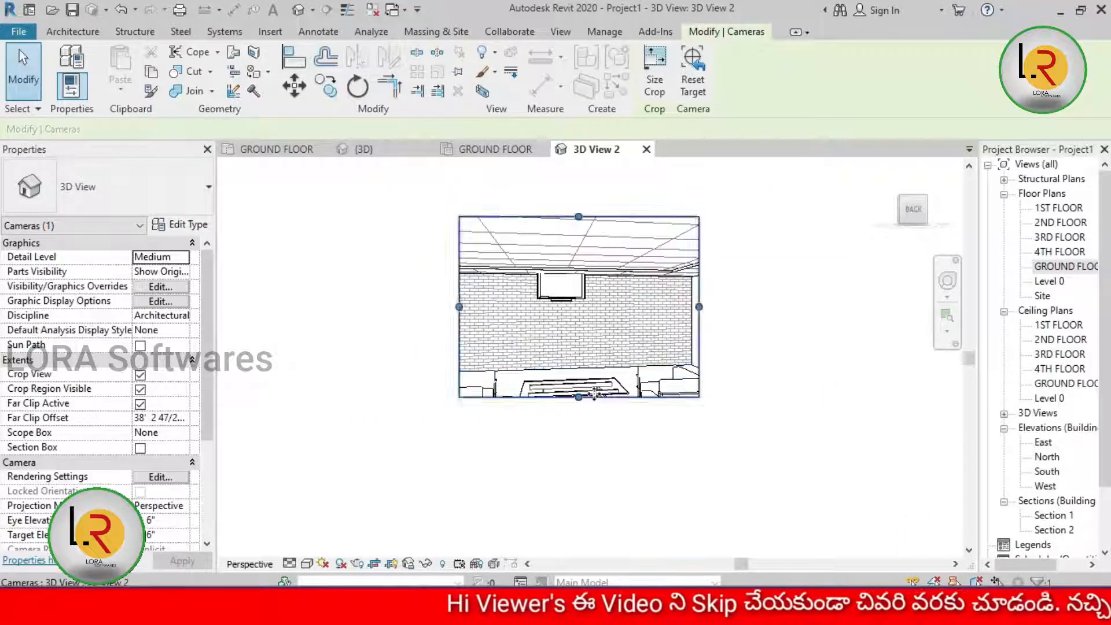
{"action": "left_click_drag", "start_coordinate": [579, 398], "coordinate": [579, 440]}
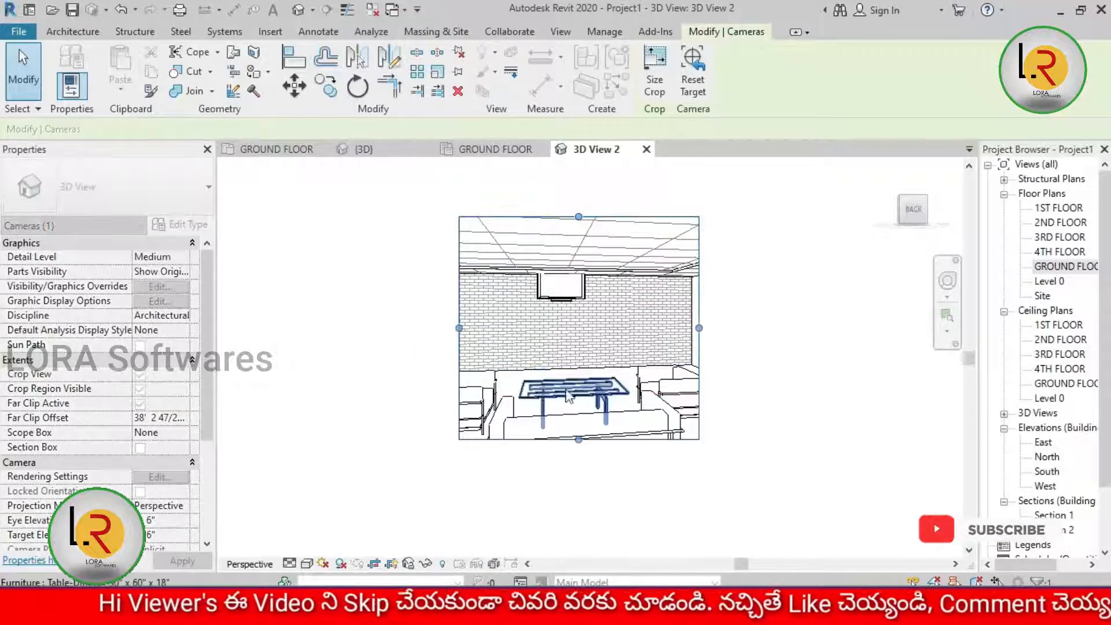
{"action": "left_click", "coordinate": [307, 564]}
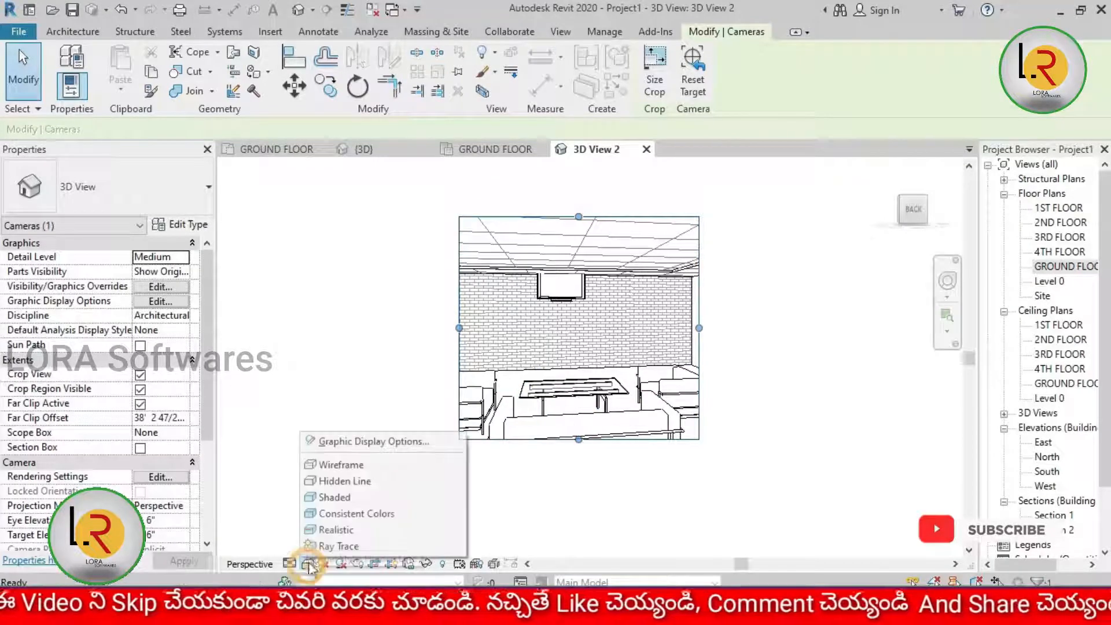
{"action": "left_click", "coordinate": [355, 531]}
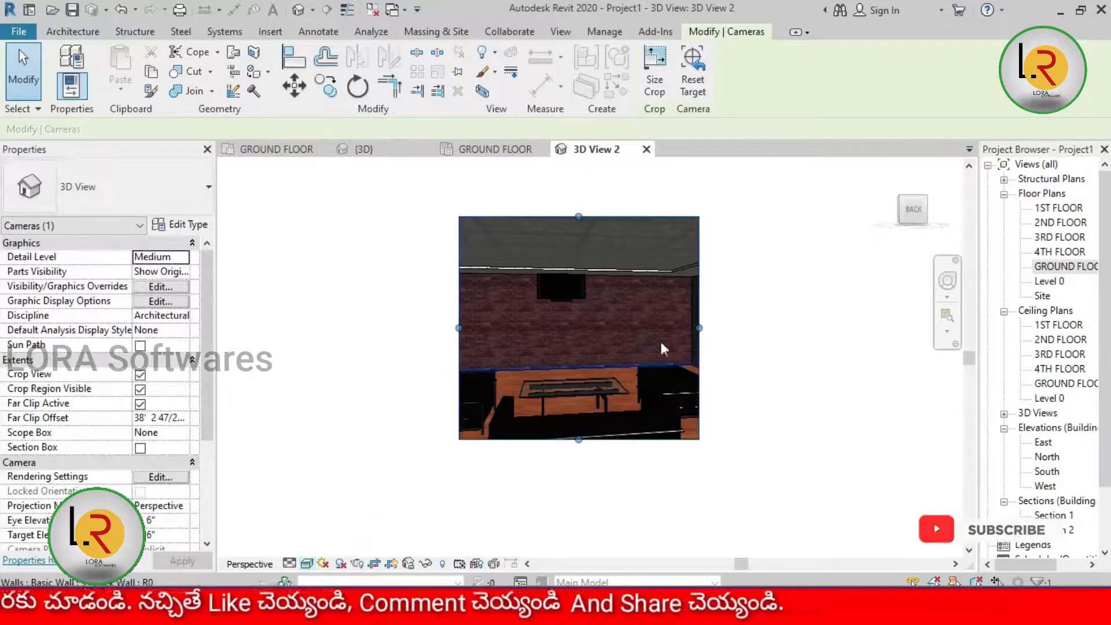
- Set the elevation from level of the wall-mounted TV to 5' 0" and examine the ceiling edges above it
{"action": "scroll", "coordinate": [554, 301], "scroll_direction": "up", "scroll_amount": 3}
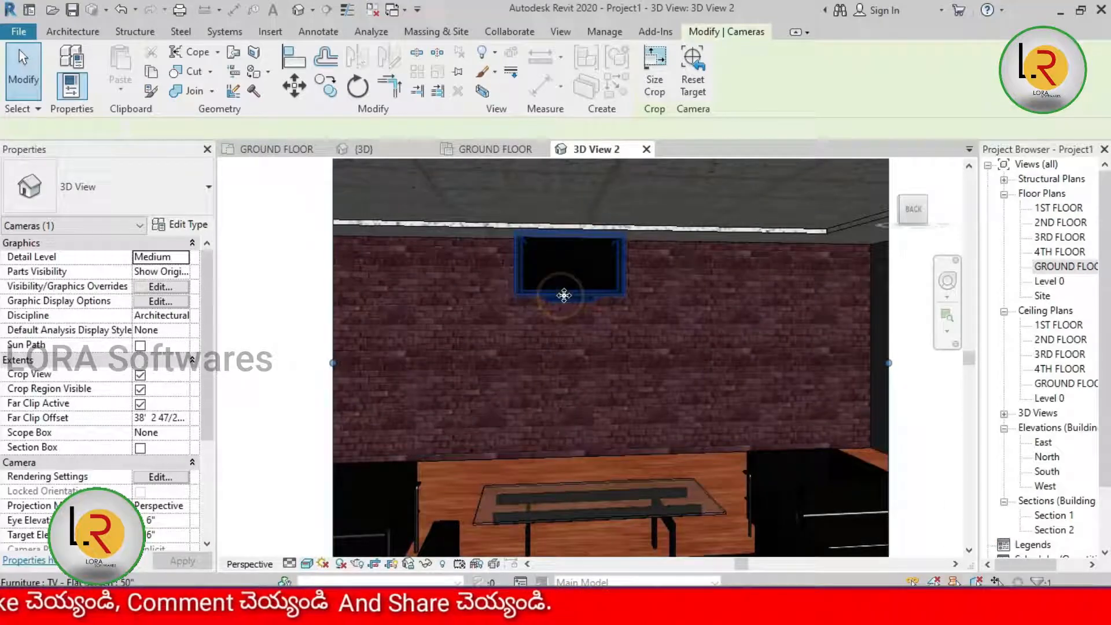
{"action": "left_click", "coordinate": [561, 296]}
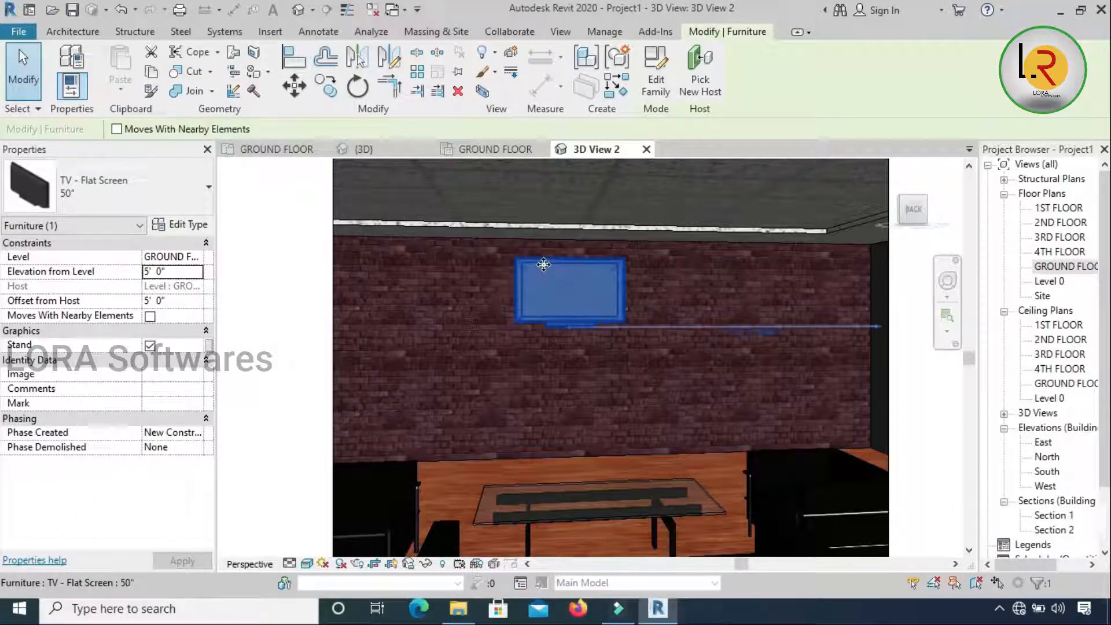
{"action": "left_click", "coordinate": [279, 285]}
{"action": "scroll", "coordinate": [558, 225], "scroll_direction": "up", "scroll_amount": 6}
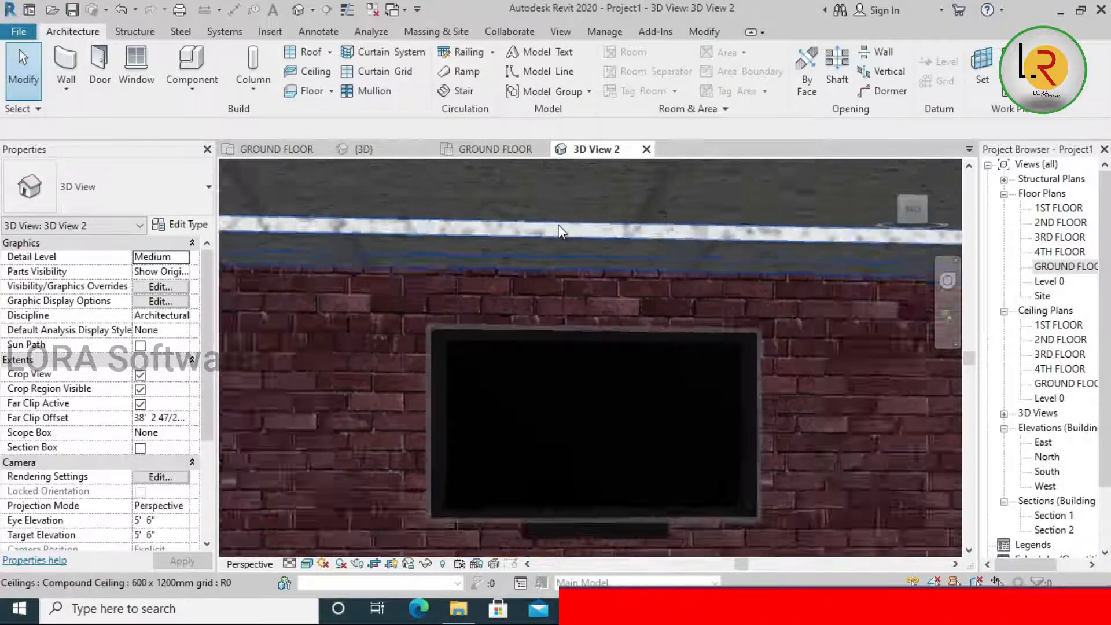
{"action": "scroll", "coordinate": [581, 214], "scroll_direction": "down", "scroll_amount": 6}
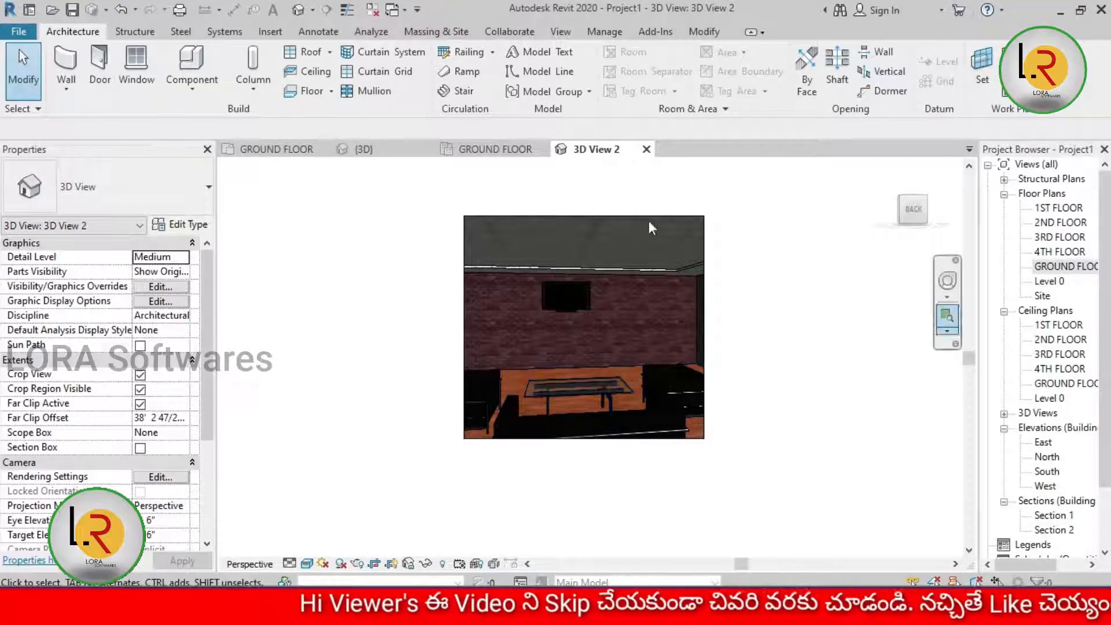
- Close the camera view, place another camera aimed across the sofa room toward its lower wall, and close the new view after checking it
{"action": "left_click", "coordinate": [647, 149]}
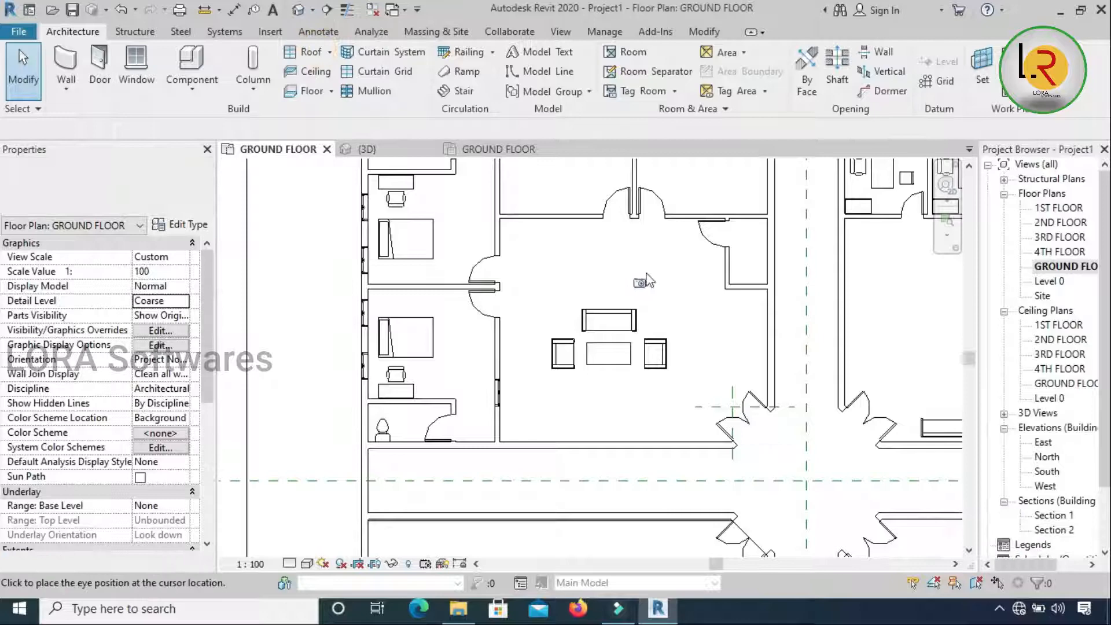
{"action": "left_click", "coordinate": [629, 241]}
{"action": "left_click", "coordinate": [571, 456]}
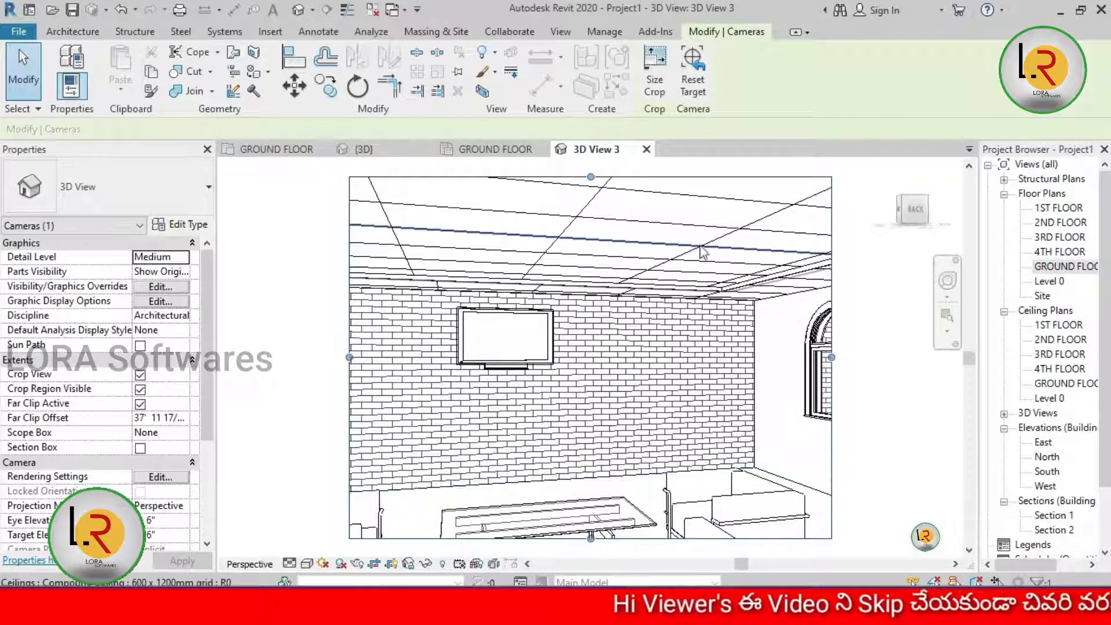
{"action": "left_click", "coordinate": [646, 149]}
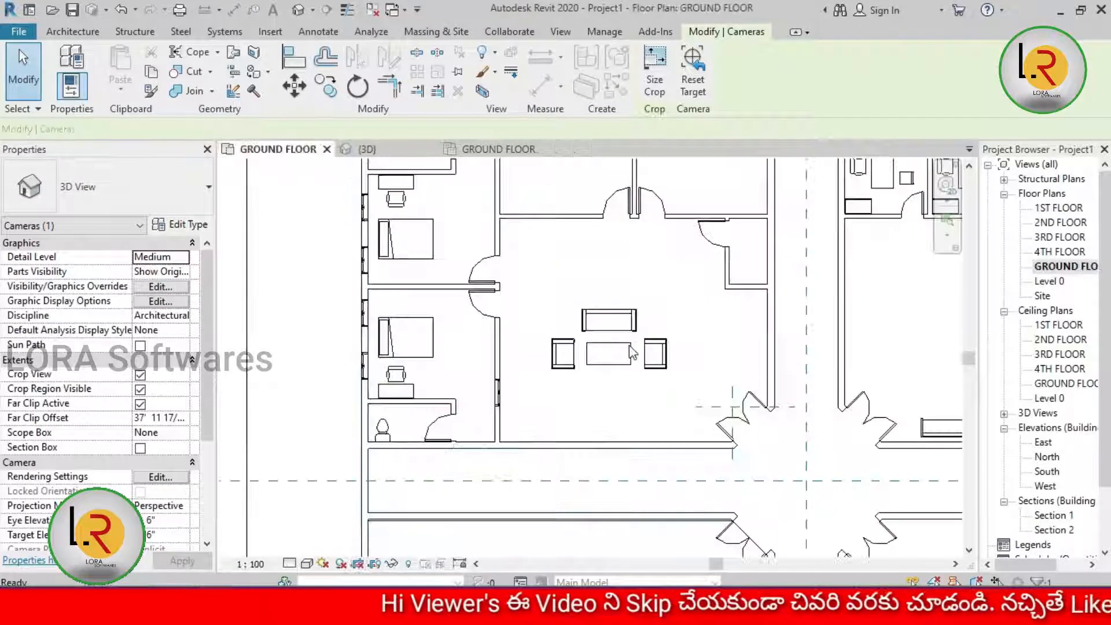
{"action": "key", "text": "Escape"}
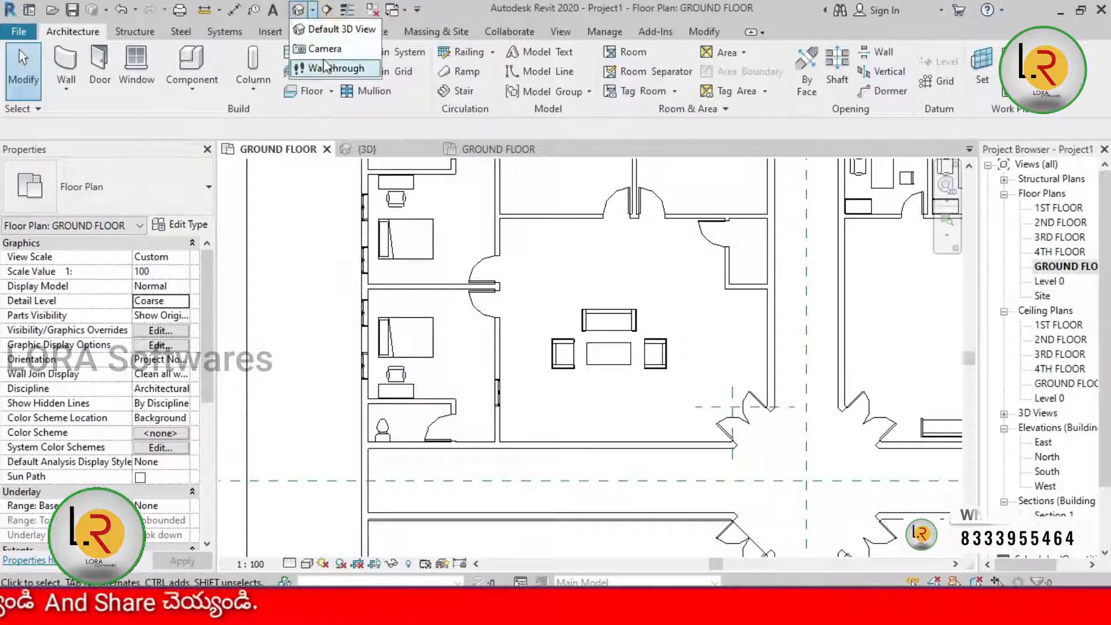
{"action": "left_click", "coordinate": [342, 360]}
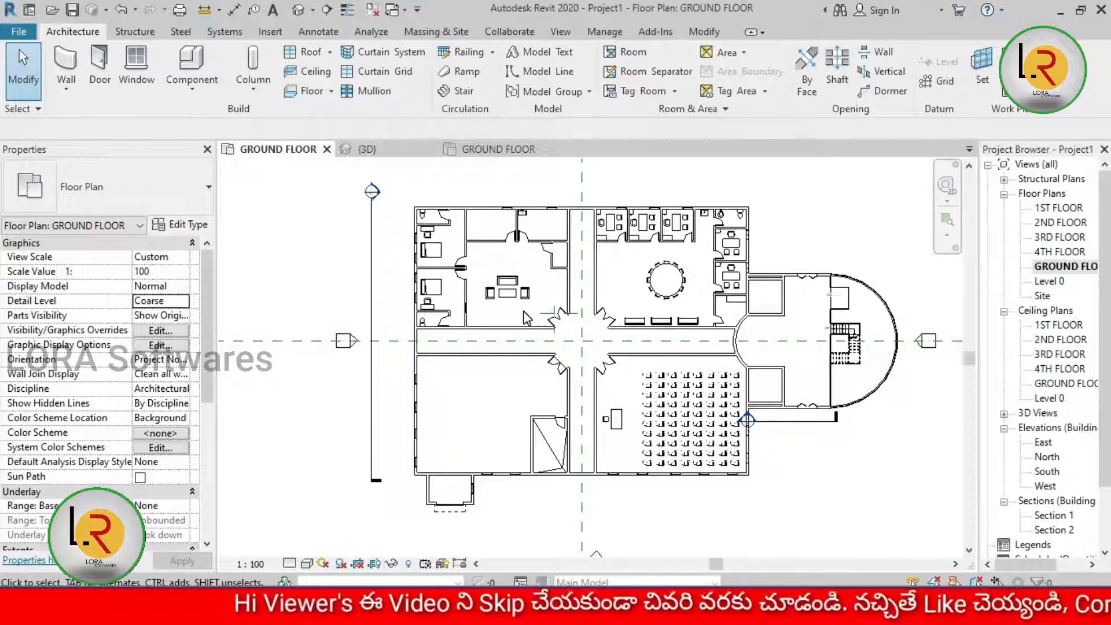
- In the ground floor ceiling plan, add automatic 600 x 1200mm grid ceilings to the two large rooms below the corridor
{"action": "left_click", "coordinate": [1062, 385]}
{"action": "double_click", "coordinate": [1063, 384]}
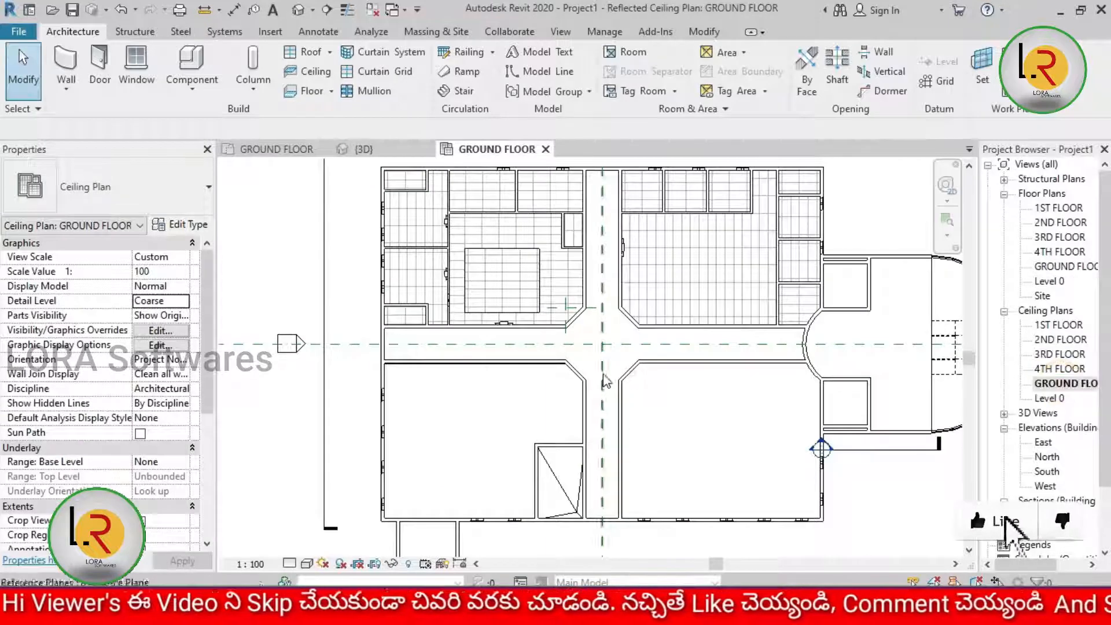
{"action": "middle_click_drag", "start_coordinate": [596, 390], "coordinate": [520, 331]}
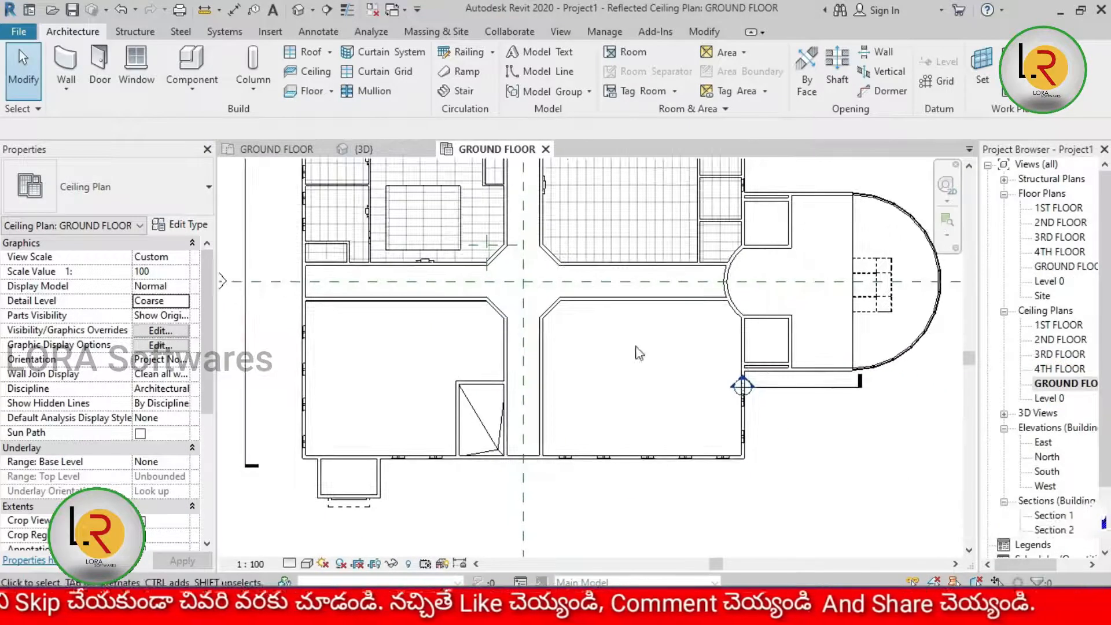
{"action": "left_click", "coordinate": [309, 71]}
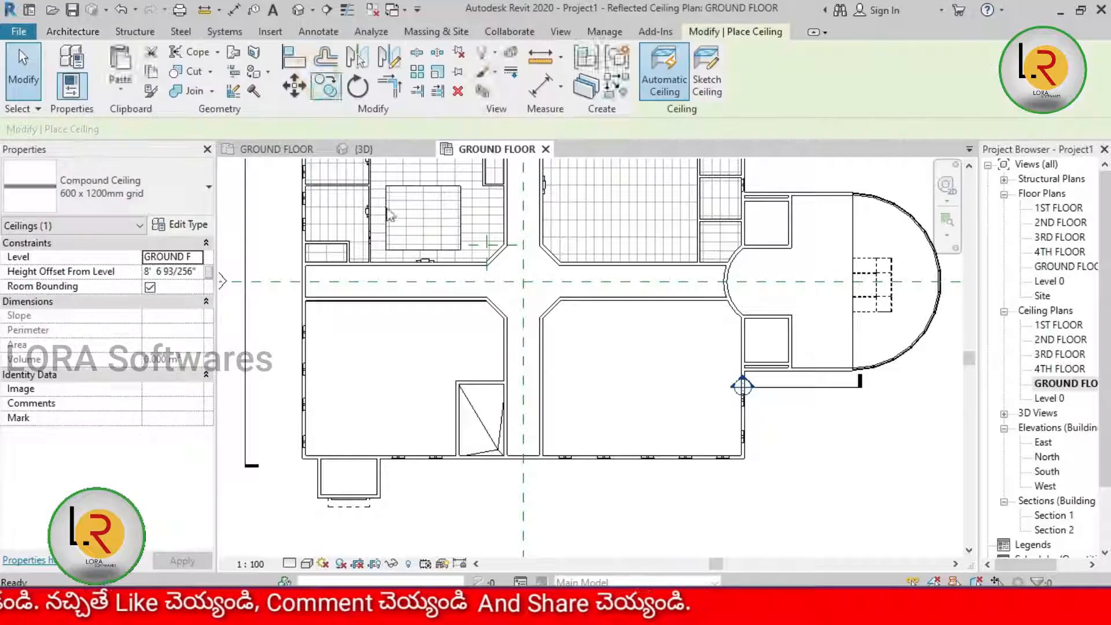
{"action": "left_click", "coordinate": [658, 326]}
{"action": "left_click", "coordinate": [426, 397]}
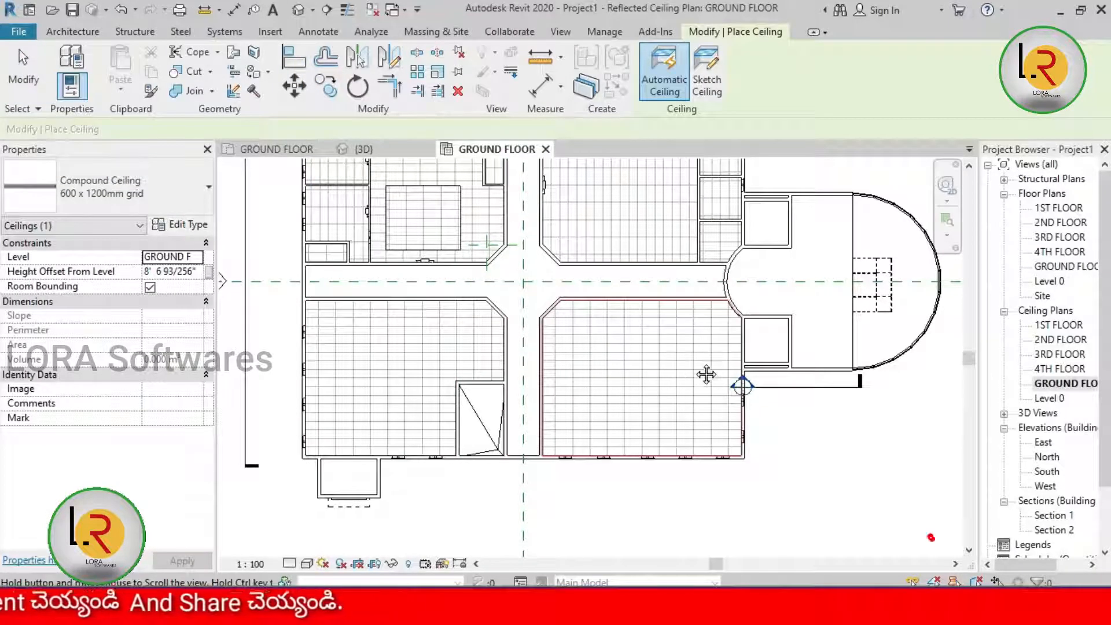
{"action": "middle_click_drag", "start_coordinate": [706, 374], "coordinate": [748, 399]}
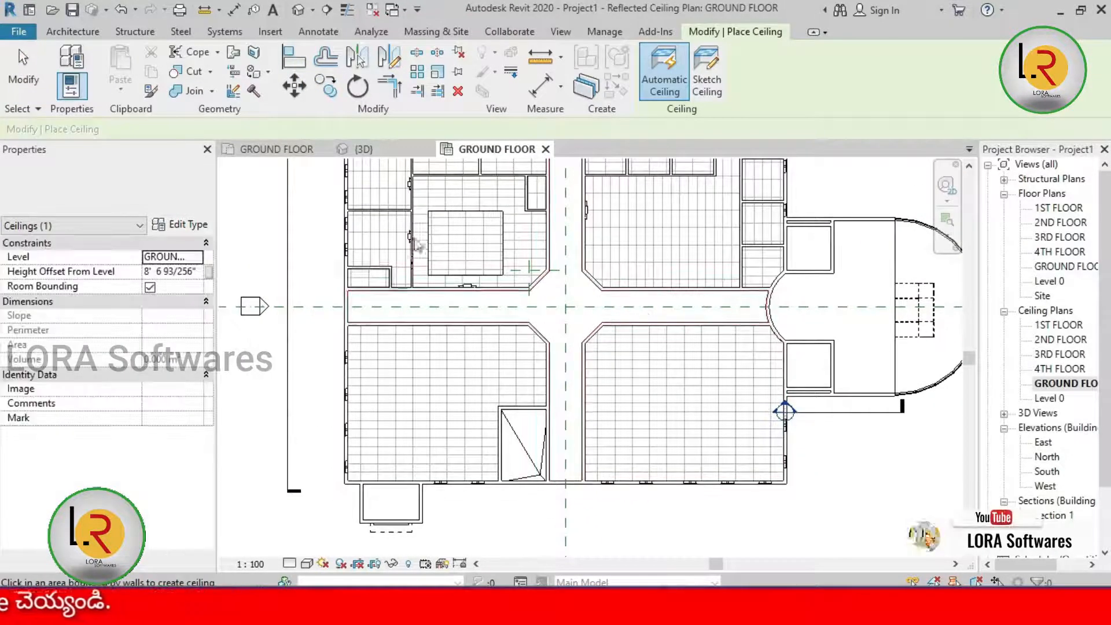
- Open the 1ST FLOOR reflected ceiling plan
{"action": "scroll", "coordinate": [674, 420], "scroll_direction": "down", "scroll_amount": 2}
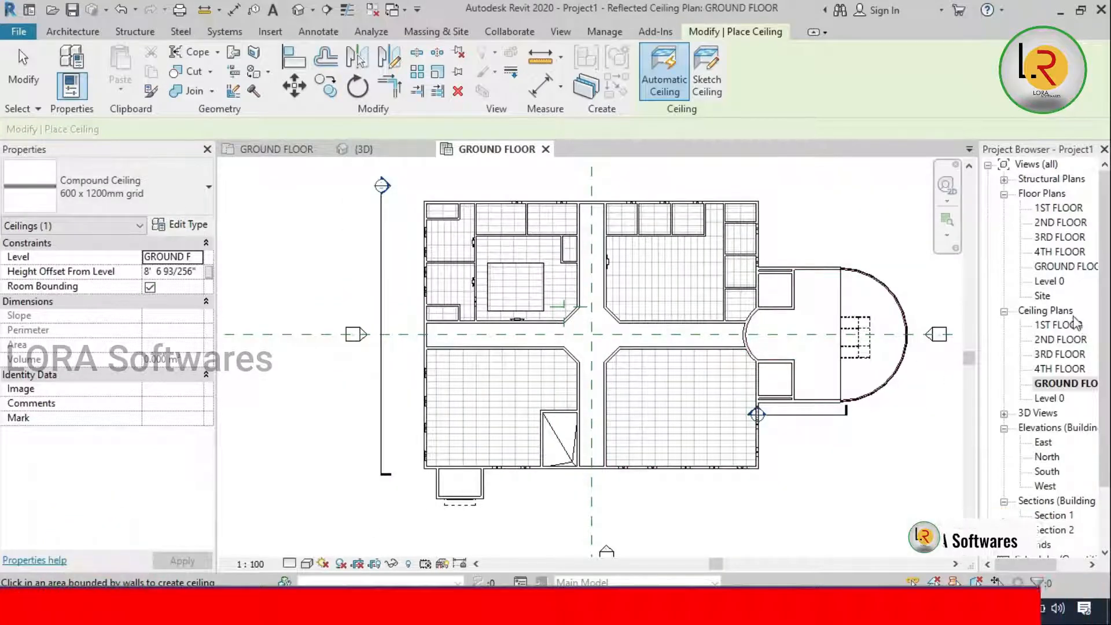
{"action": "double_click", "coordinate": [1068, 325]}
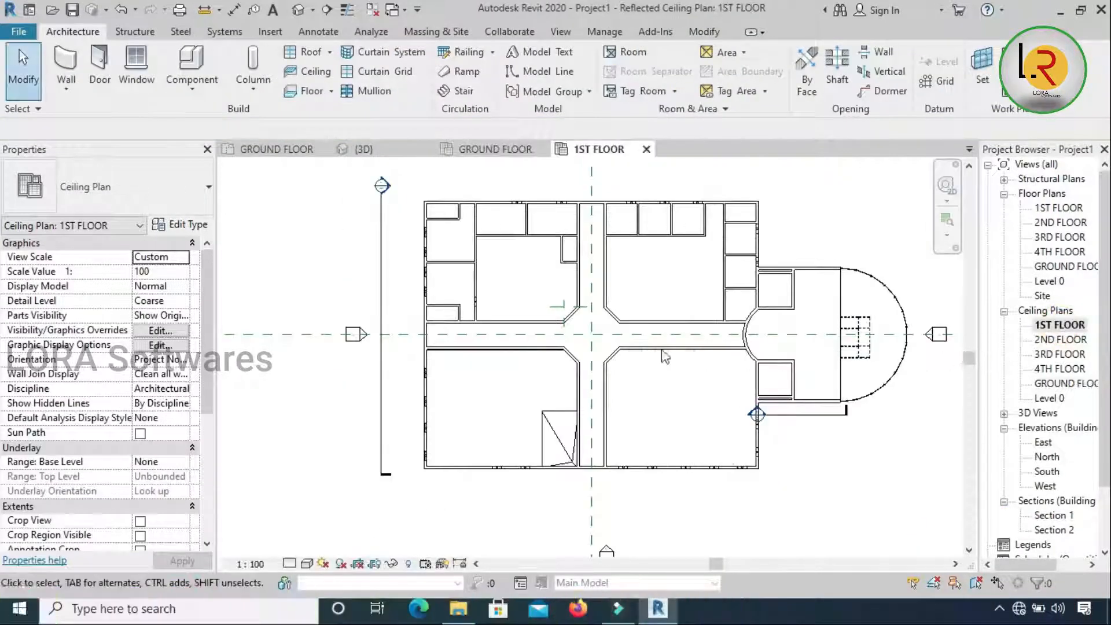